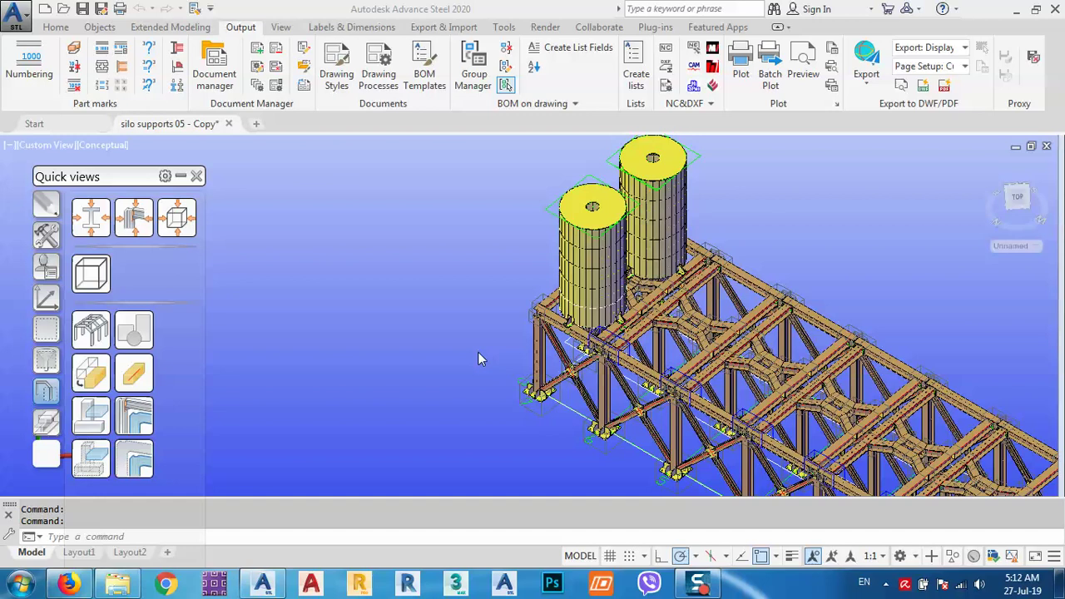
Switch to the NW isometric view and reset the UCS to World.
click(1021, 203)
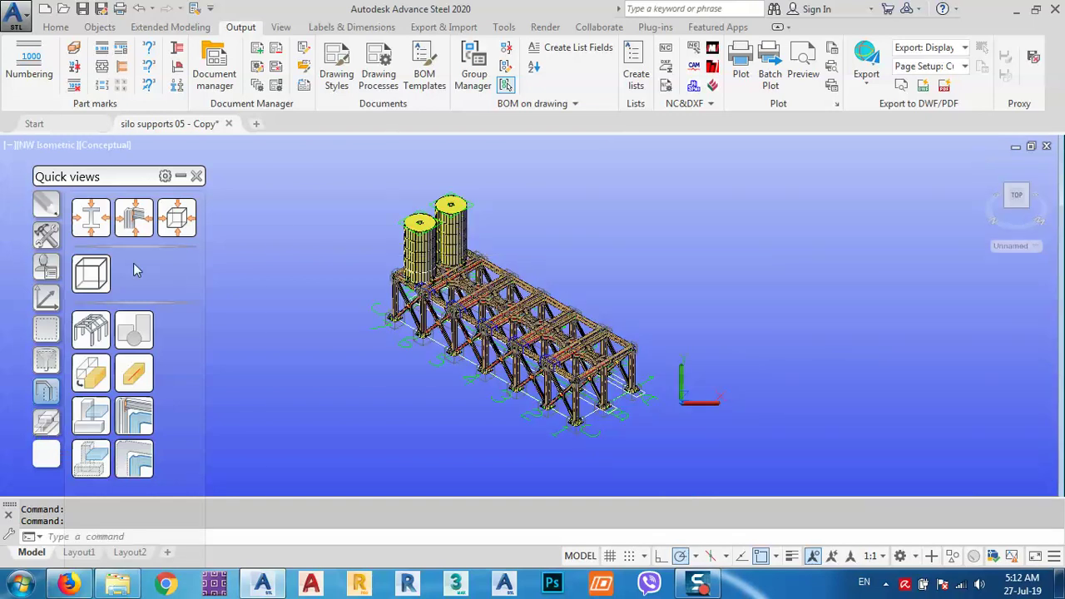
click(45, 298)
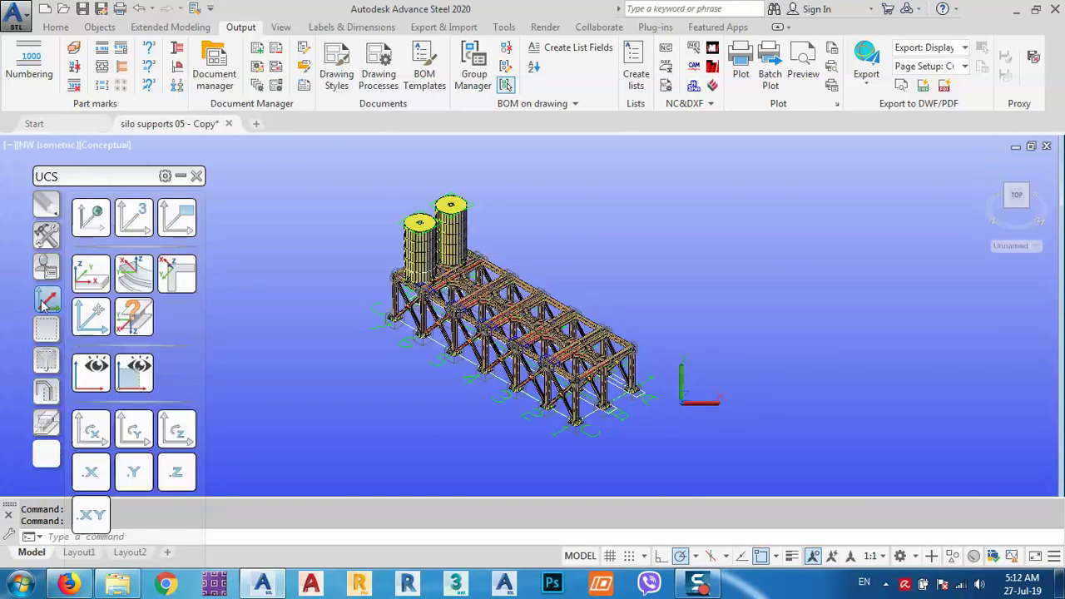
click(91, 217)
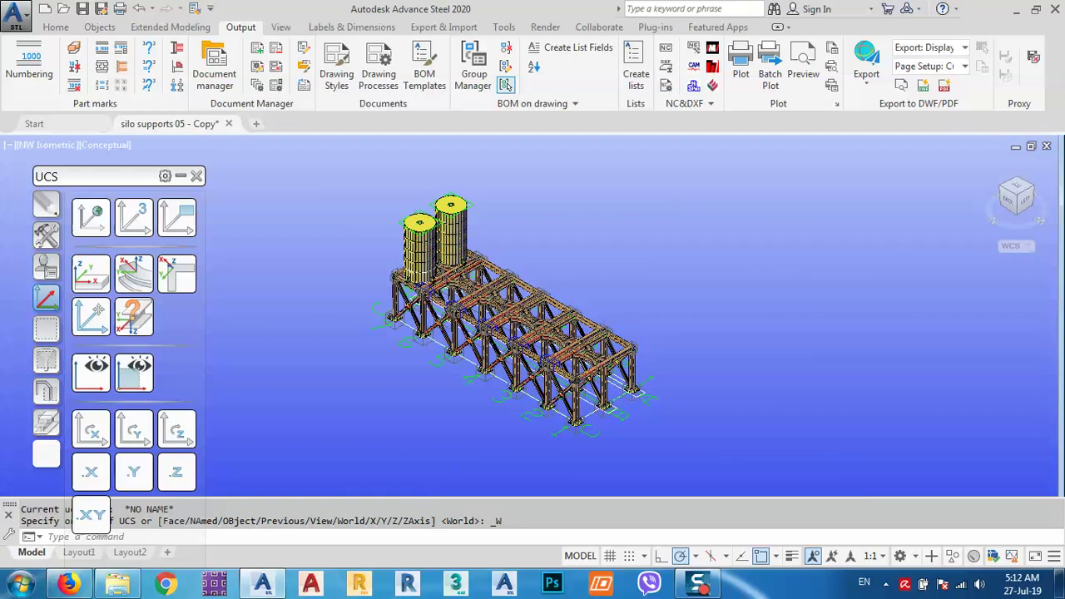
Inspect the support frame up close, then fit the whole model with both silos.
scroll(636, 374, up, 3)
scroll(635, 366, up, 2)
scroll(638, 329, up, 2)
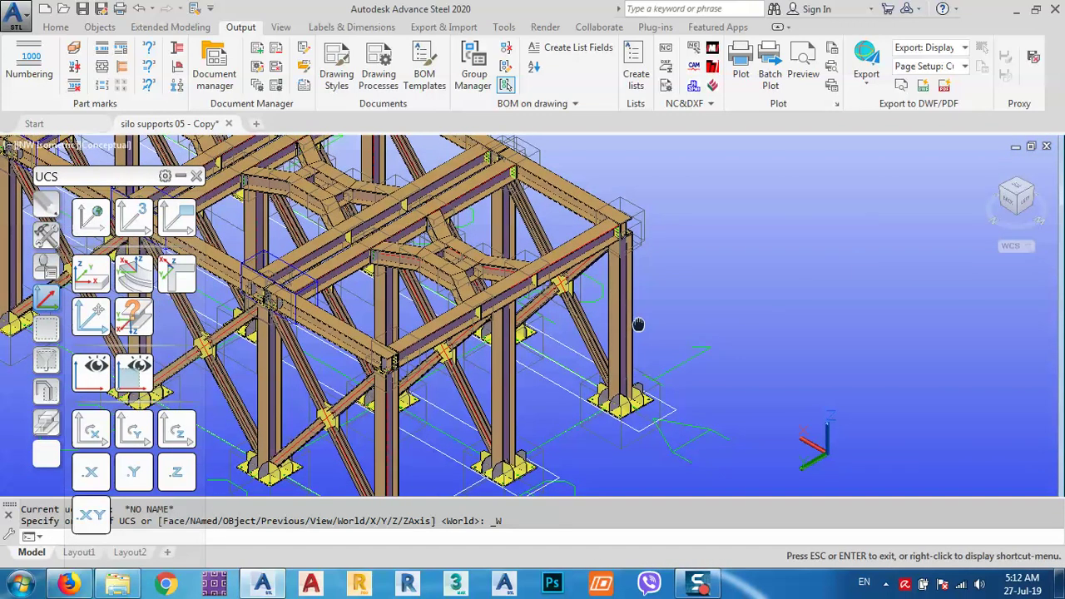
scroll(640, 321, up, 1)
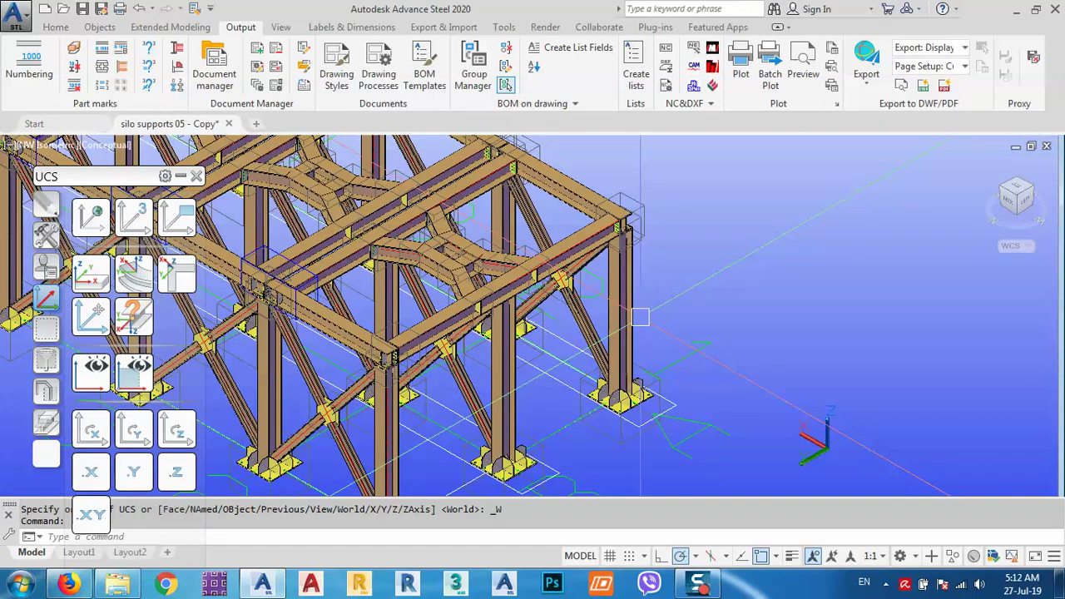
middle_drag(442, 325, 517, 296)
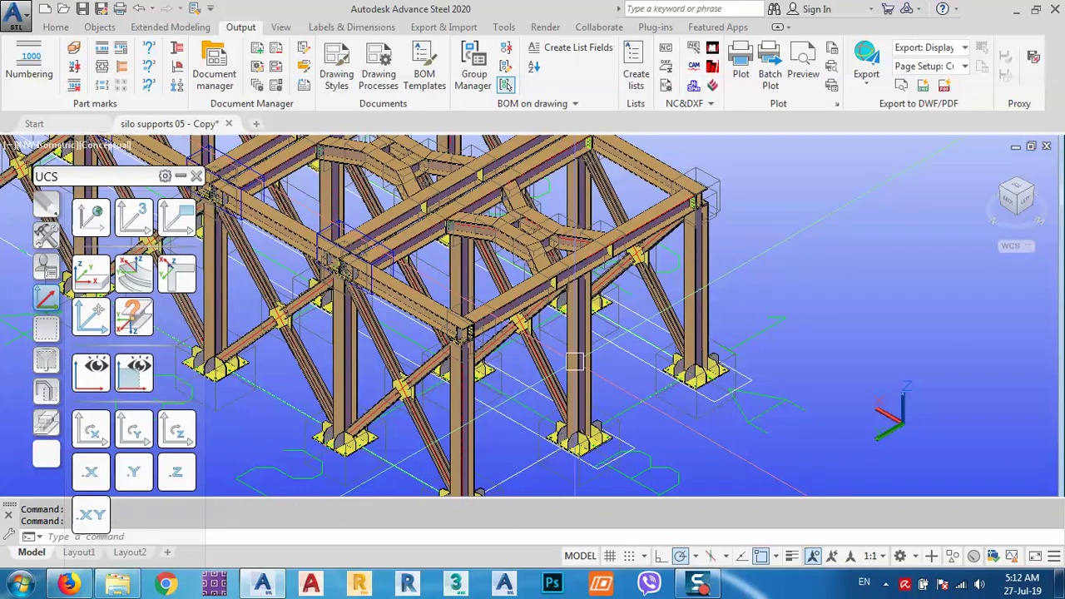
scroll(526, 320, up, 3)
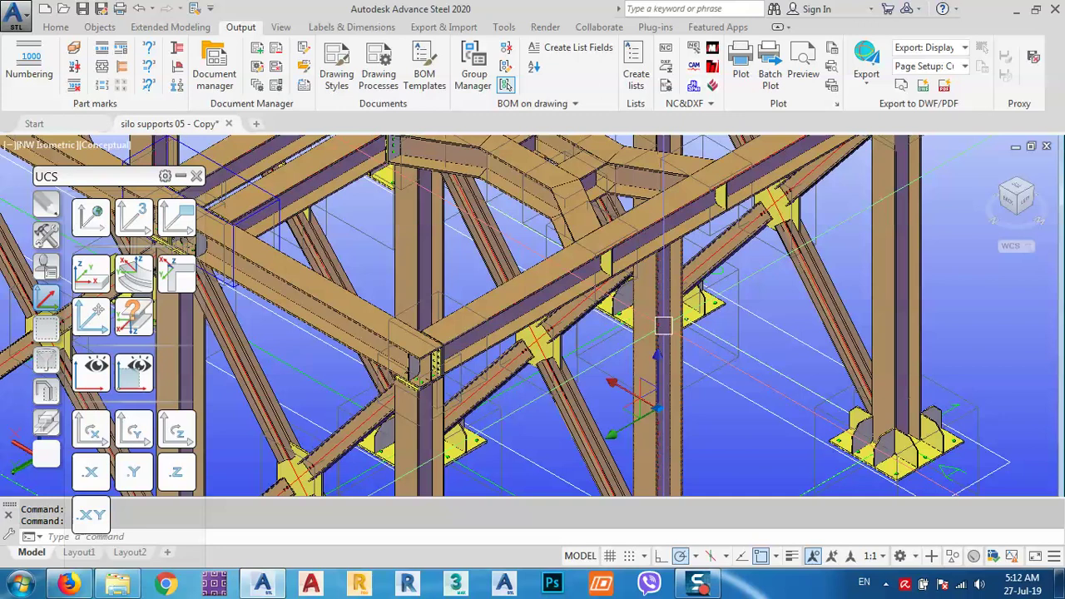
middle_drag(600, 279, 612, 328)
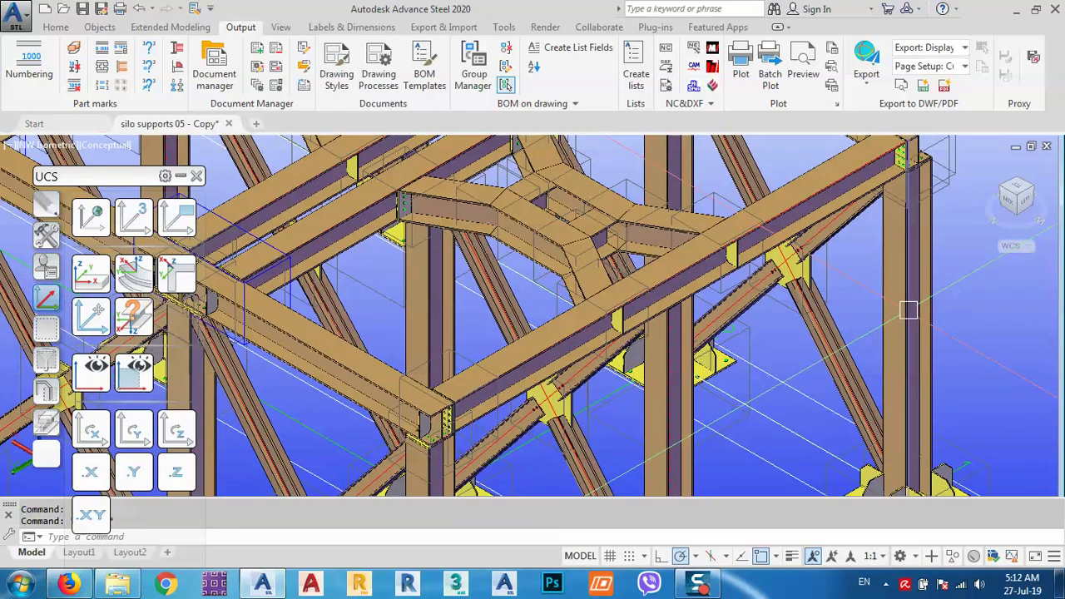
middle_drag(883, 252, 818, 251)
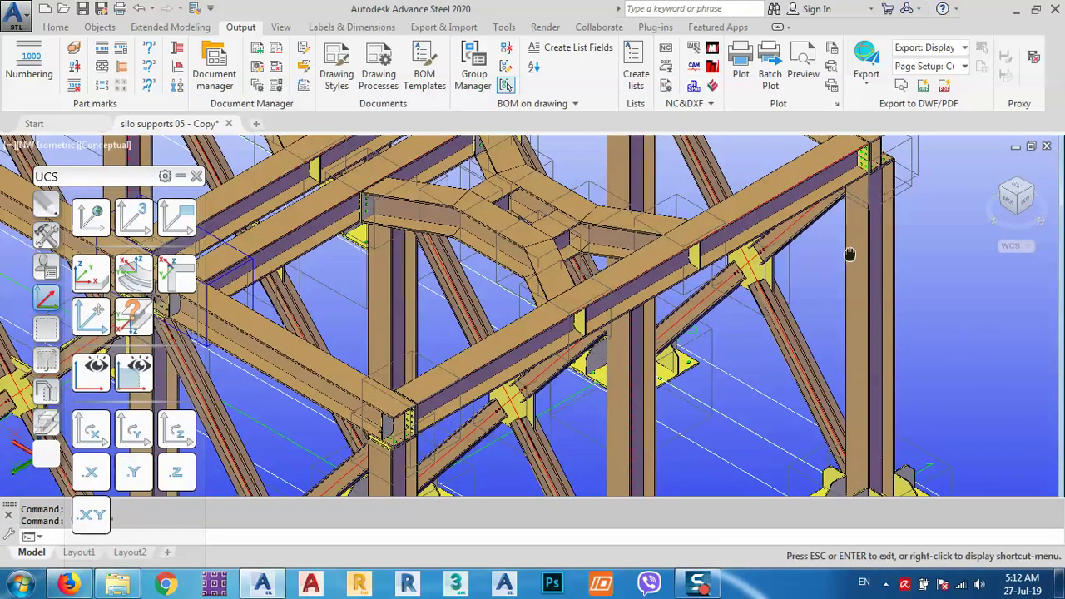
scroll(818, 251, down, 4)
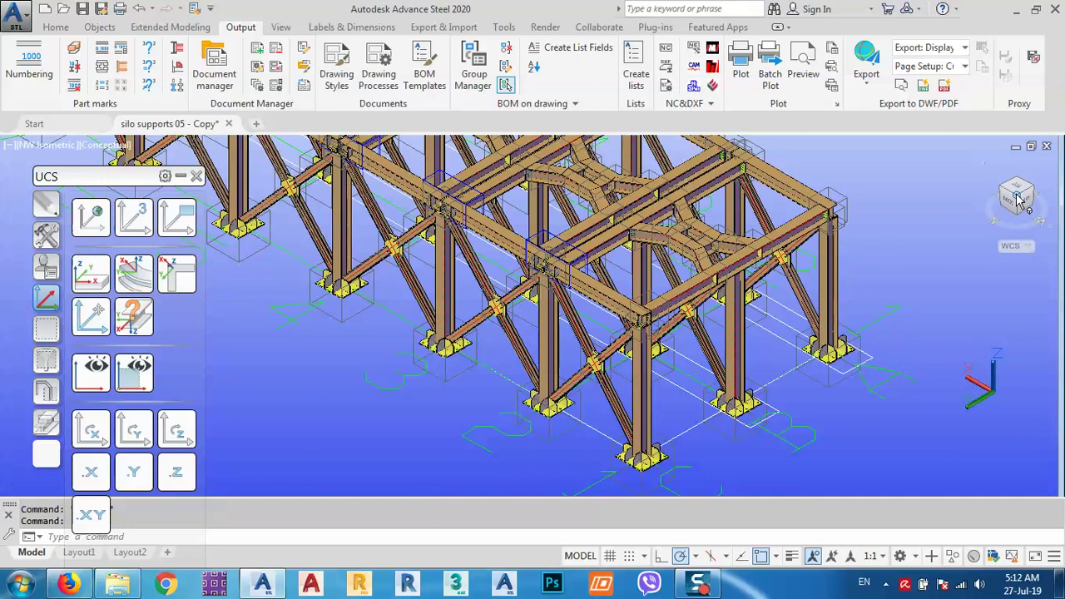
click(1017, 198)
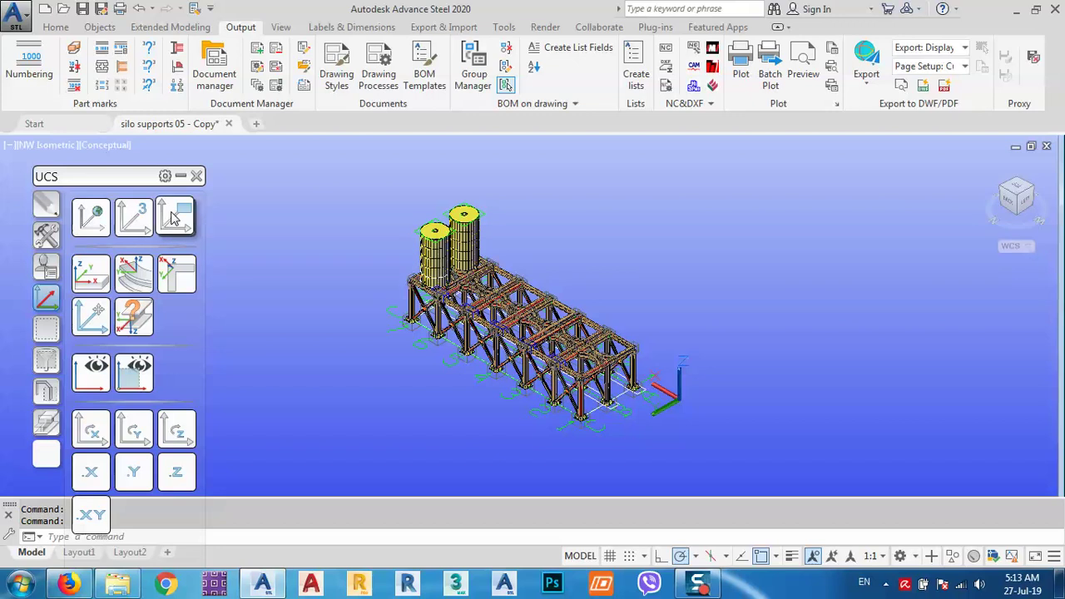
Align the UCS to the current view and select the corner column near the right end.
click(173, 218)
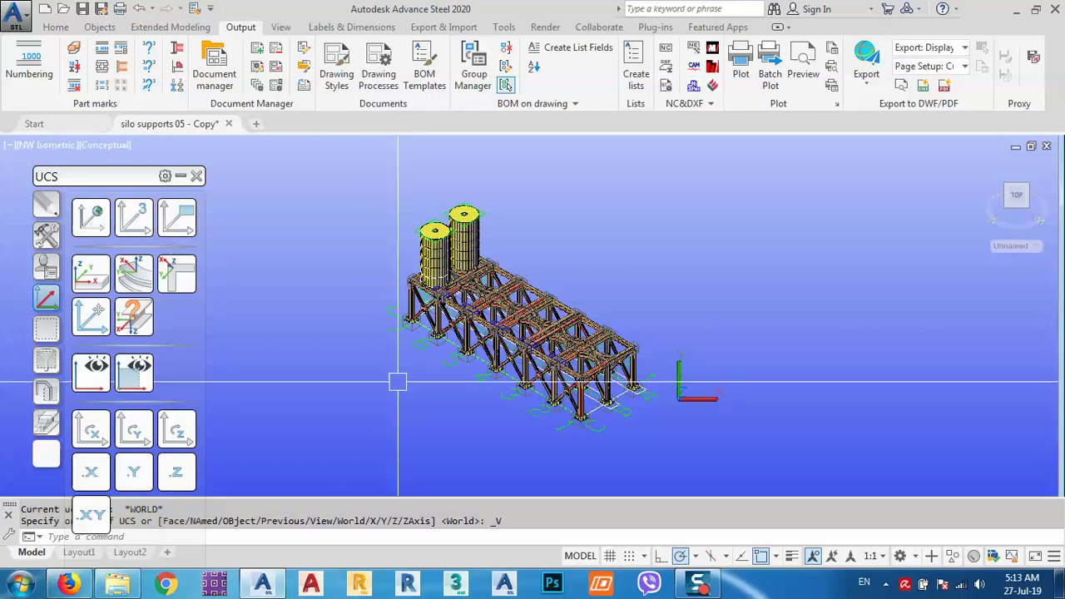
mouse_move(417, 404)
shift+middle_down()
mouse_move(494, 408)
mouse_move(654, 375)
shift+middle_up()
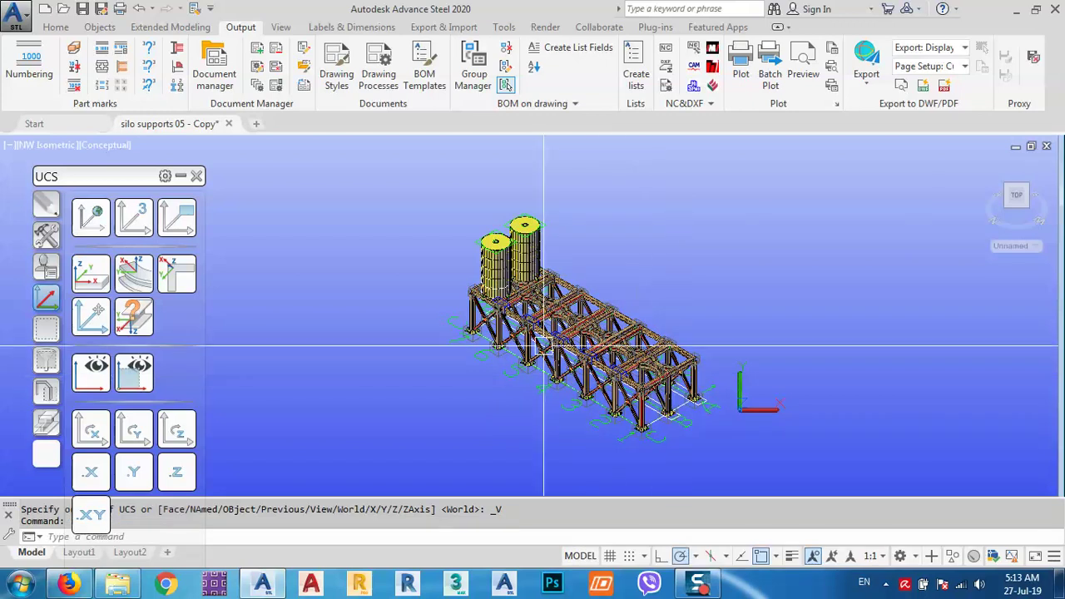
scroll(705, 360, up, 3)
scroll(705, 360, up, 4)
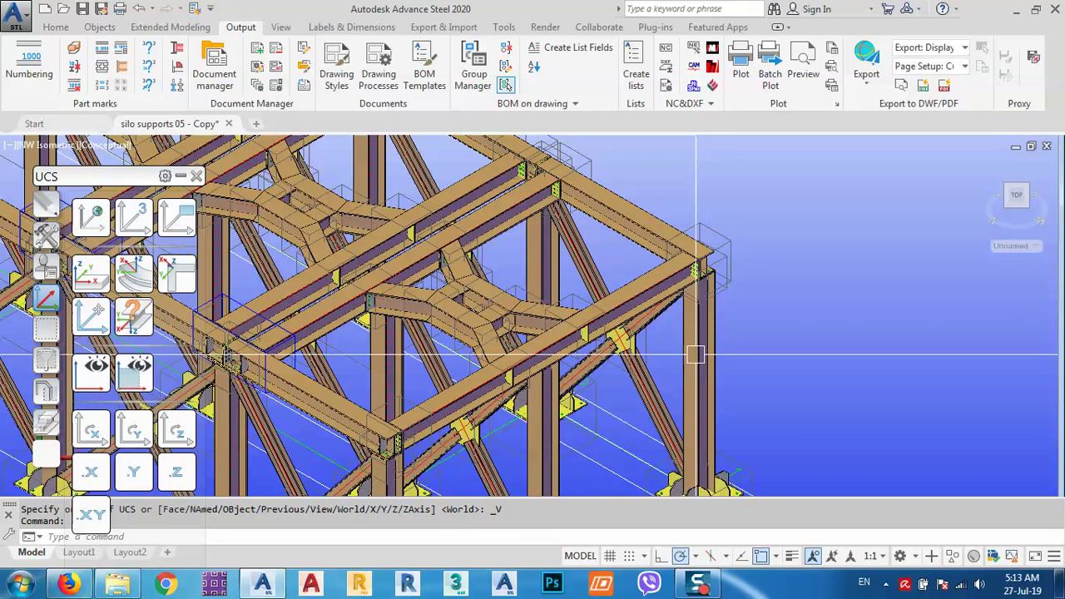
click(696, 355)
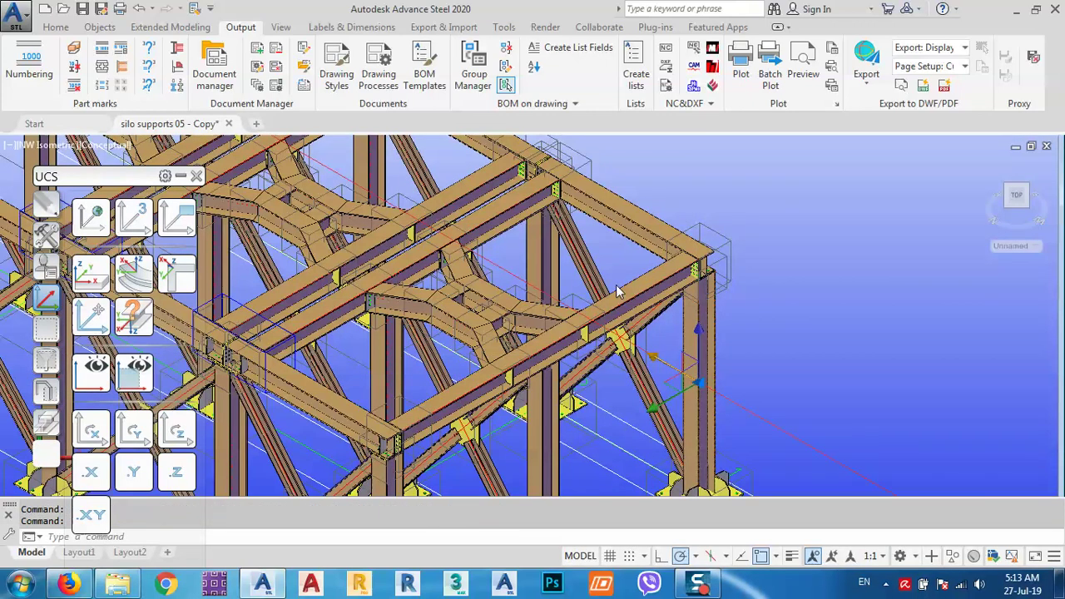
scroll(534, 205, up, 3)
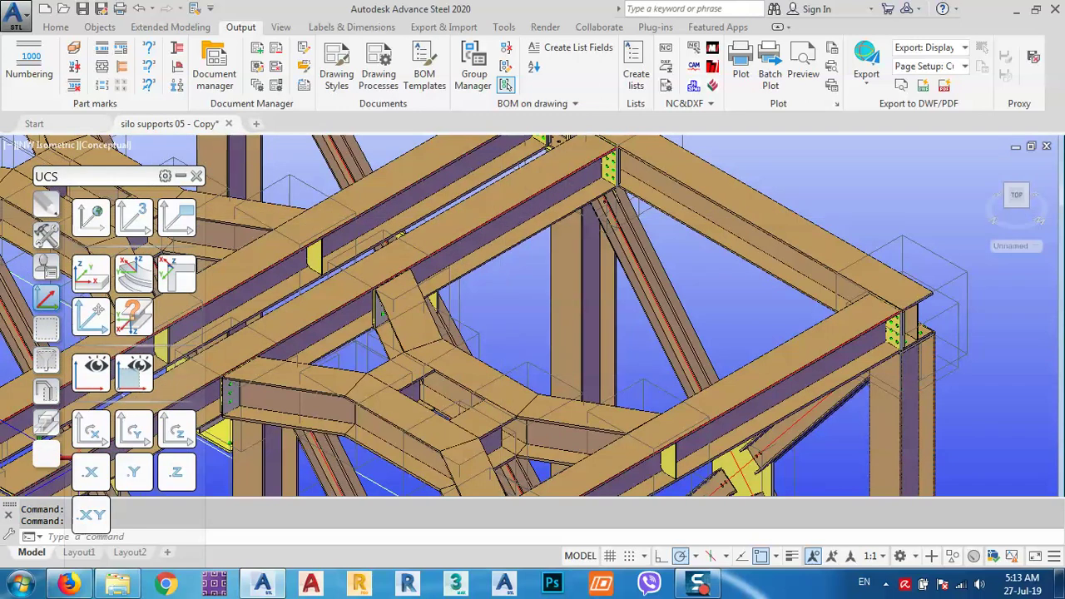
scroll(534, 254, down, 3)
scroll(534, 255, down, 3)
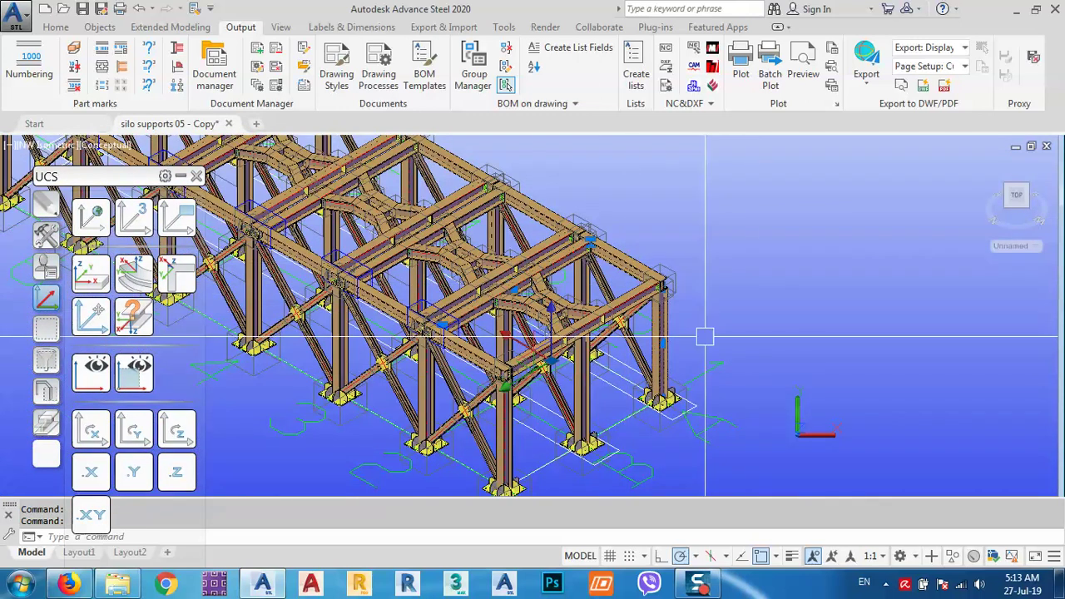
Isolate the chosen beam and column with Show only selected assemblies.
click(46, 397)
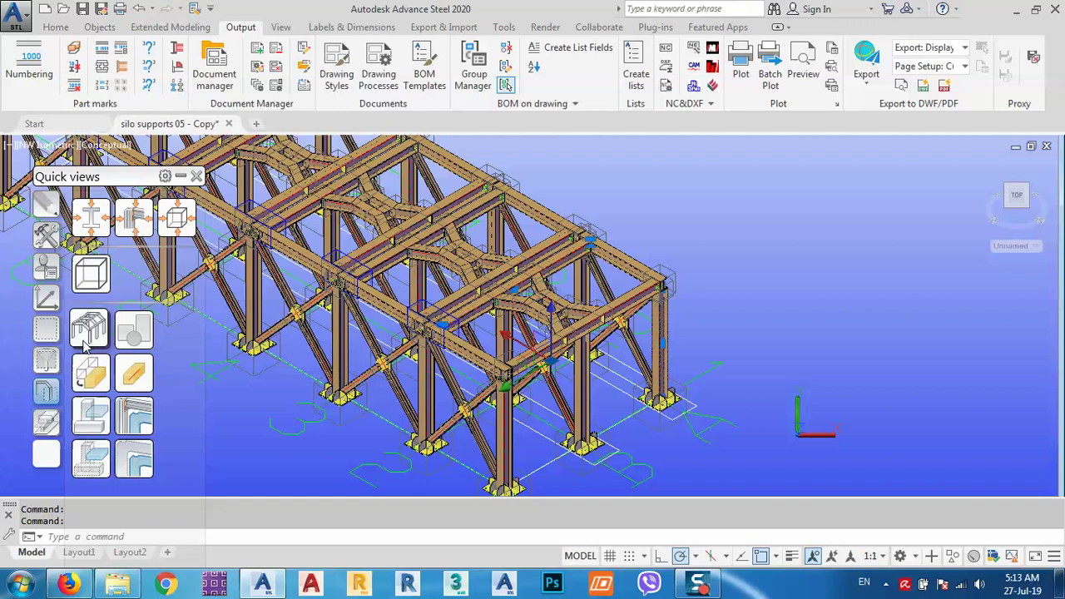
click(139, 462)
key(Escape)
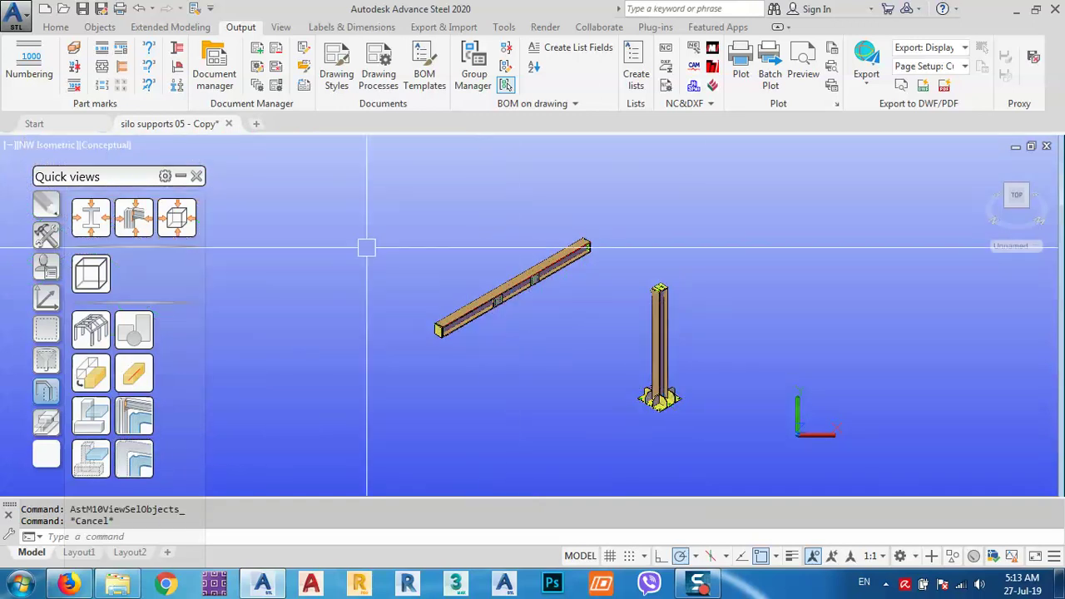
Delete the outer end plate from the beam's end.
scroll(416, 331, up, 5)
scroll(390, 346, up, 2)
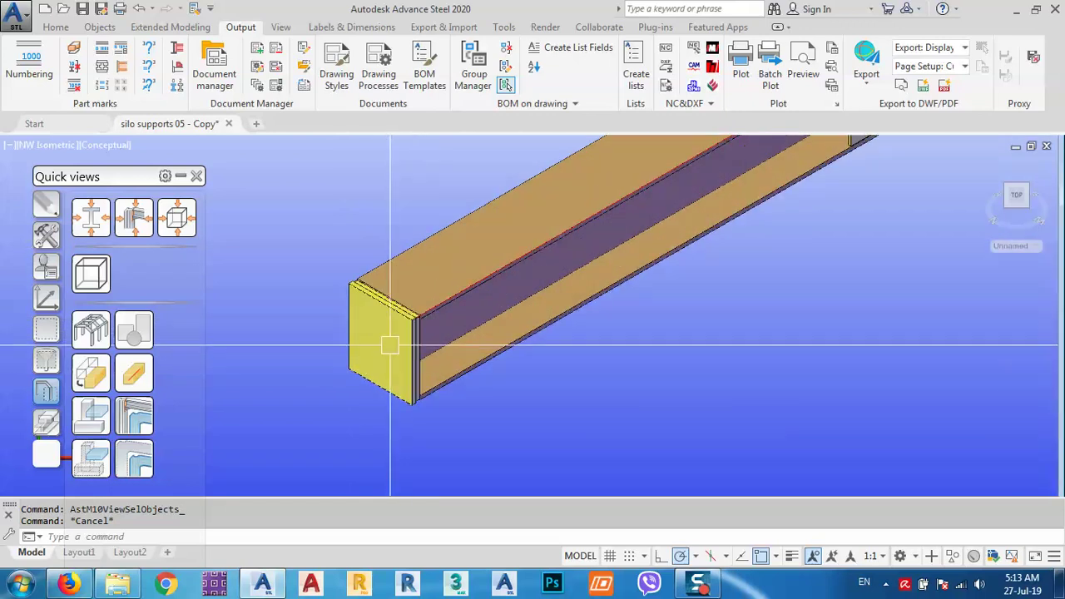
scroll(424, 333, up, 1)
scroll(458, 316, up, 1)
scroll(436, 316, down, 1)
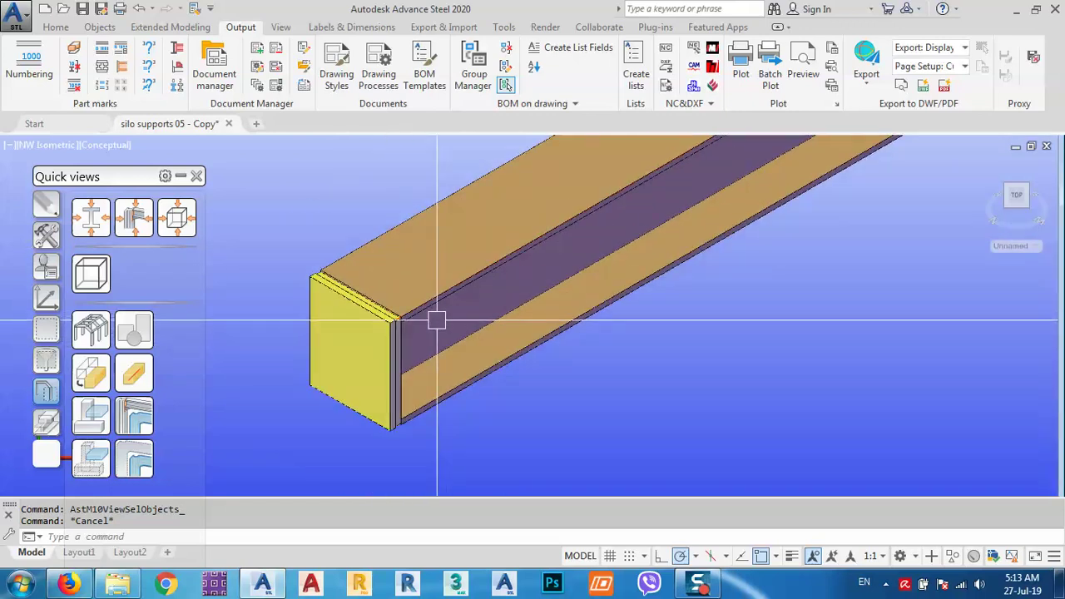
mouse_move(437, 321)
shift+middle_down()
mouse_move(395, 348)
mouse_move(438, 359)
mouse_move(391, 316)
shift+middle_up()
scroll(387, 311, up, 2)
scroll(351, 318, up, 1)
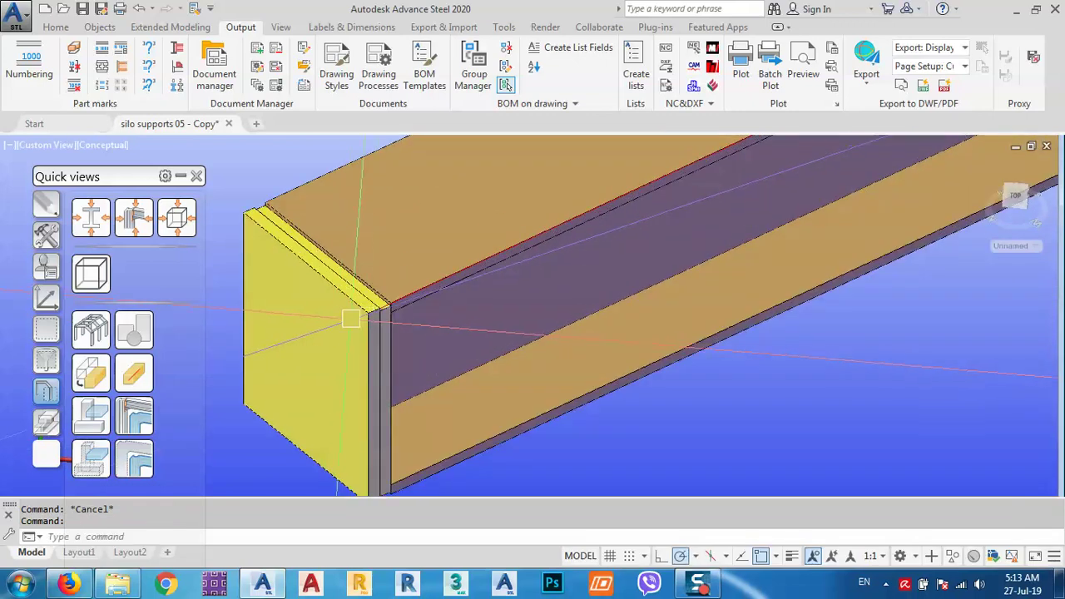
click(350, 319)
key(Delete)
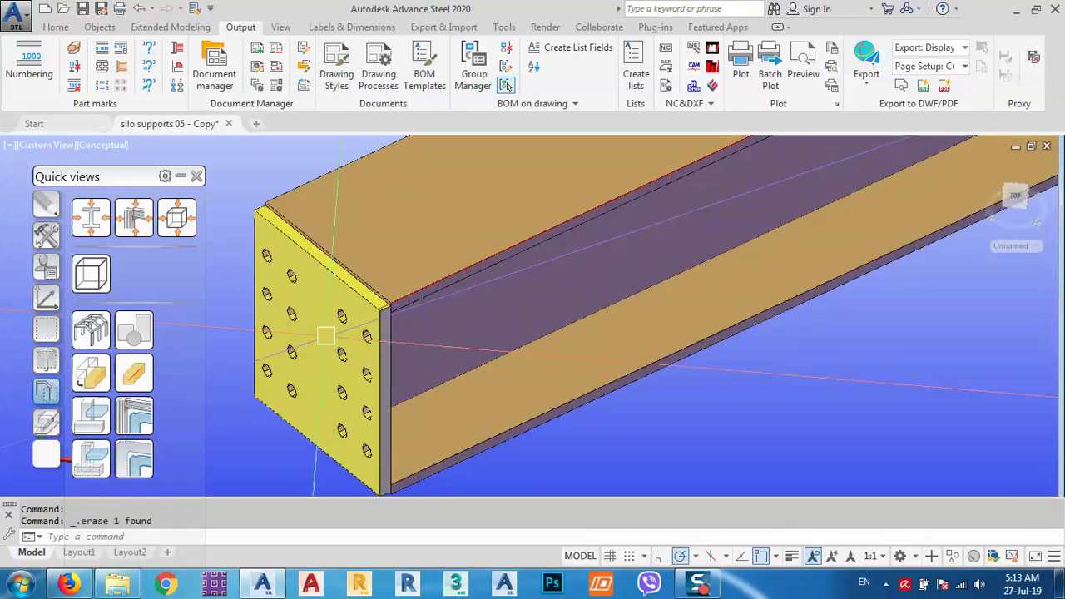
scroll(326, 335, down, 3)
scroll(326, 335, down, 2)
scroll(566, 274, up, 3)
scroll(583, 265, up, 2)
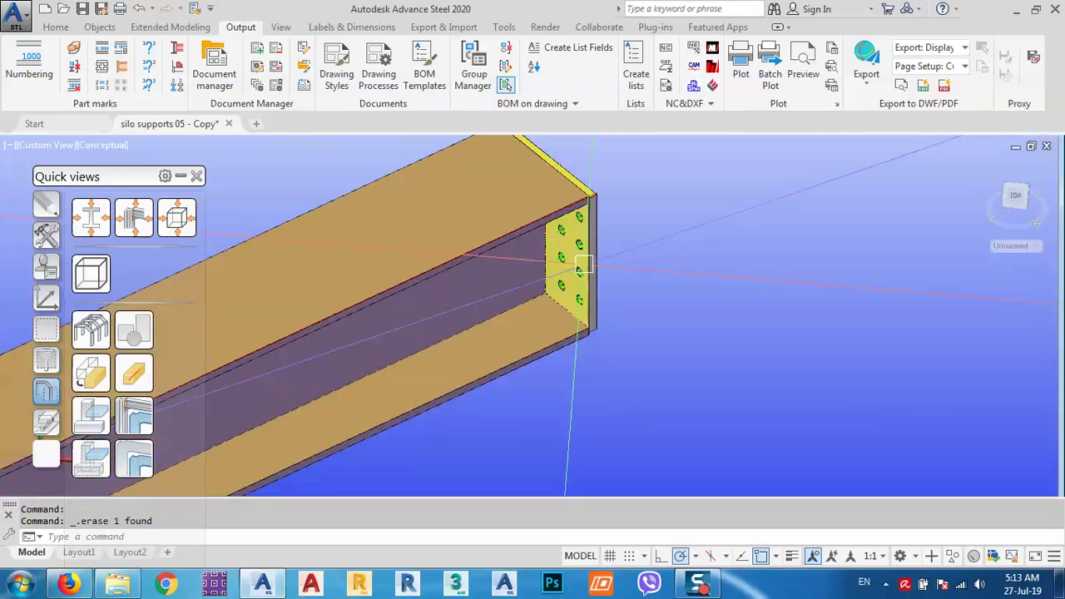
scroll(583, 265, down, 3)
scroll(661, 219, down, 2)
scroll(607, 302, down, 3)
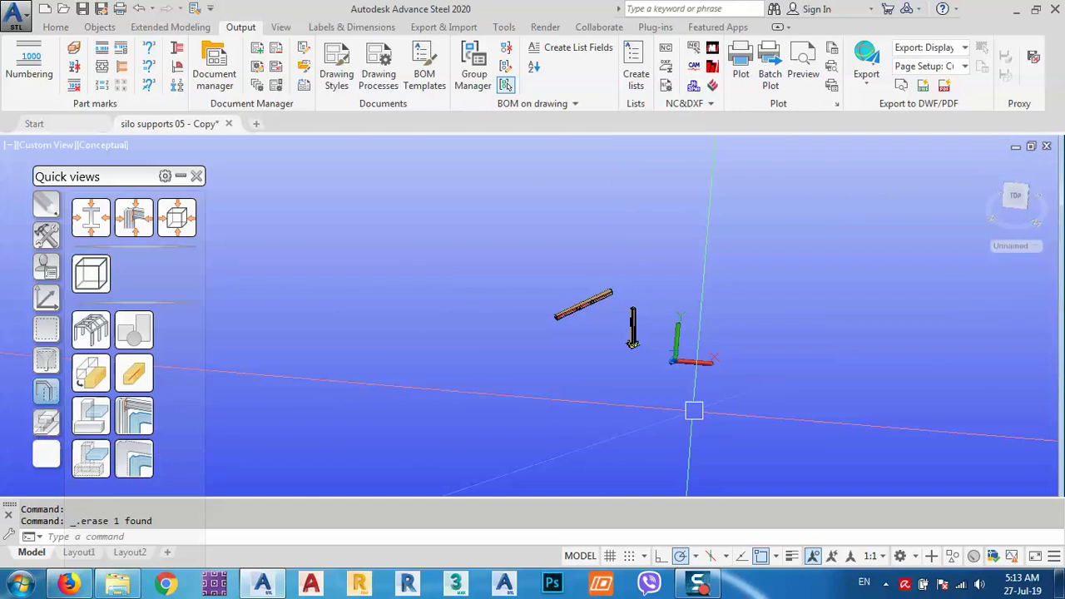
Number the selected beam and plates, marking the HEA360 members 16–17 and plates 6–15.
click(694, 383)
click(504, 206)
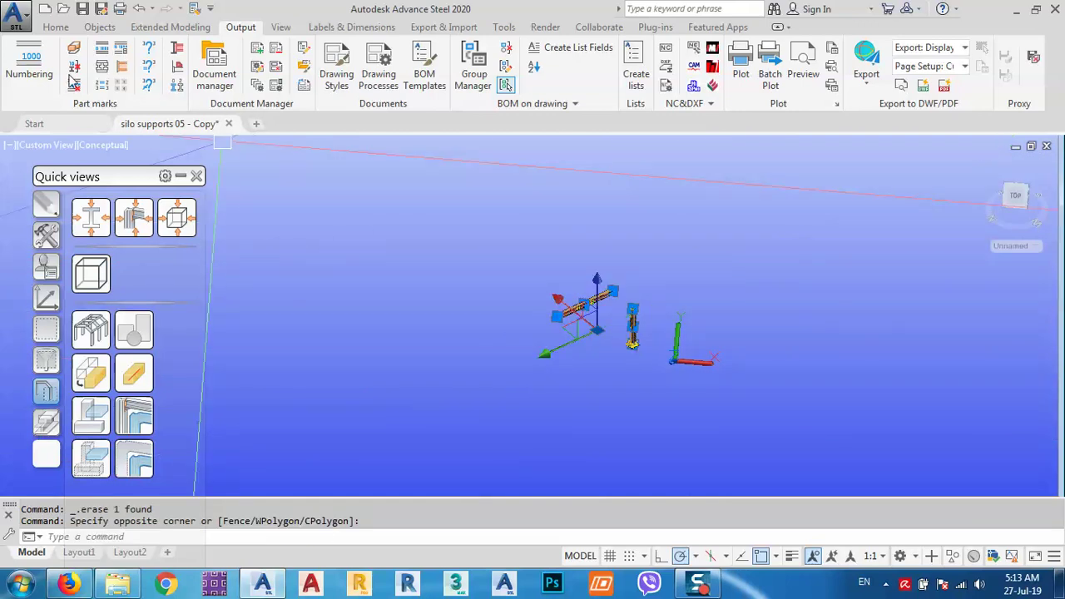
click(31, 67)
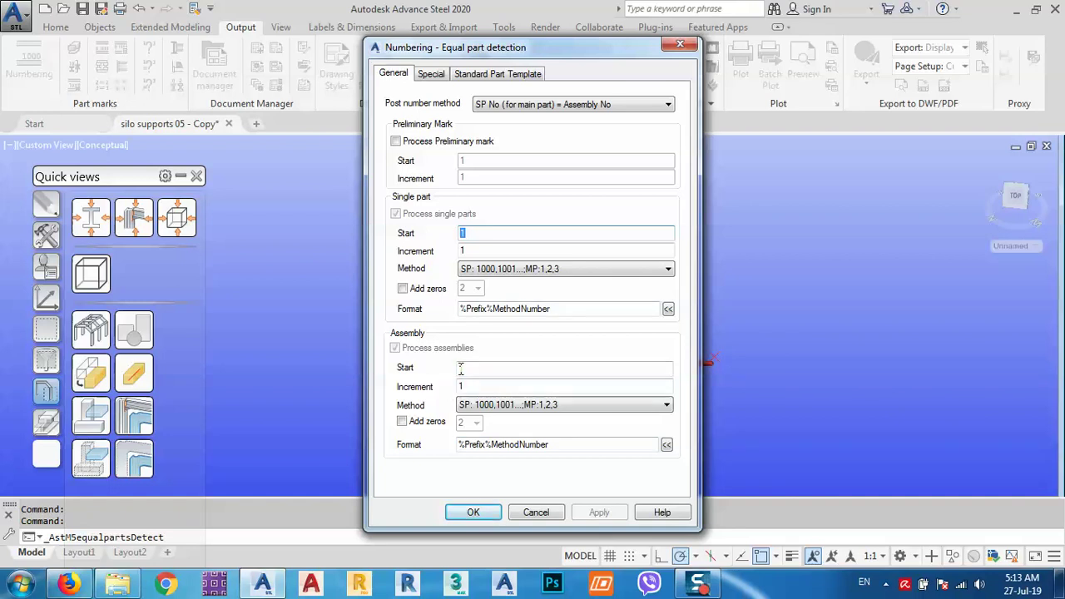
click(666, 446)
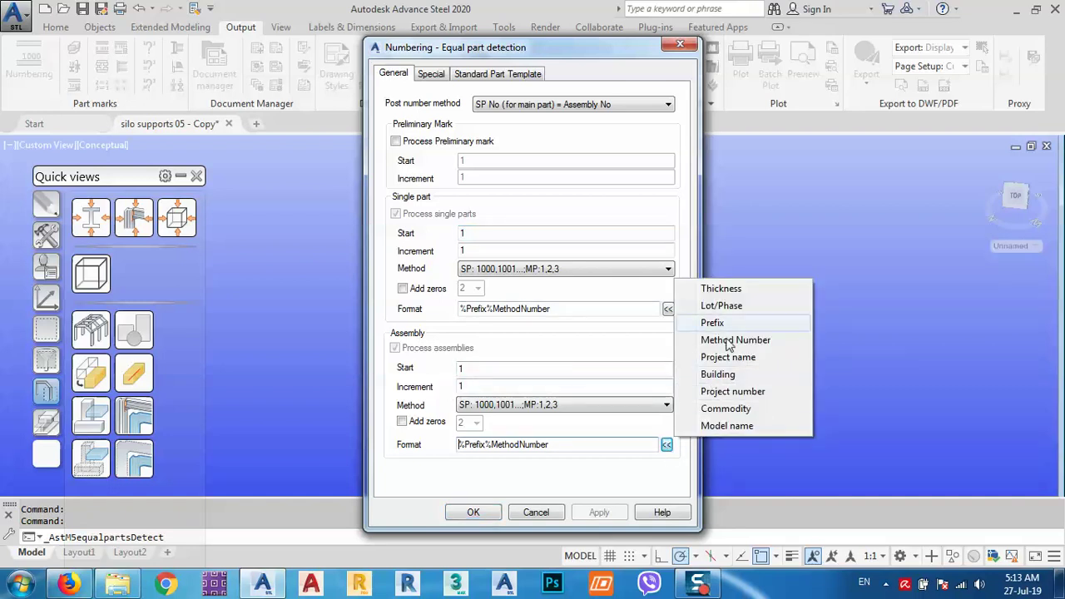
click(439, 482)
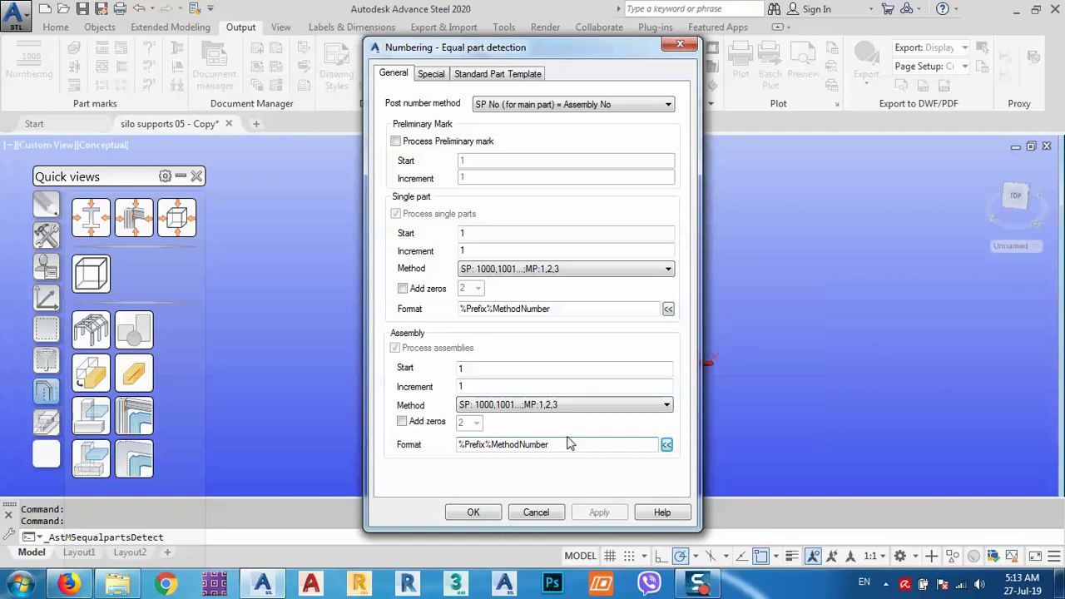
click(475, 513)
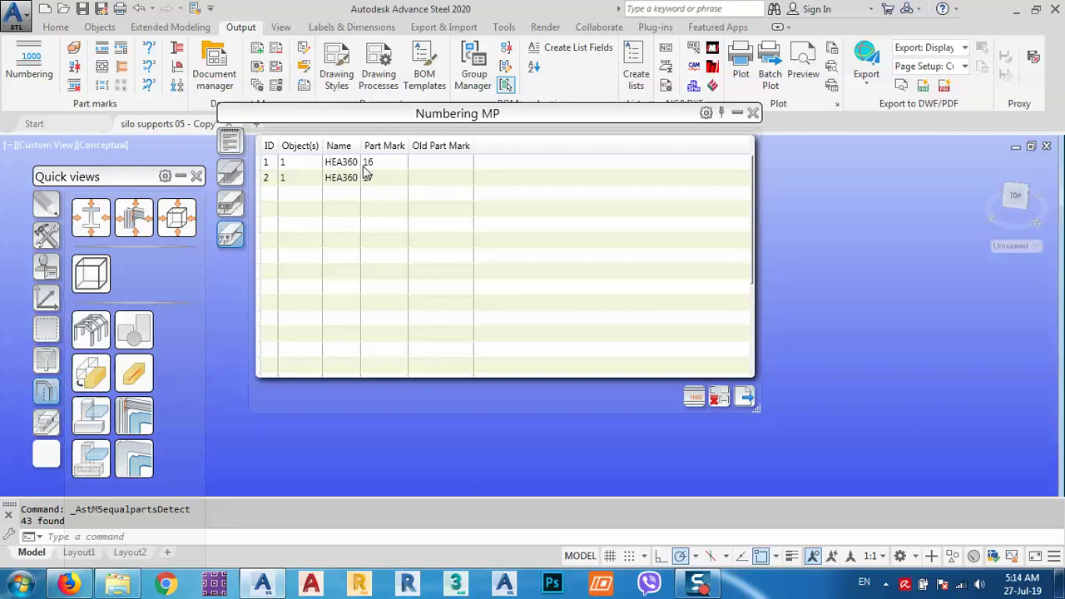
click(237, 209)
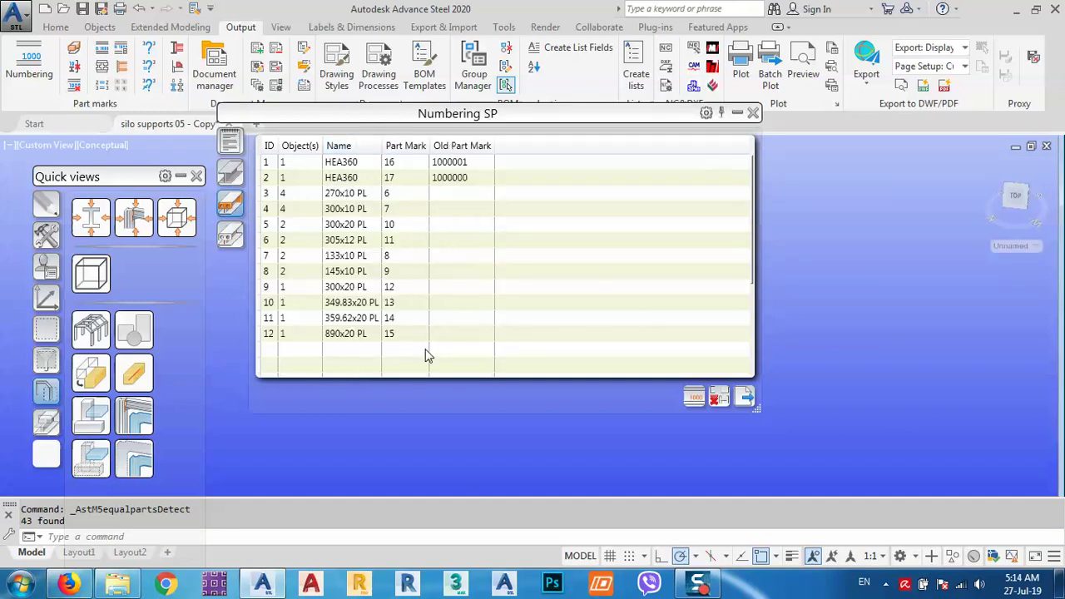
Close the numbering results and window-select the beam and column.
click(752, 114)
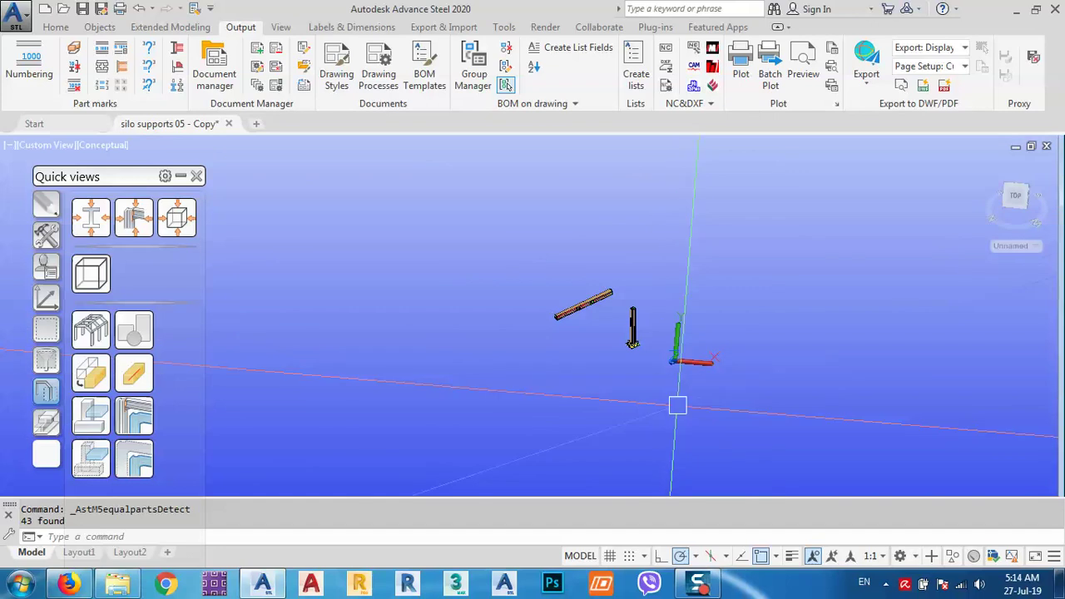
shift+middle_drag(678, 405, 979, 276)
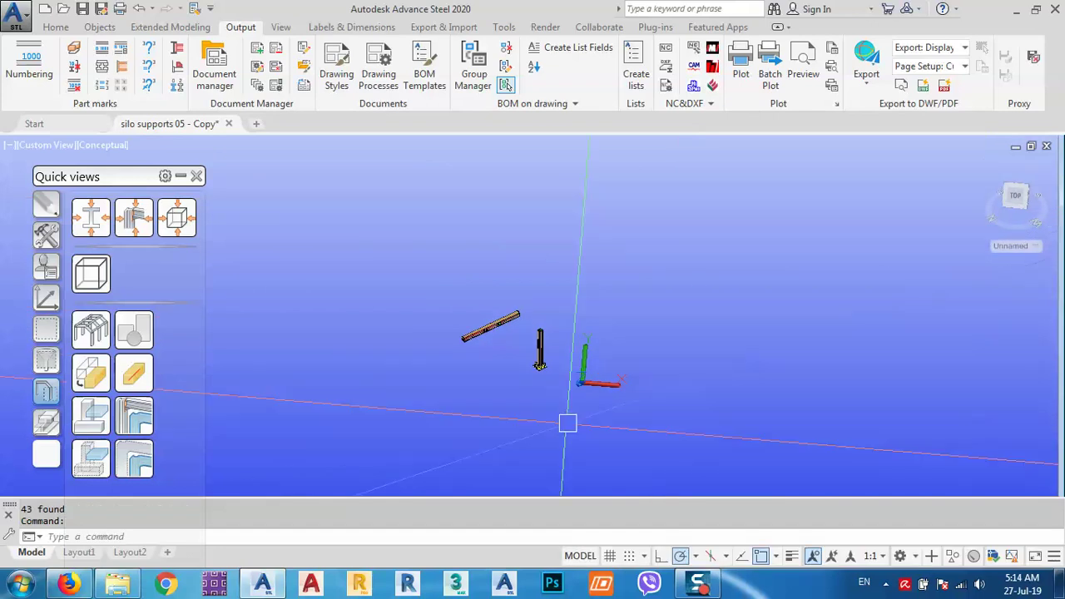
click(567, 426)
click(391, 279)
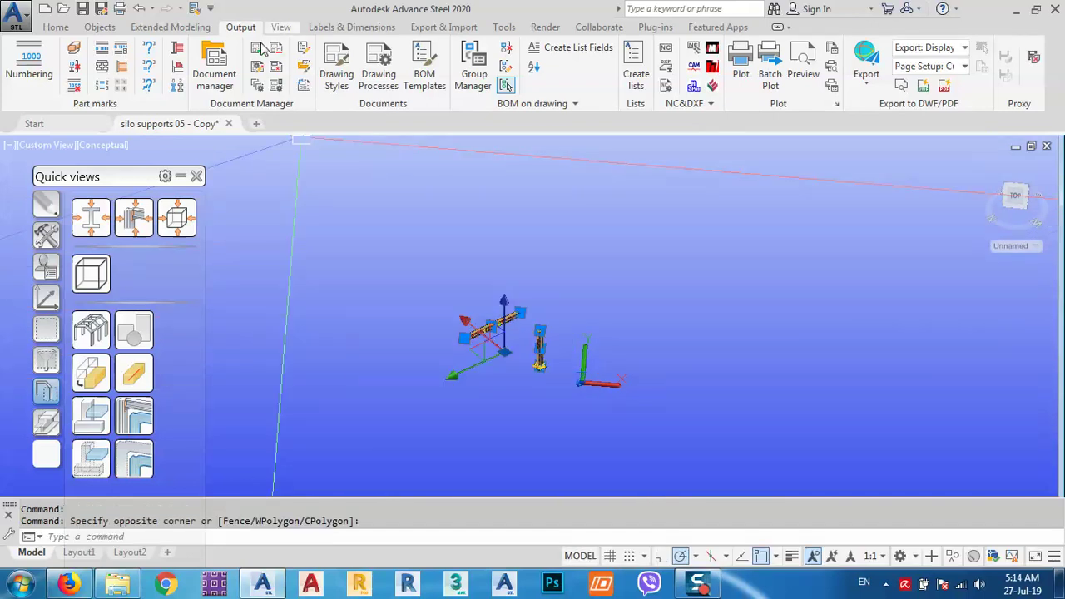
Choose Assemblies A3 - Single with Parts in Drawing Process Manager and review its Detail Style Map.
click(258, 85)
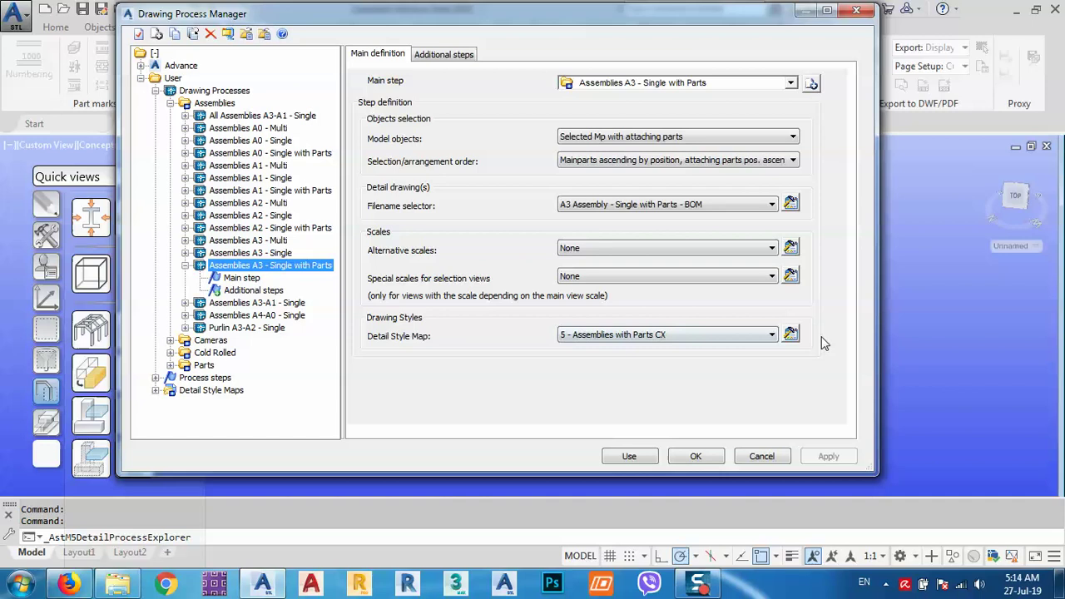
click(791, 334)
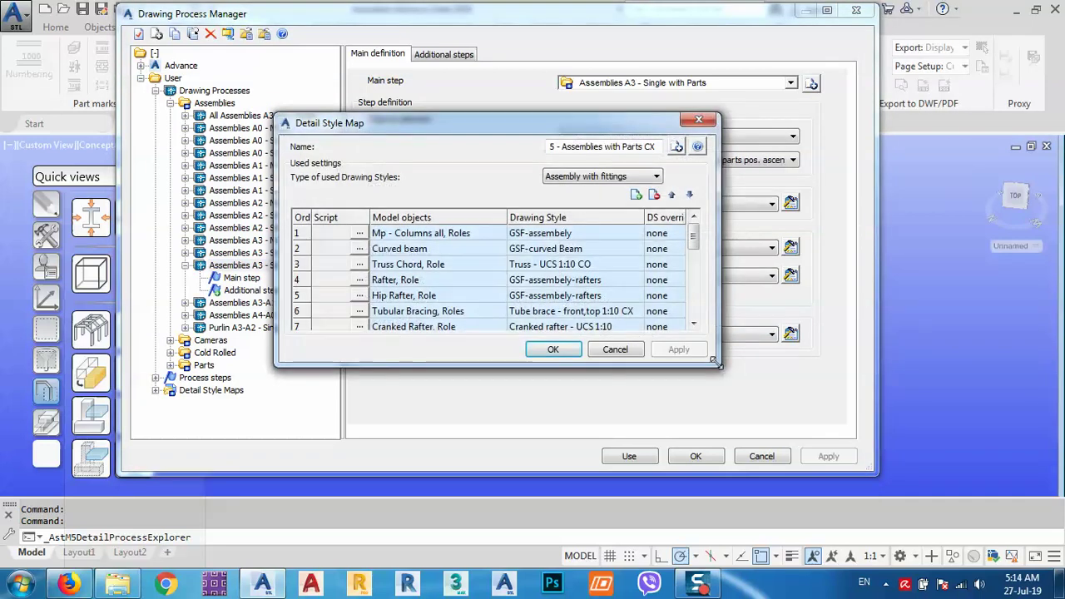
drag(715, 366, 939, 499)
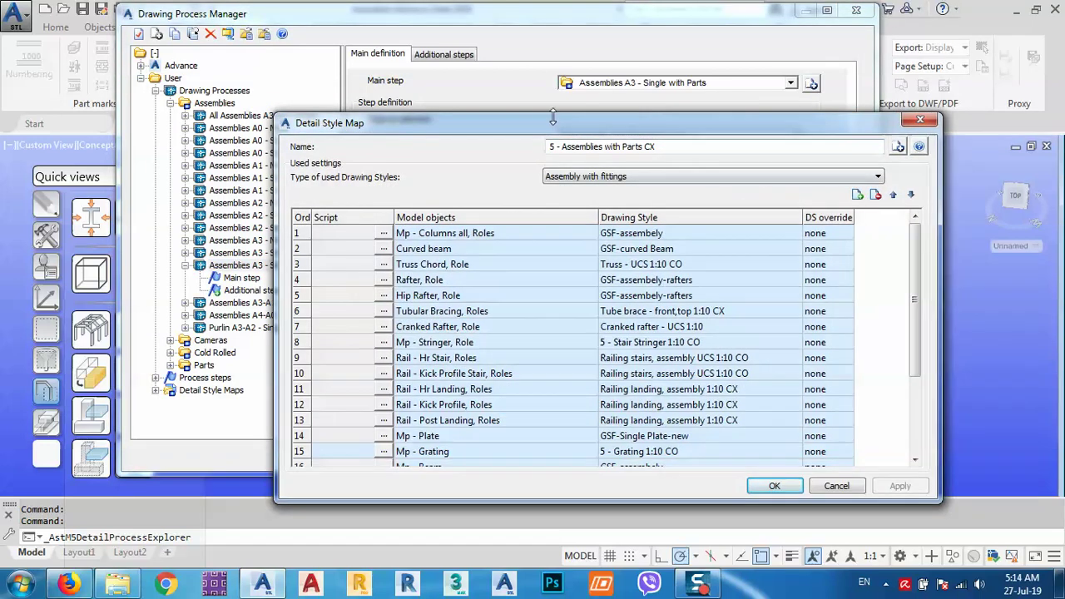
drag(552, 123, 381, 58)
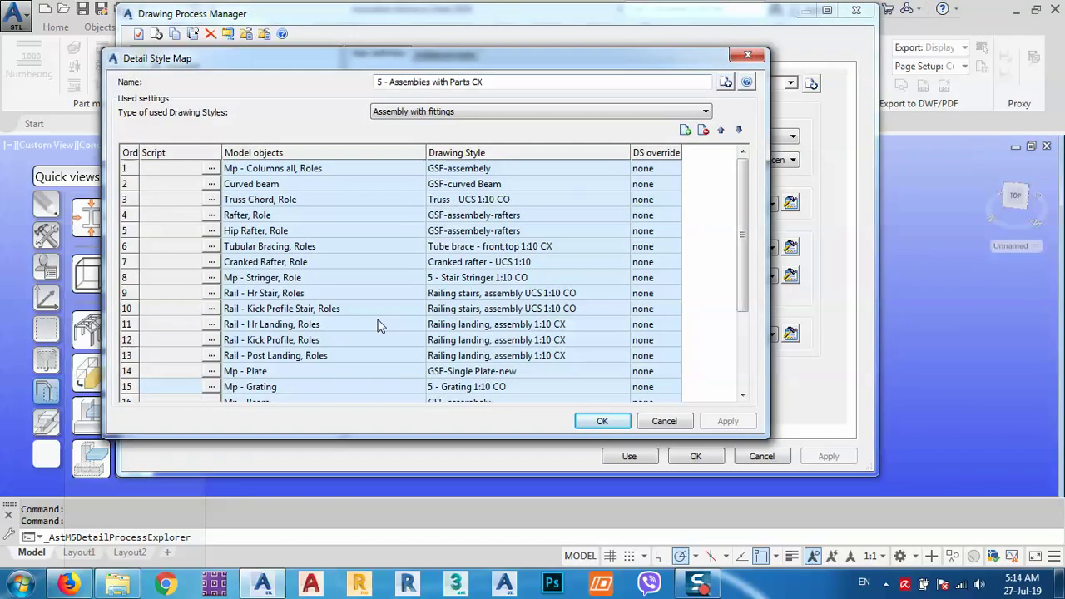
click(675, 422)
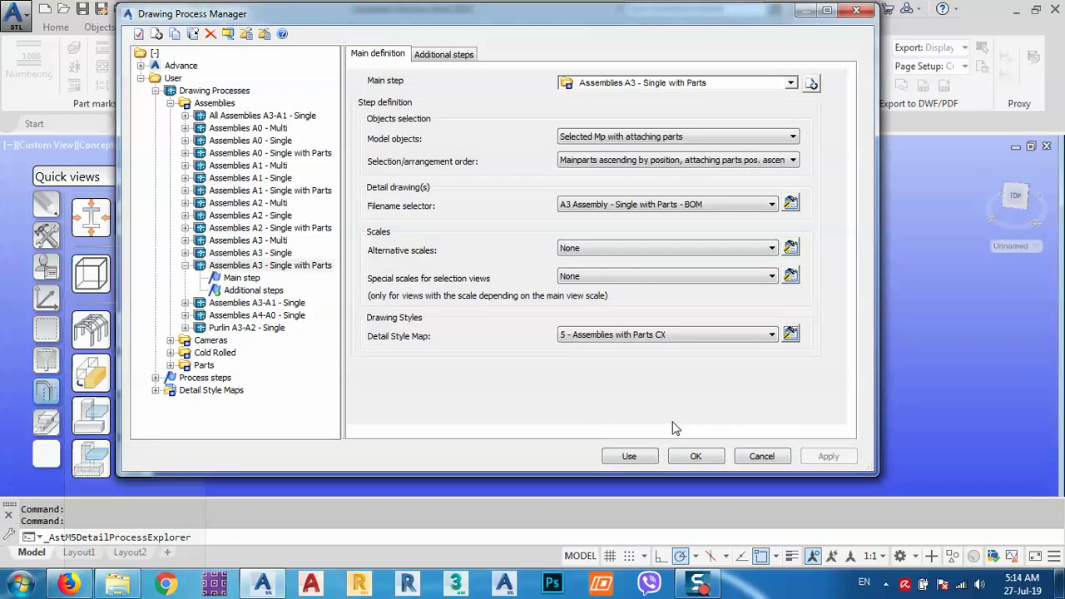
Run the Assemblies A3 - Single with Parts process on the beam and column.
click(632, 457)
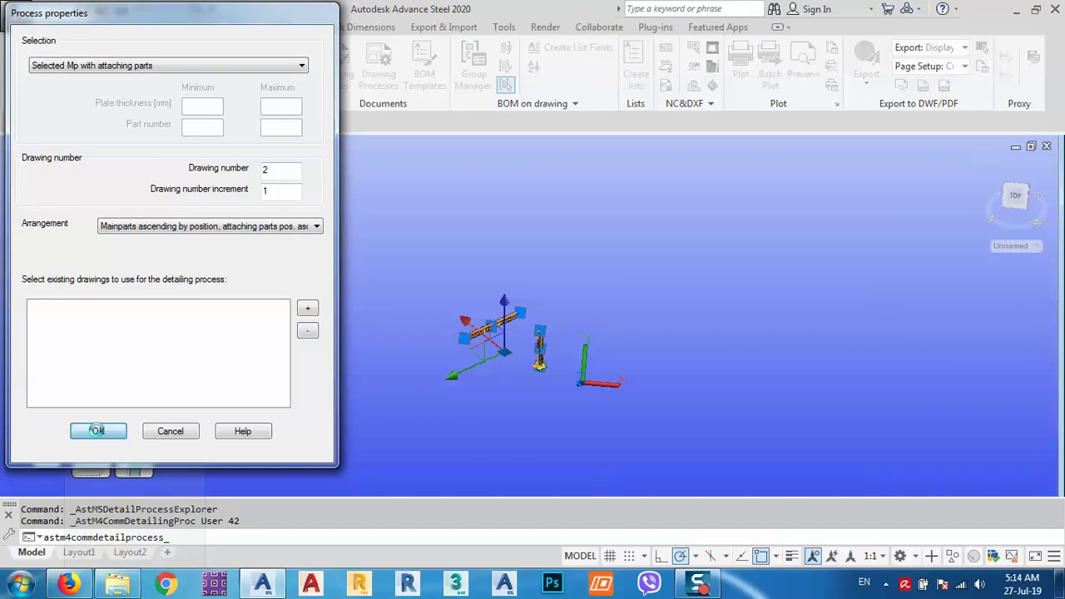
click(98, 431)
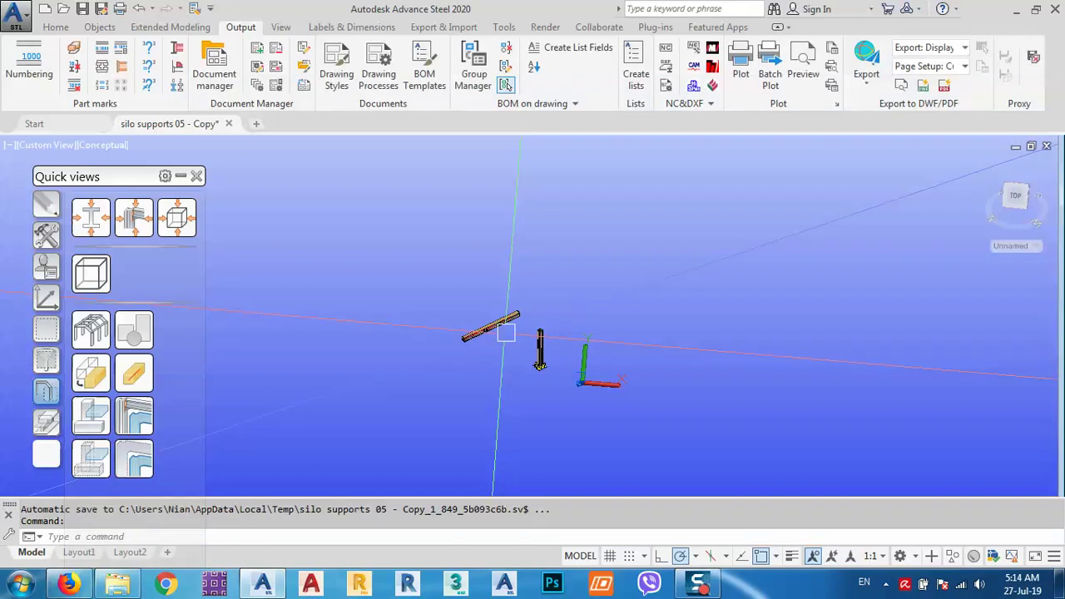
scroll(499, 324, up, 3)
scroll(492, 328, up, 1)
scroll(492, 329, up, 4)
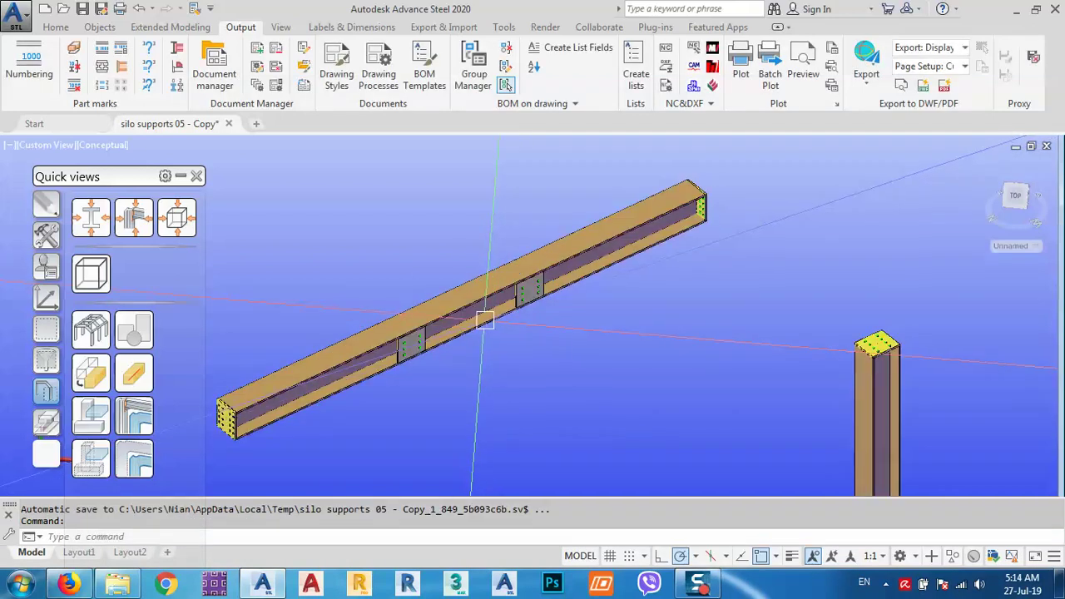
Select the beam on its own and bring up its shortcut menu.
click(504, 323)
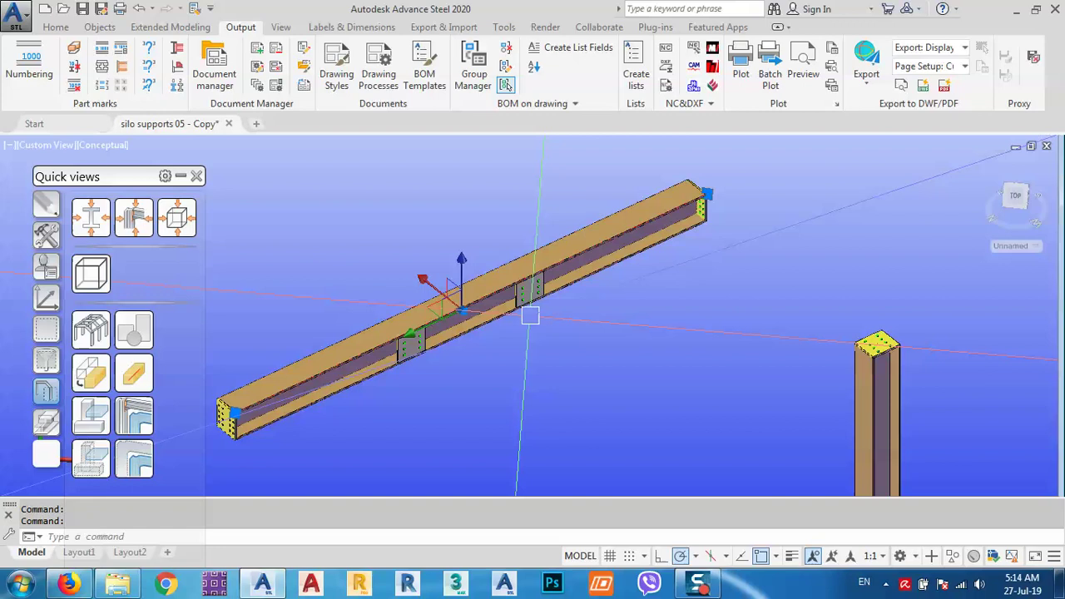
right_click(527, 327)
click(566, 367)
click(851, 352)
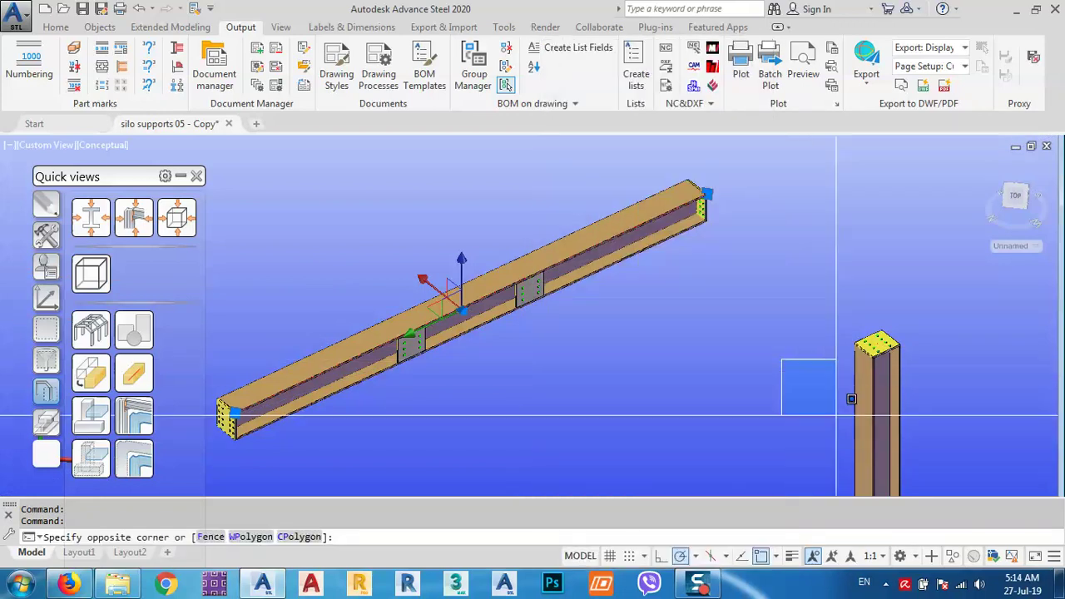
click(844, 409)
right_click(732, 358)
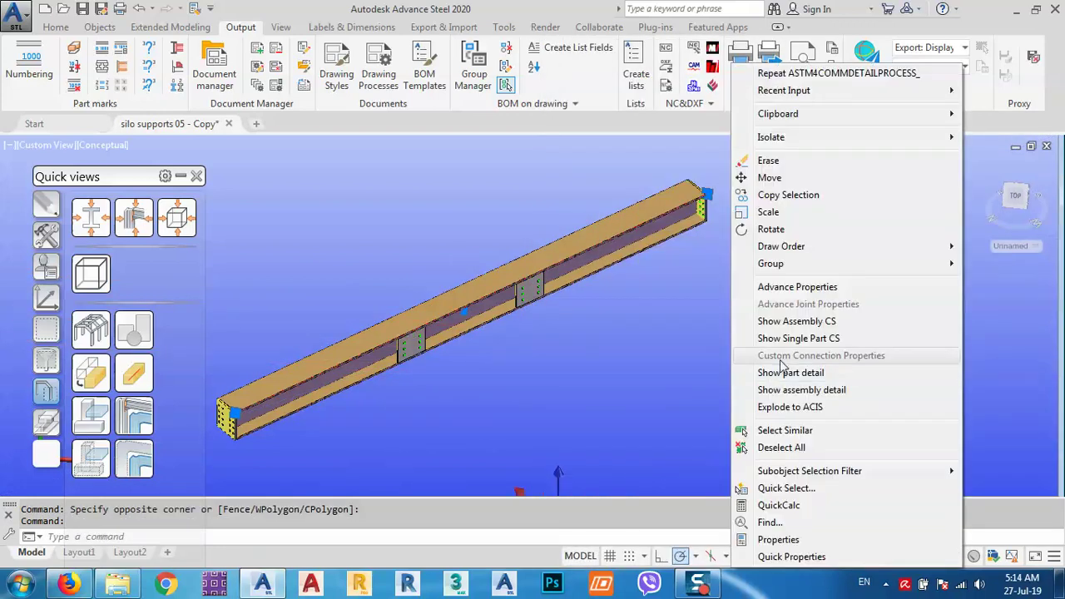
Open the beam's assembly drawing 1-17 and check the 6000 overall dimension.
click(771, 390)
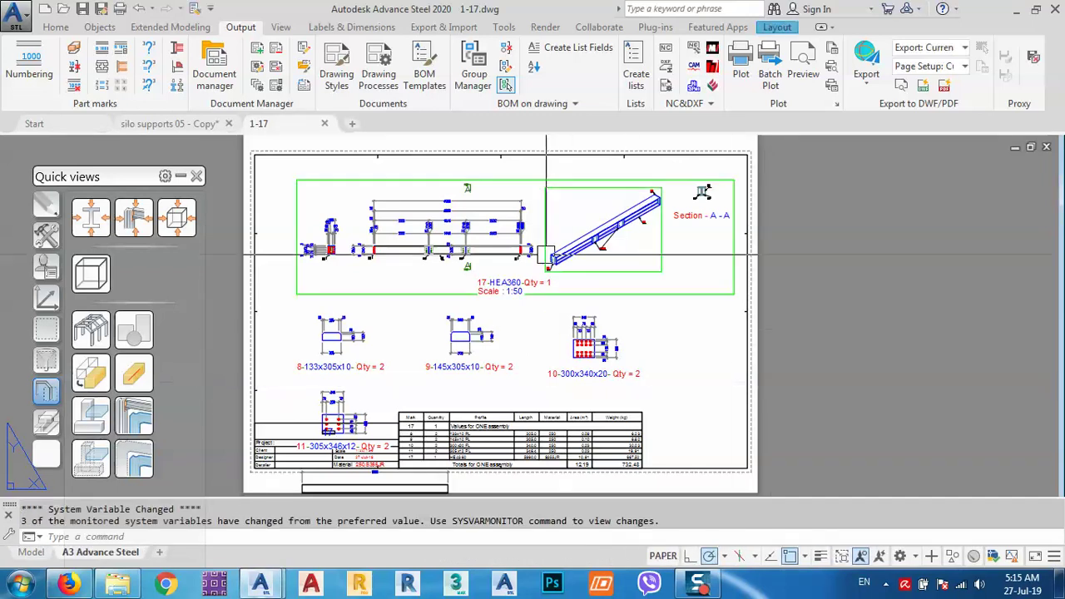
scroll(578, 242, up, 5)
scroll(732, 231, up, 1)
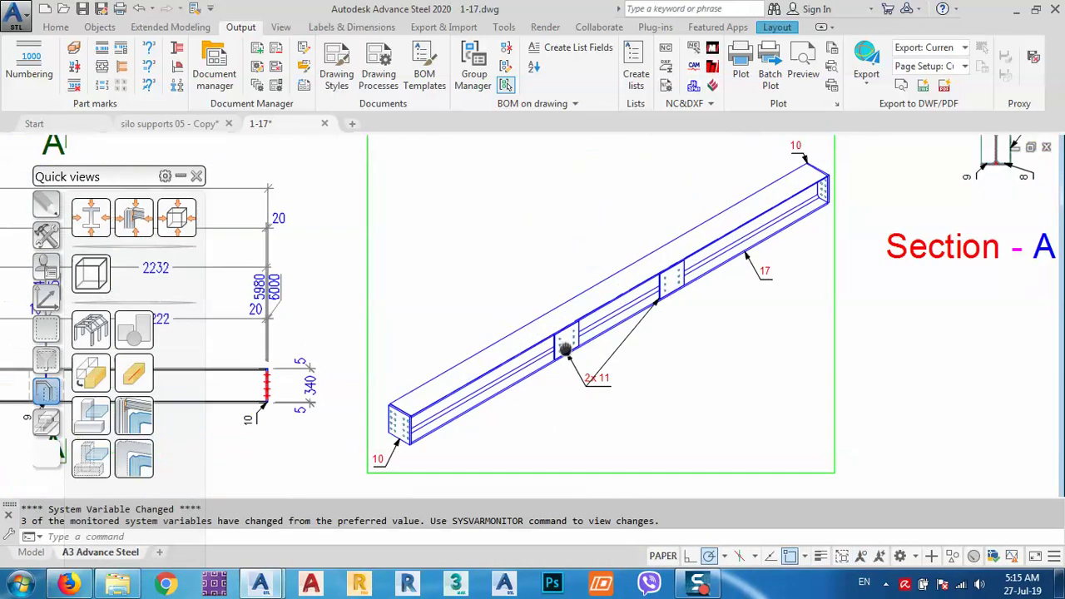
scroll(733, 231, down, 3)
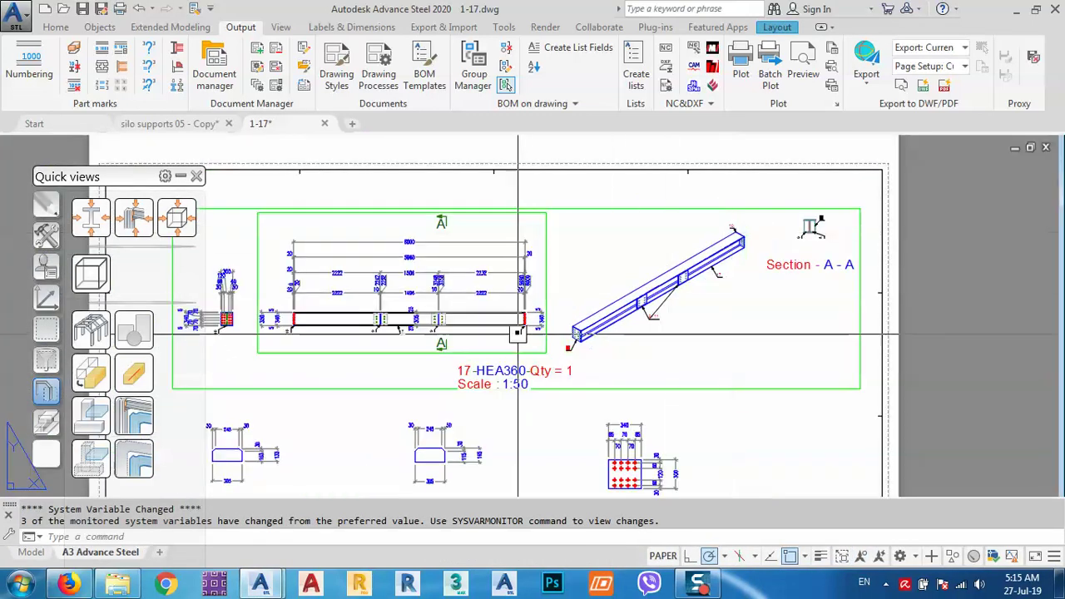
scroll(519, 309, up, 1)
scroll(512, 241, up, 2)
middle_drag(513, 241, 541, 281)
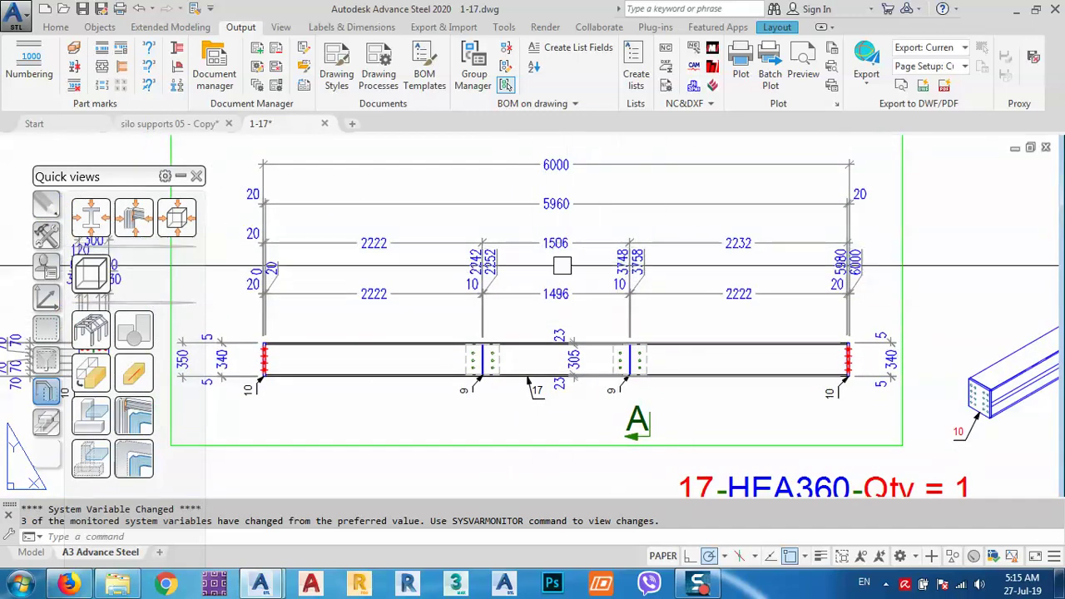
Inspect the parts list and plate detail view 11 on the sheet.
scroll(313, 304, up, 5)
scroll(313, 304, down, 1)
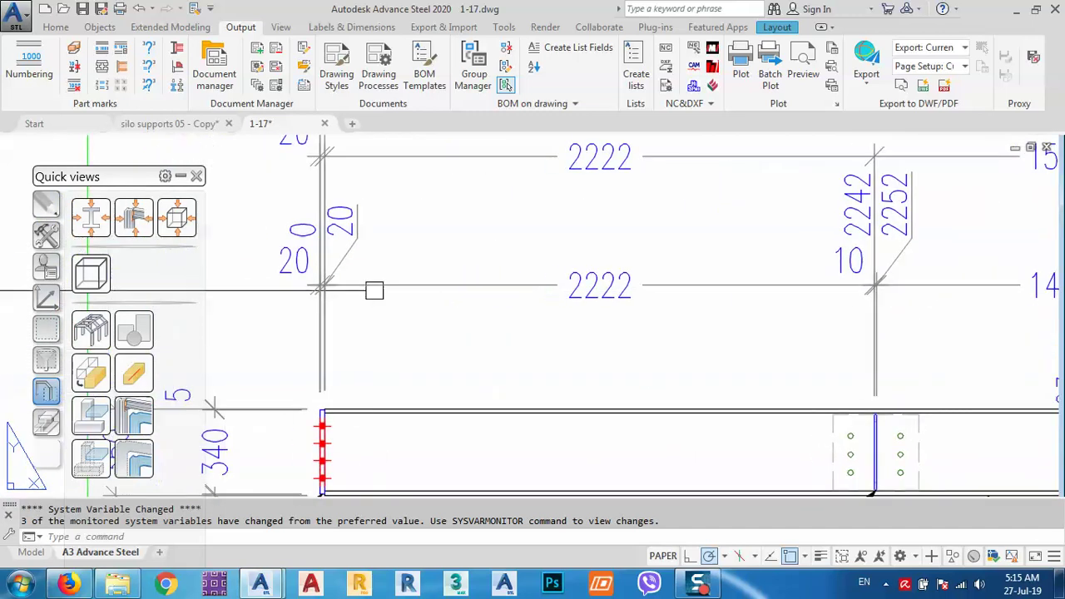
scroll(376, 289, down, 2)
scroll(376, 289, down, 2)
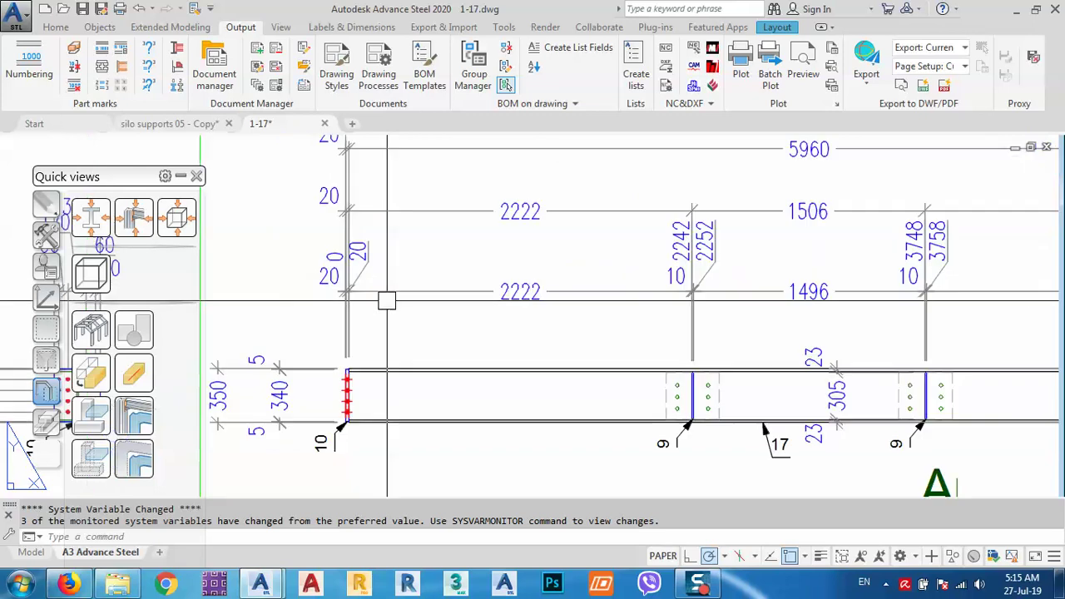
scroll(466, 317, down, 3)
middle_drag(530, 309, 484, 202)
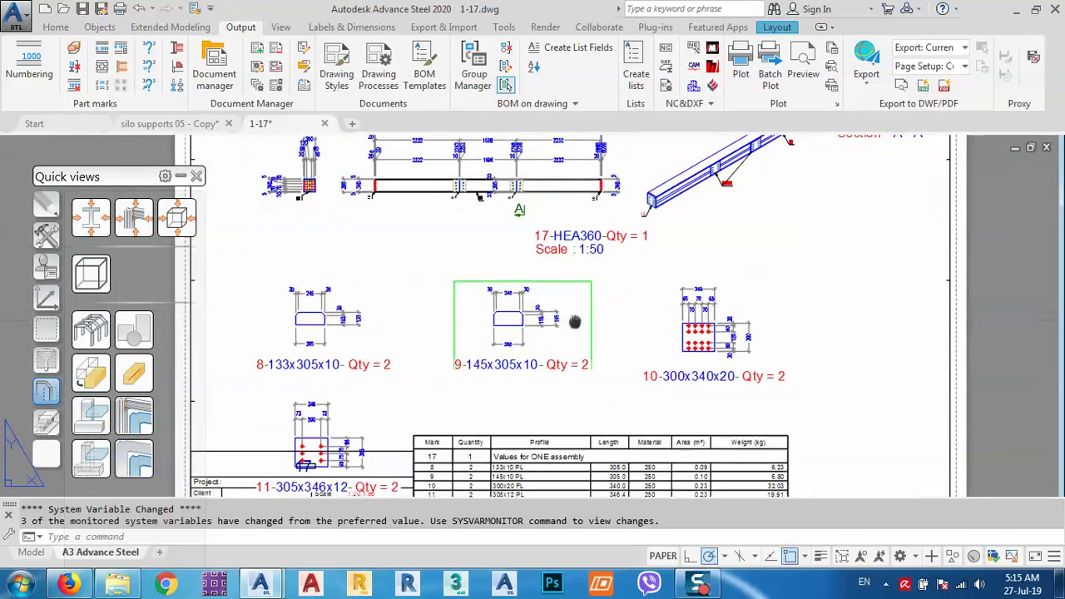
middle_drag(488, 325, 488, 151)
middle_drag(365, 304, 384, 301)
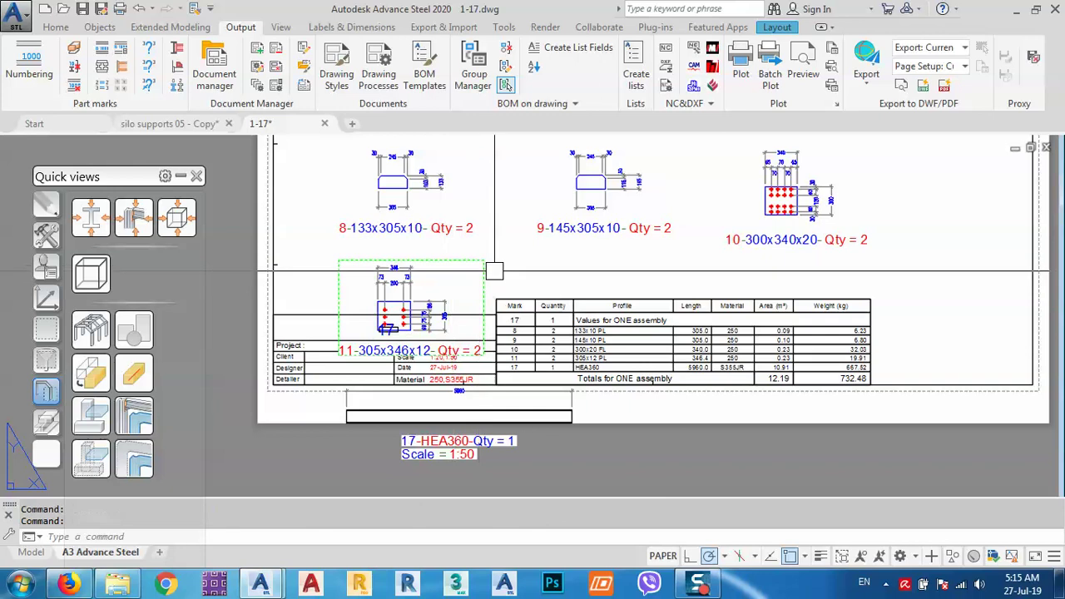
middle_drag(534, 281, 487, 301)
Move the plate 11 detail view to the right, below Section A-A.
key(Escape)
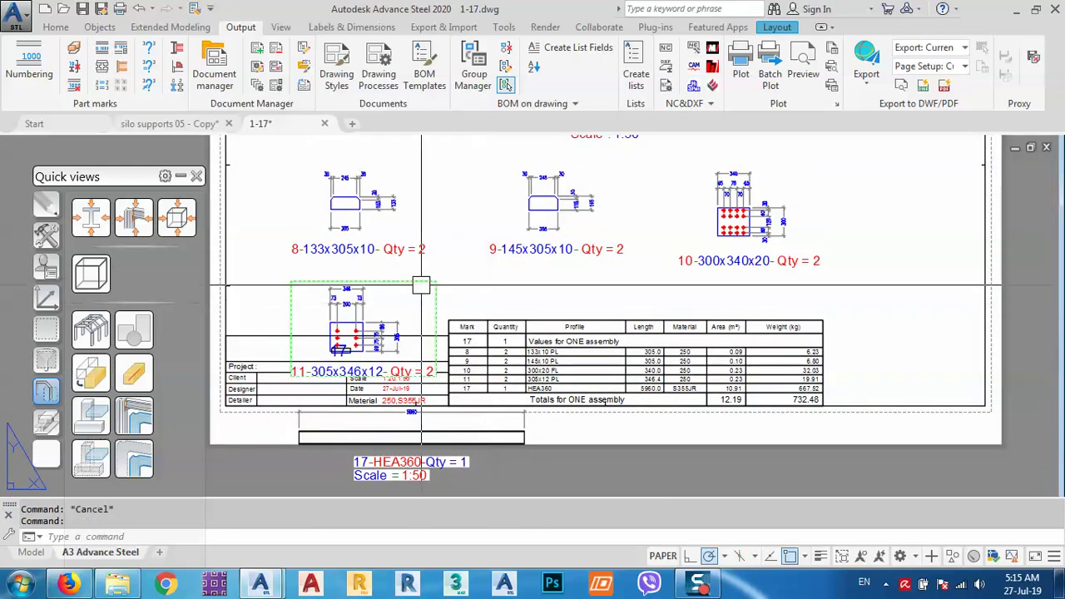
click(421, 286)
middle_drag(452, 335, 393, 379)
text(m)
key(Return)
click(389, 347)
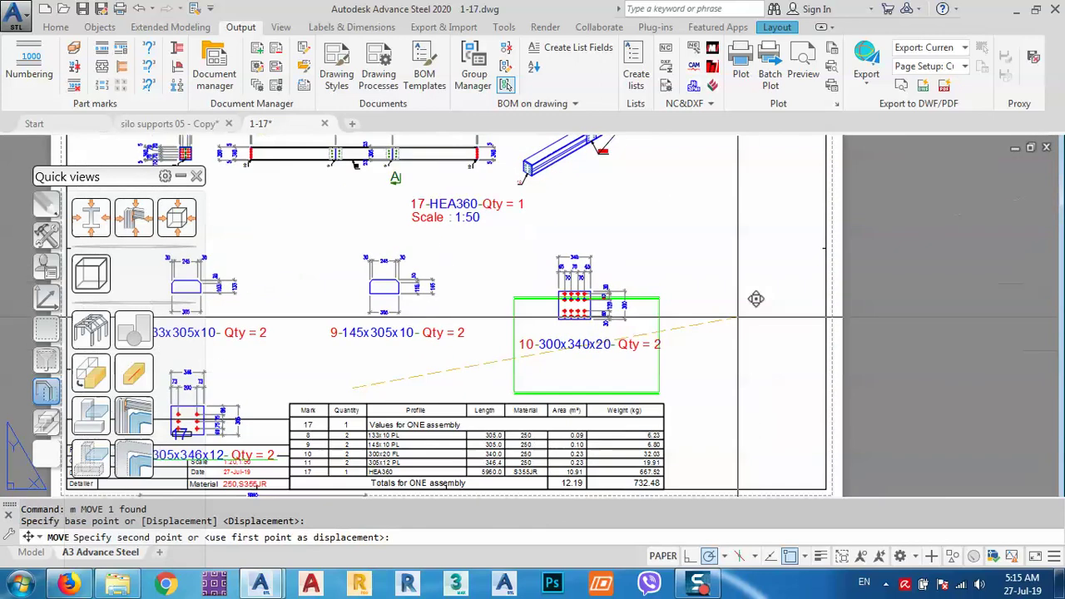
middle_drag(737, 317, 732, 390)
click(738, 305)
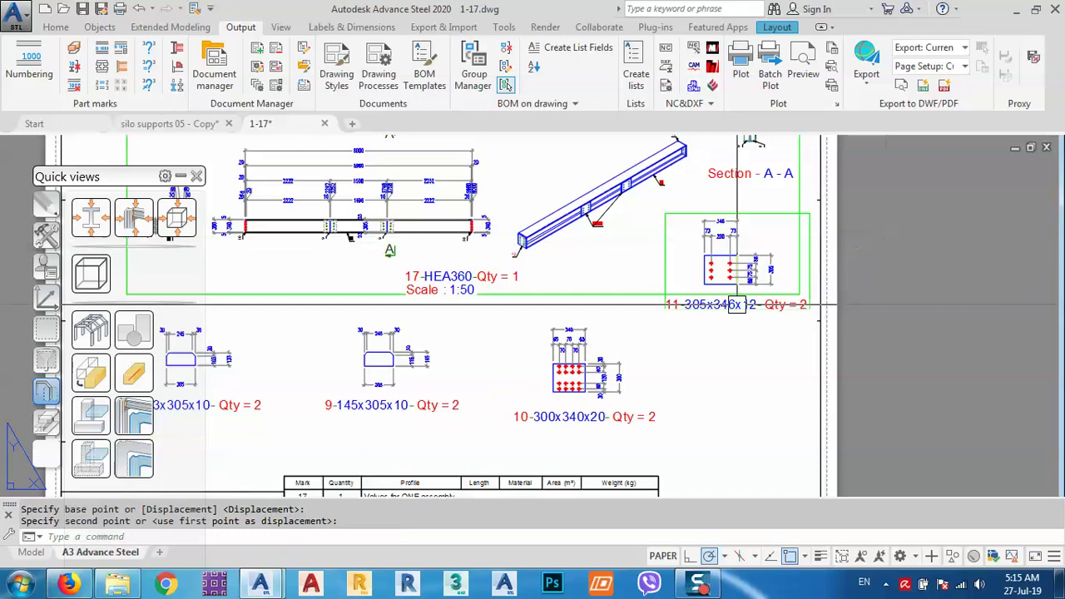
middle_drag(738, 305, 725, 277)
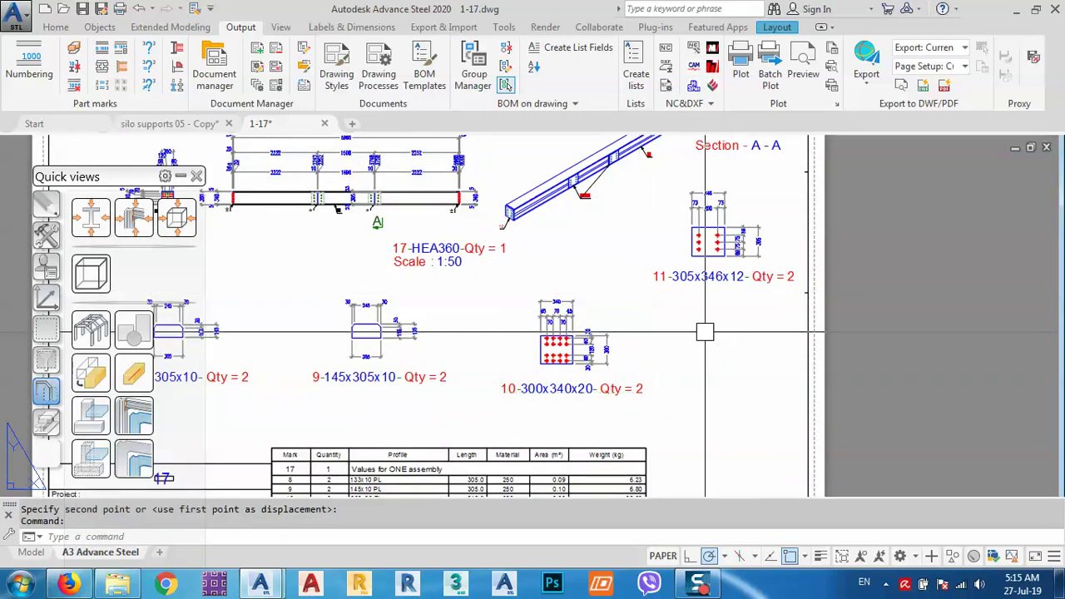
Move the plate 10 detail view further right.
click(574, 345)
text(m)
key(Return)
click(574, 345)
click(718, 345)
middle_drag(628, 342, 735, 334)
Move the 9-145x305x10 plate view up and to the right.
click(557, 305)
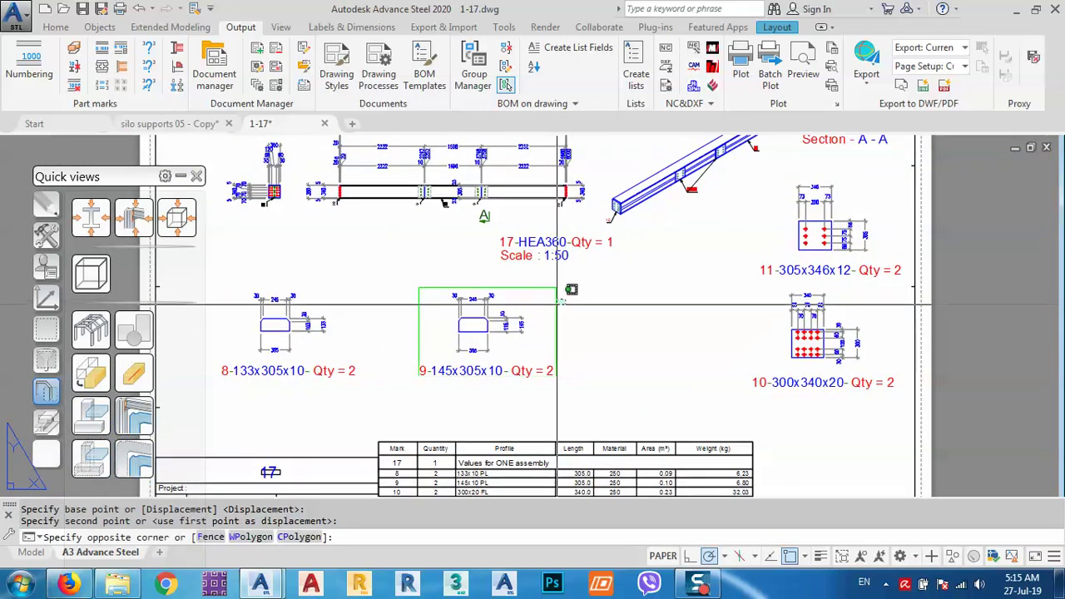
click(466, 333)
text(m)
key(Return)
click(598, 323)
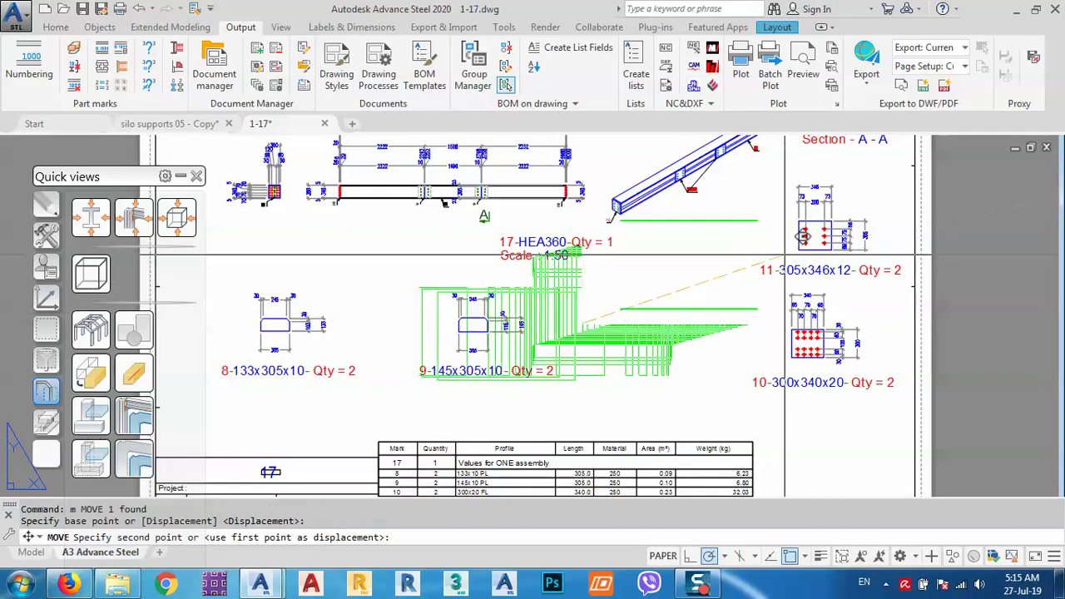
click(785, 255)
middle_drag(630, 327, 663, 282)
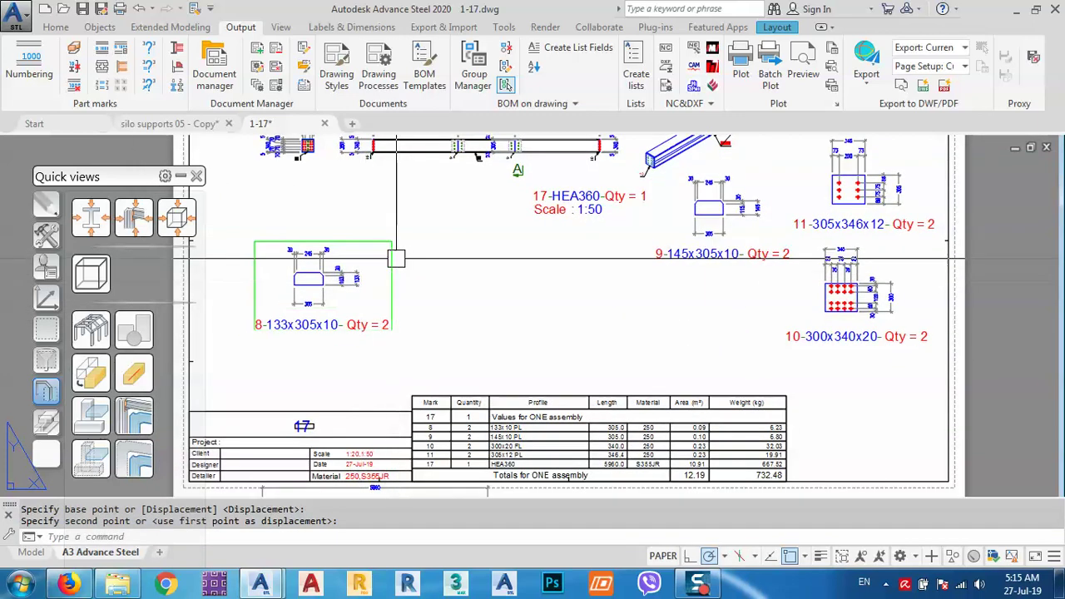
Place the 8-133x305x10 plate view below plate view 9.
text(m)
key(Return)
click(424, 308)
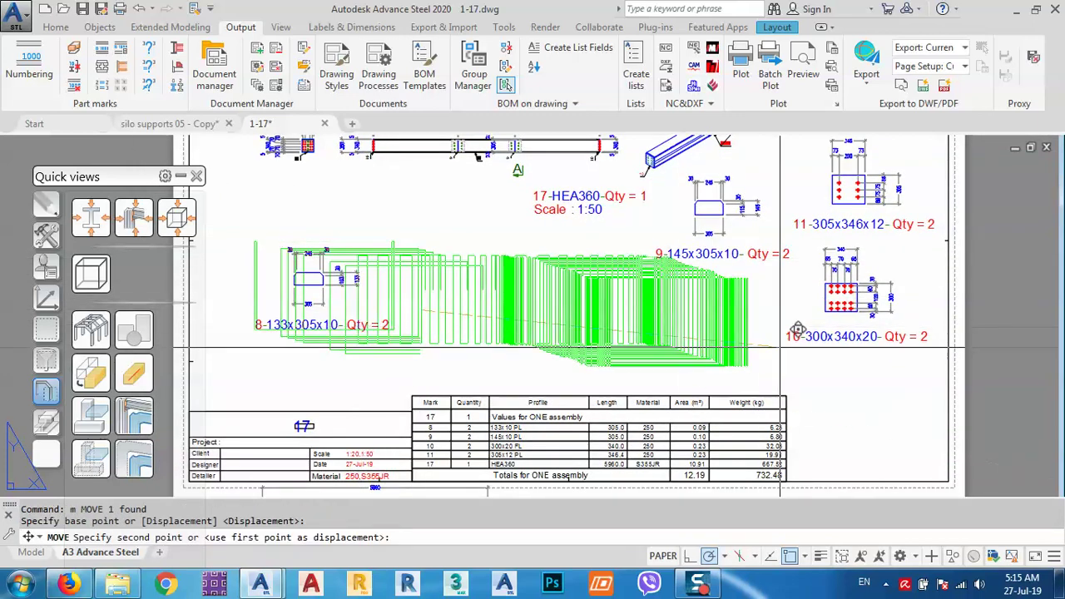
click(806, 345)
Reposition the second HEA360 beam view on the sheet.
middle_drag(545, 474, 545, 283)
scroll(544, 341, down, 2)
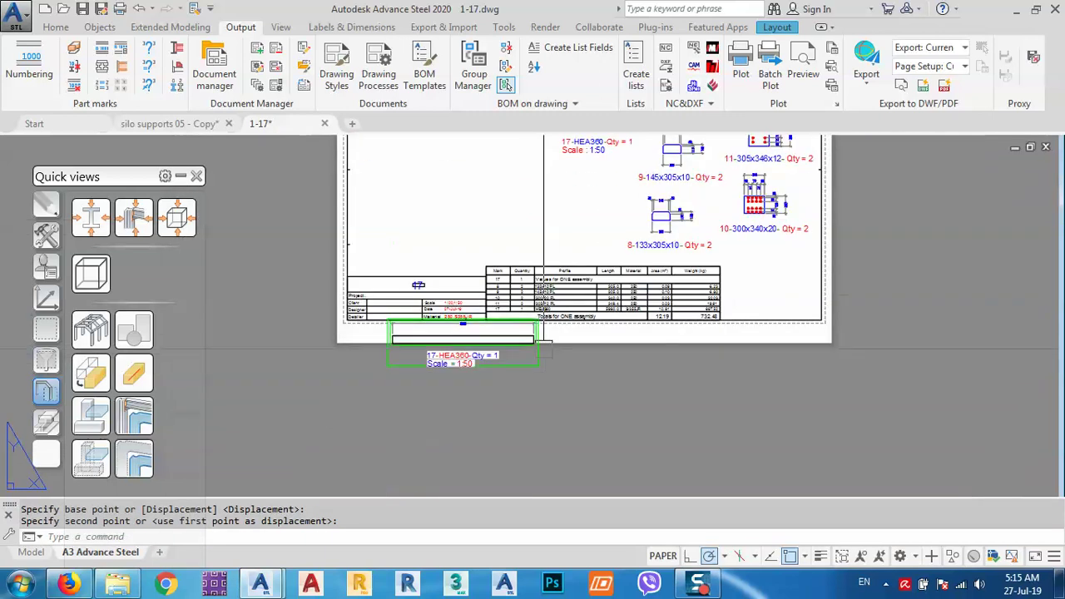
click(535, 368)
text(m)
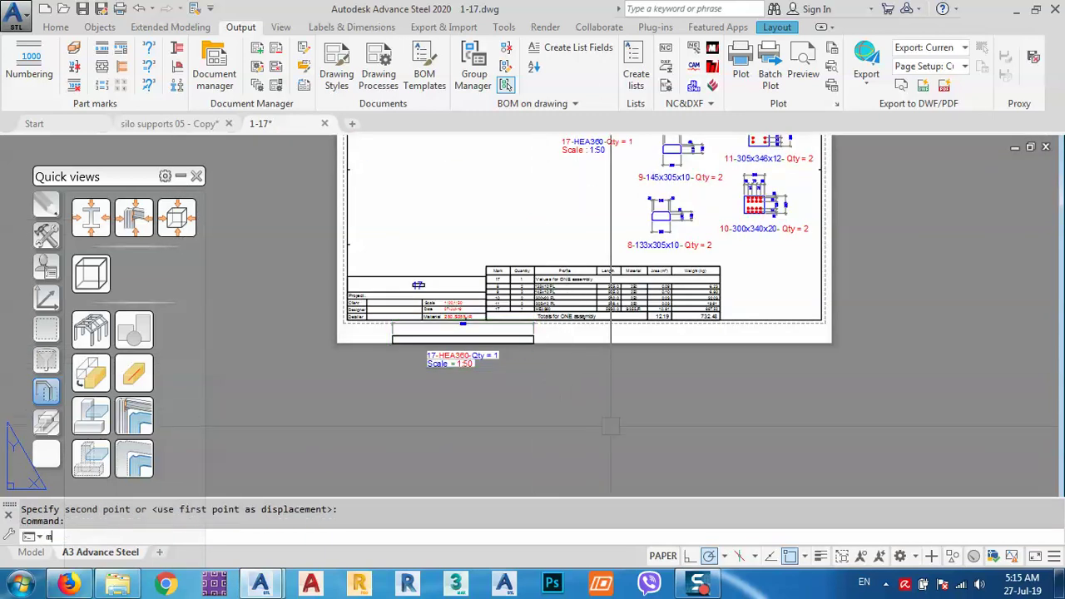
key(Return)
click(611, 426)
middle_drag(592, 277, 612, 366)
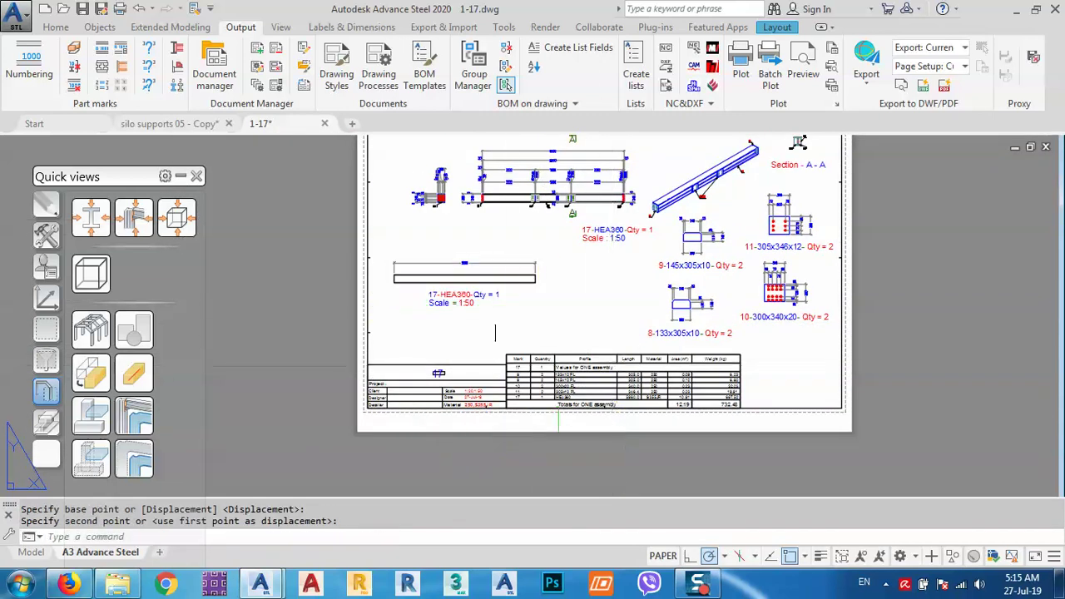
middle_drag(496, 333, 496, 313)
scroll(440, 280, up, 2)
middle_drag(441, 333, 444, 286)
scroll(409, 319, up, 6)
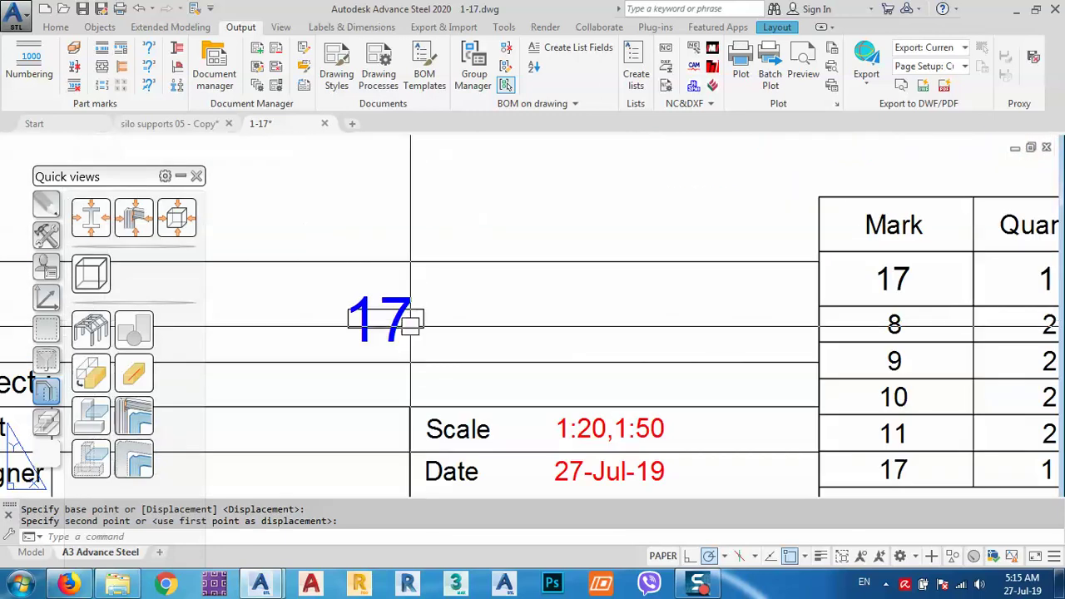
mouse_move(409, 316)
middle_down()
mouse_move(538, 262)
mouse_move(573, 274)
mouse_move(519, 127)
middle_up()
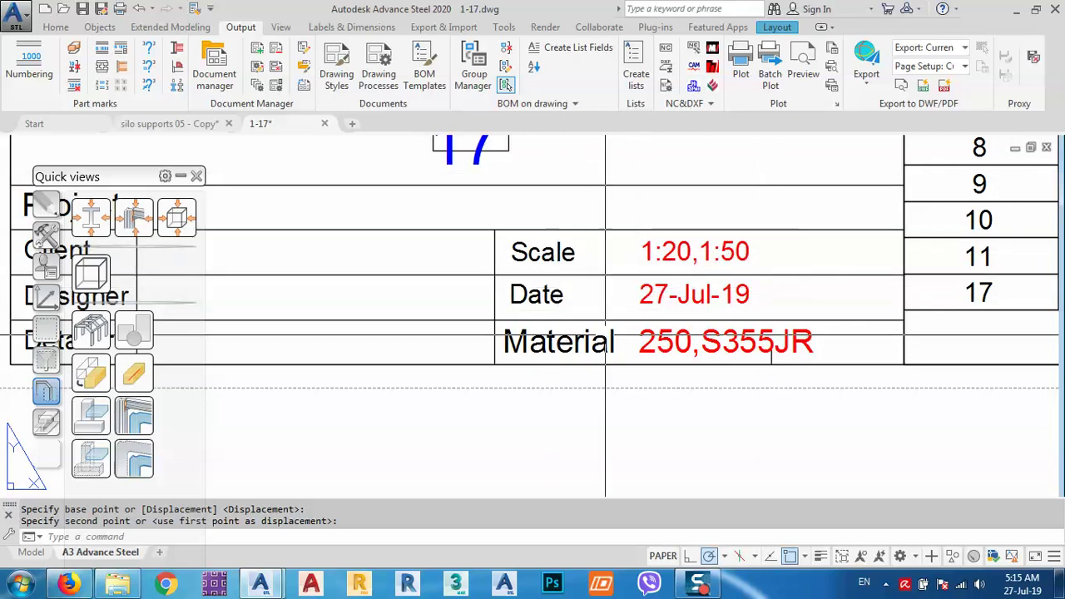
scroll(702, 341, down, 5)
scroll(502, 298, up, 4)
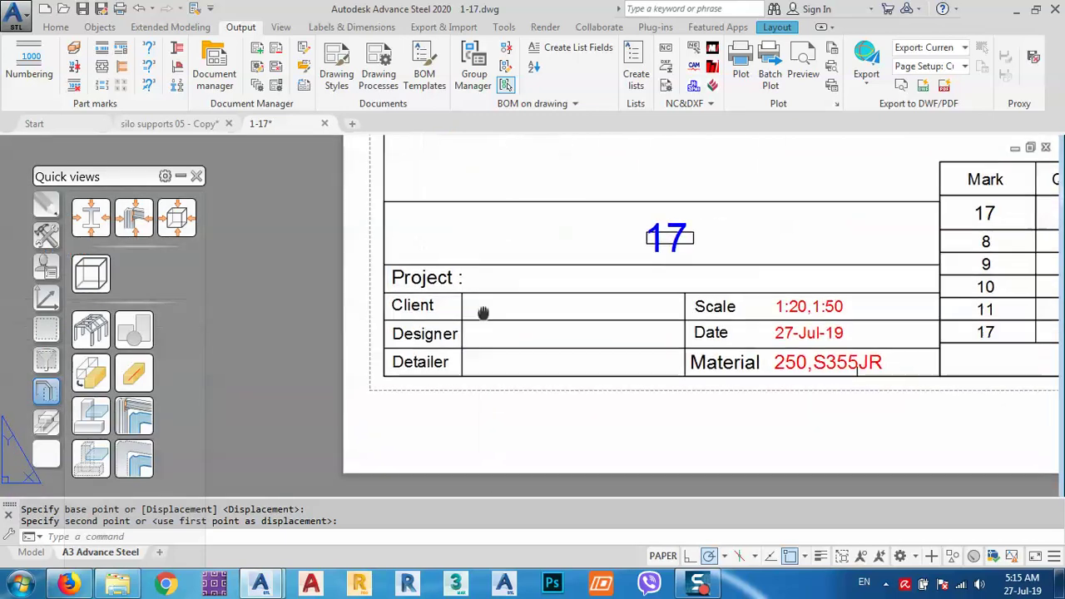
scroll(481, 300, down, 1)
middle_drag(577, 267, 528, 309)
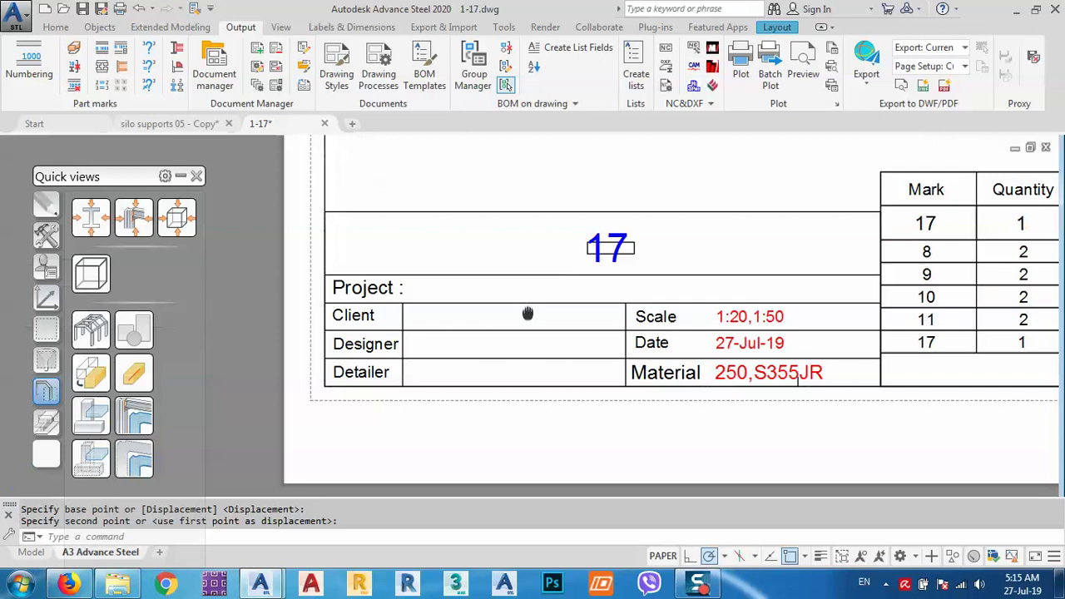
middle_drag(714, 290, 561, 293)
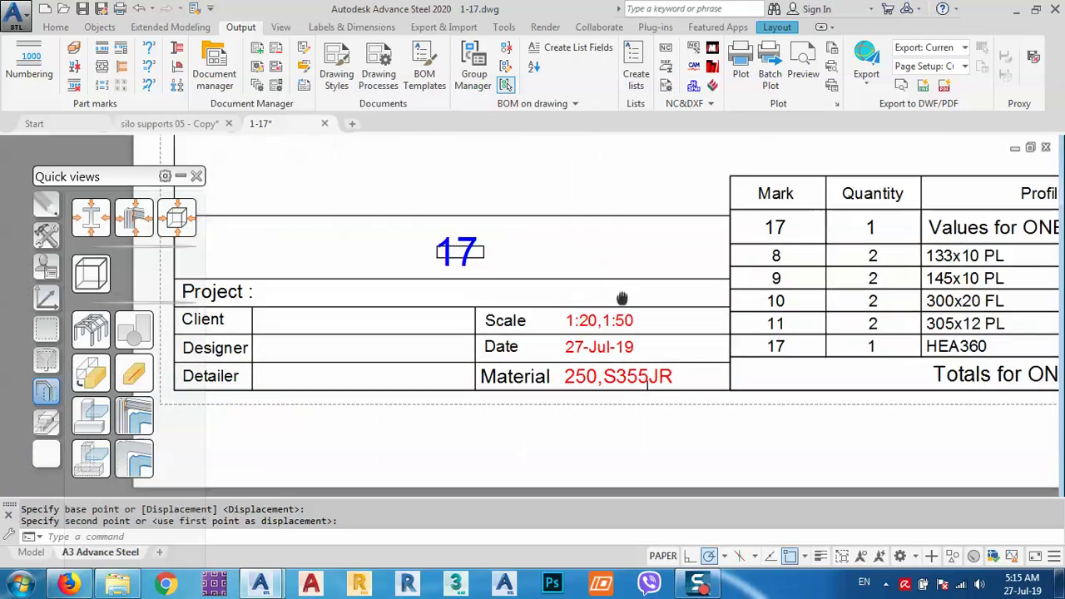
mouse_move(873, 290)
middle_down()
mouse_move(735, 283)
mouse_move(563, 391)
middle_up()
middle_drag(800, 309, 718, 286)
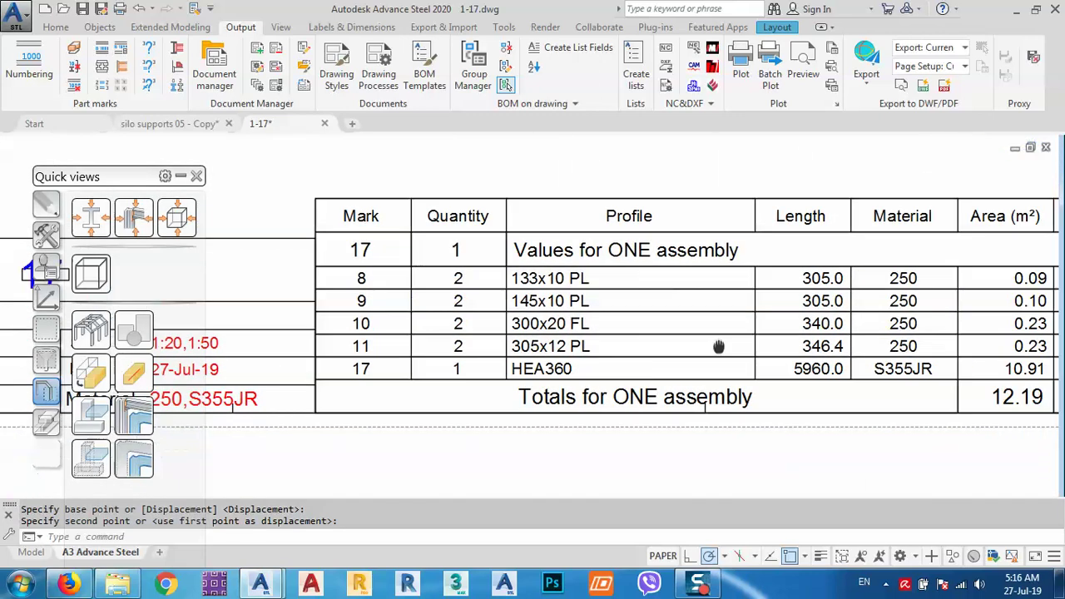
middle_drag(730, 352, 636, 340)
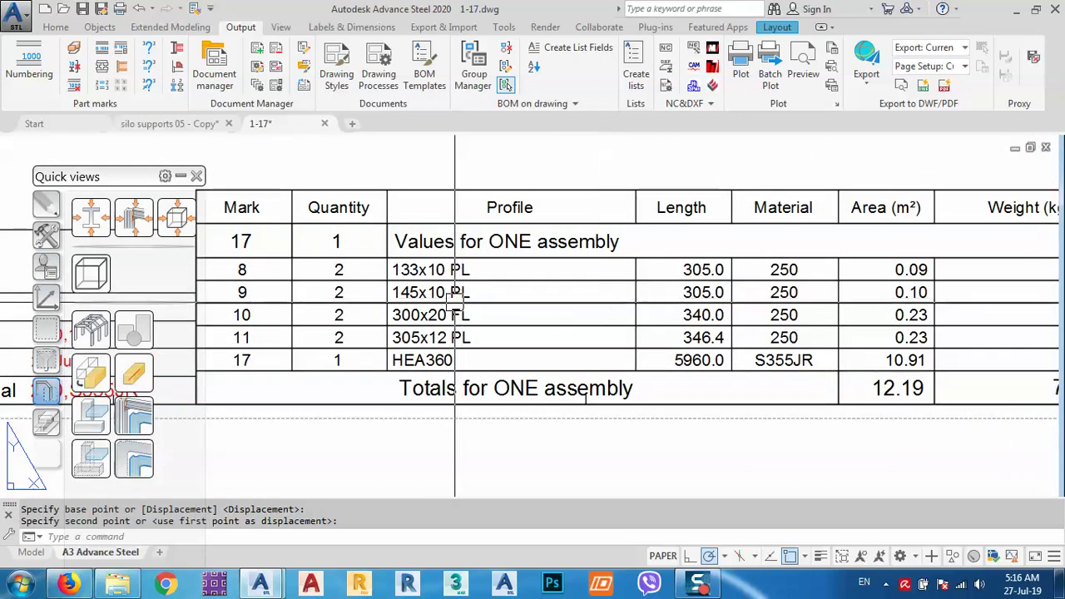
scroll(455, 292, down, 2)
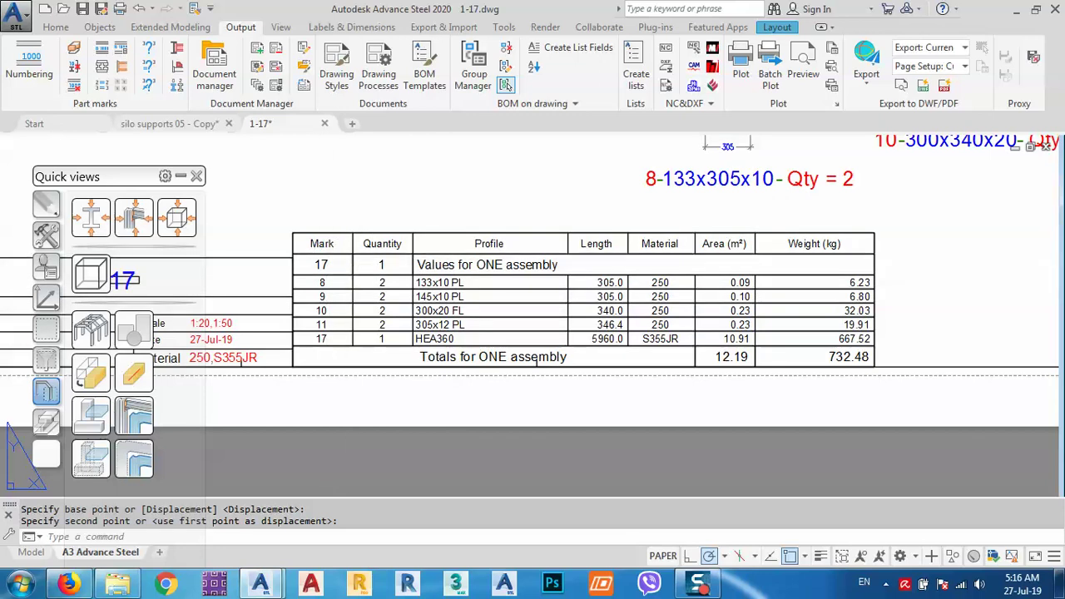
scroll(328, 264, up, 2)
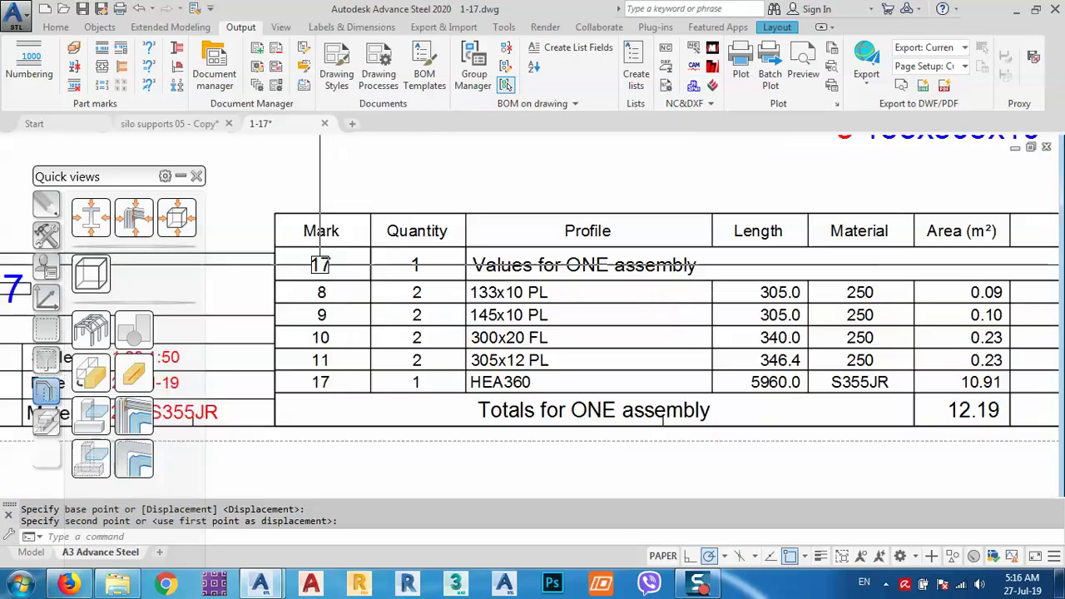
scroll(337, 263, up, 2)
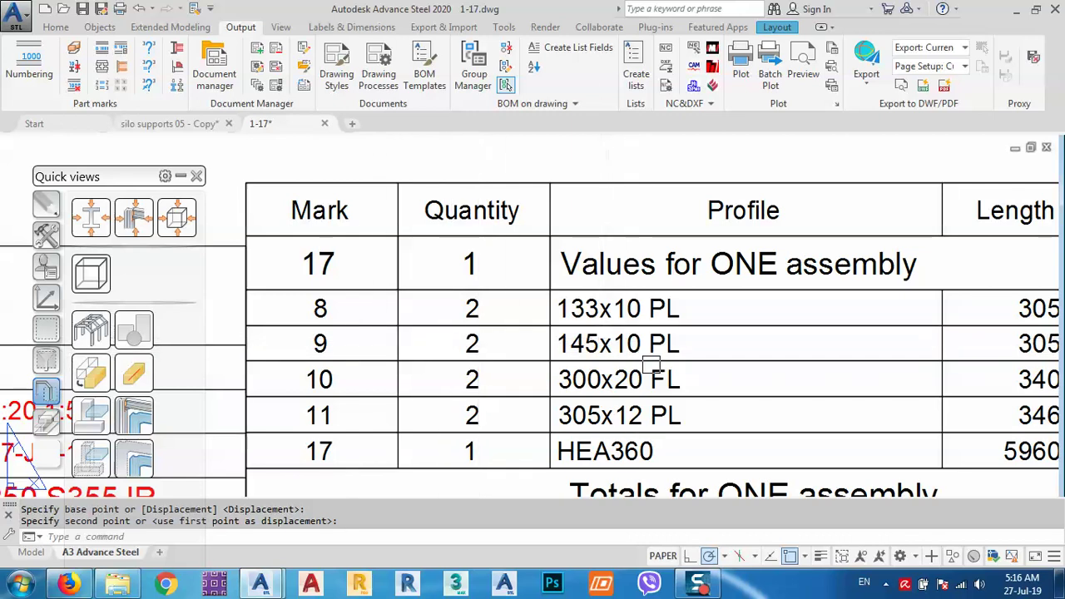
middle_drag(652, 364, 580, 324)
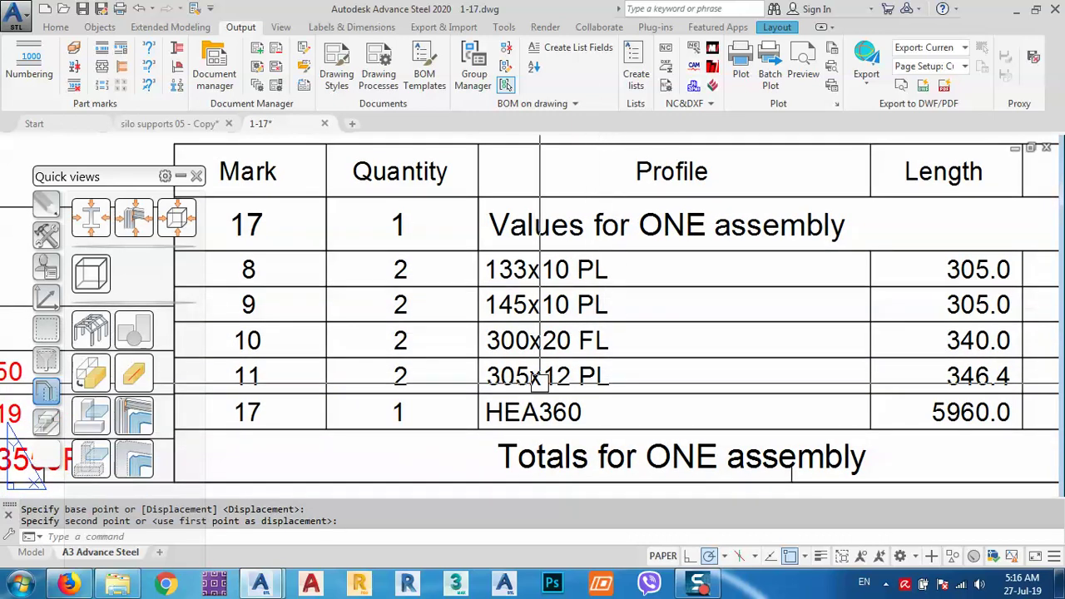
scroll(500, 424, down, 5)
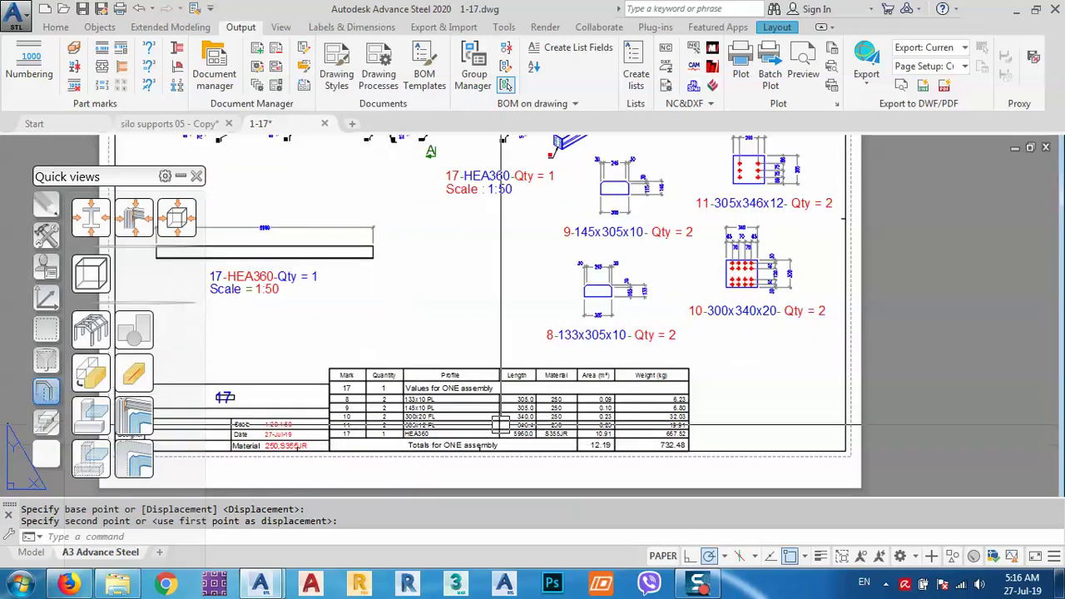
scroll(501, 424, up, 2)
scroll(566, 358, up, 2)
scroll(625, 291, up, 2)
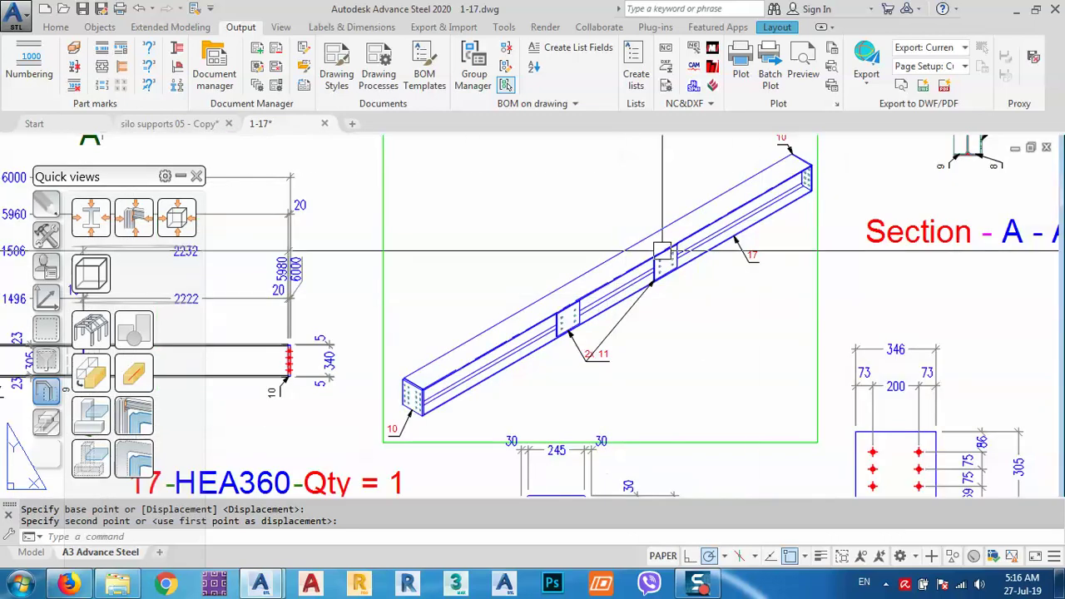
scroll(709, 239, down, 2)
scroll(523, 329, up, 3)
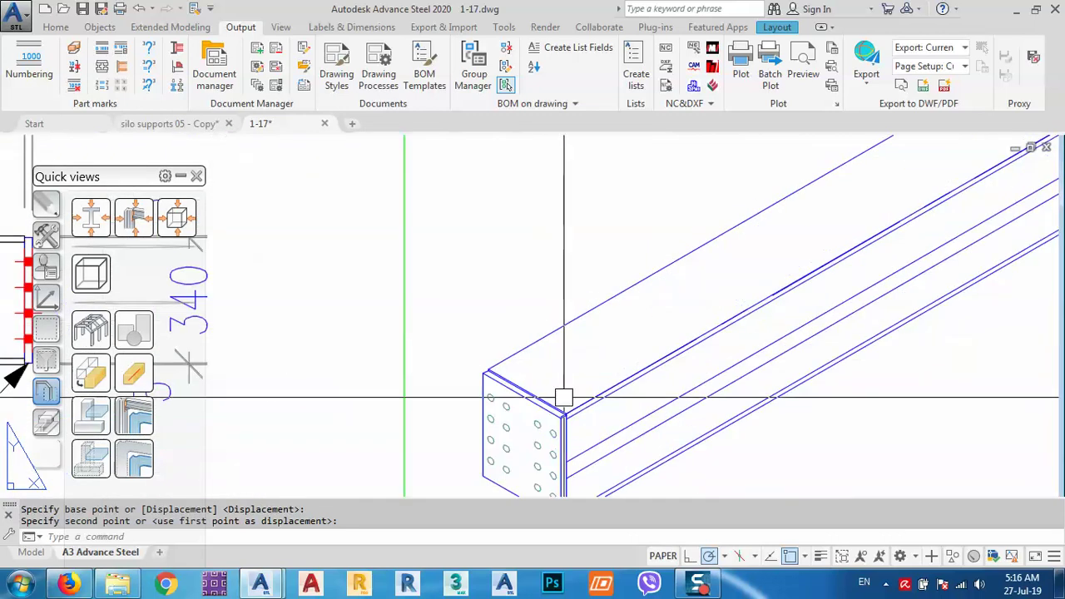
scroll(564, 400, up, 2)
scroll(458, 333, up, 2)
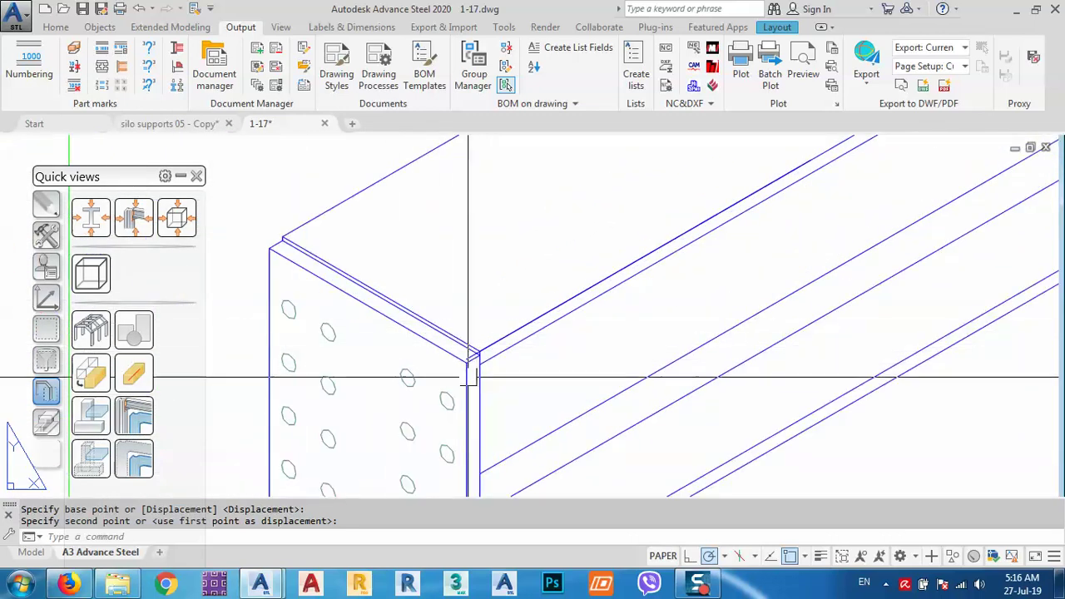
scroll(468, 379, down, 2)
scroll(483, 350, down, 1)
scroll(491, 316, down, 1)
scroll(499, 296, up, 4)
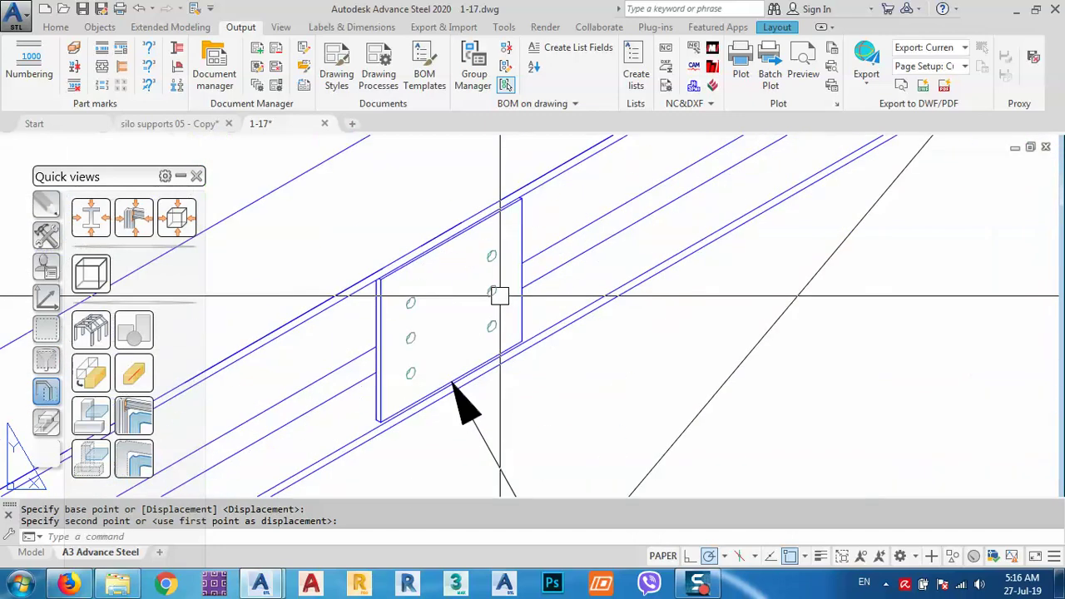
scroll(499, 296, down, 3)
scroll(499, 333, down, 2)
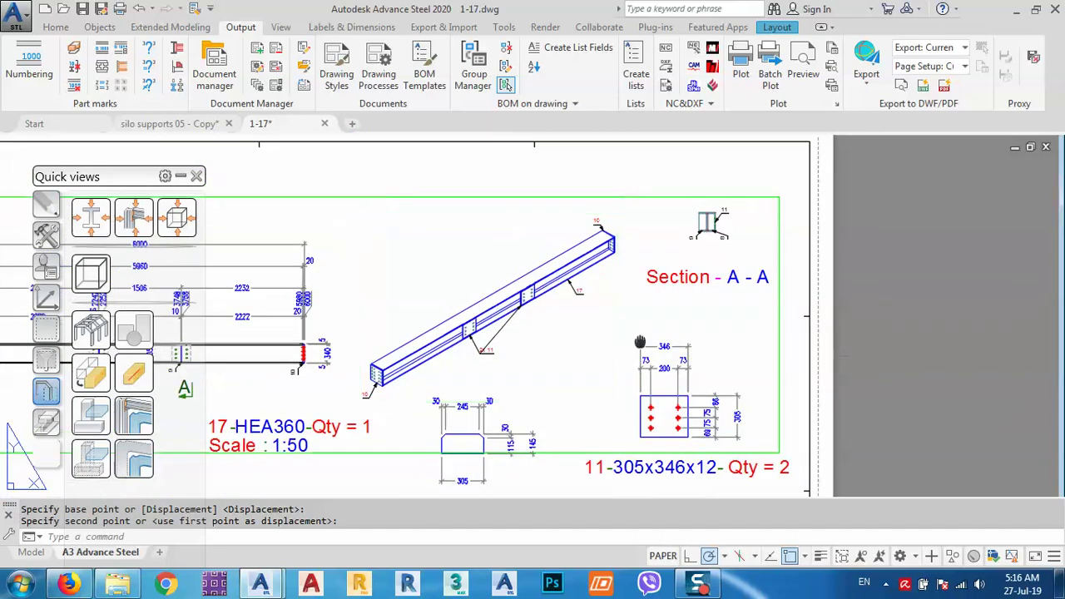
scroll(502, 377, down, 1)
middle_drag(528, 347, 552, 248)
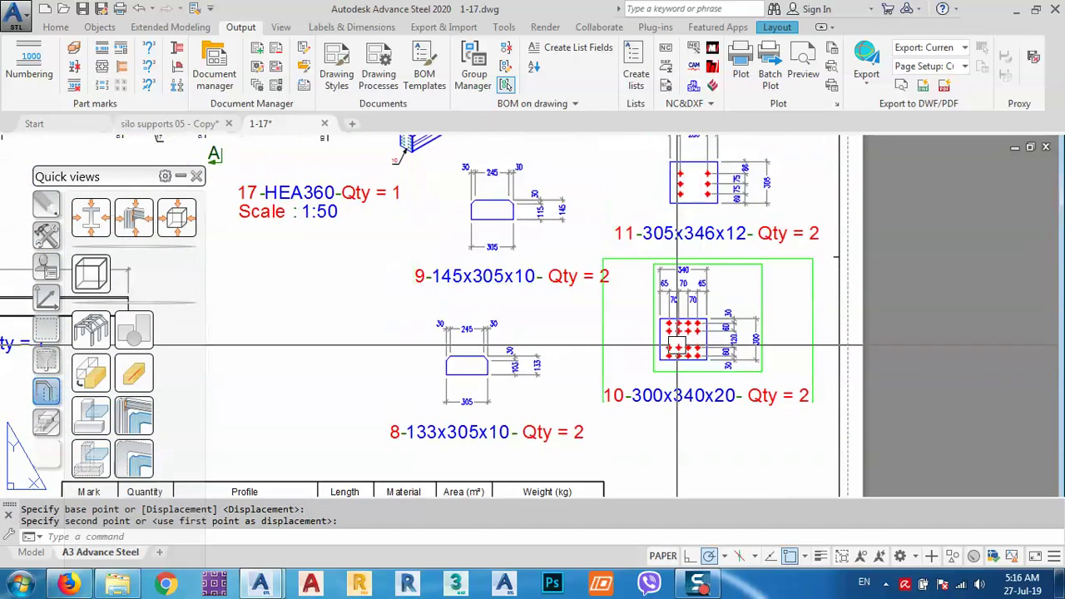
scroll(721, 309, up, 3)
middle_drag(721, 309, 616, 297)
scroll(616, 297, down, 2)
scroll(732, 261, down, 2)
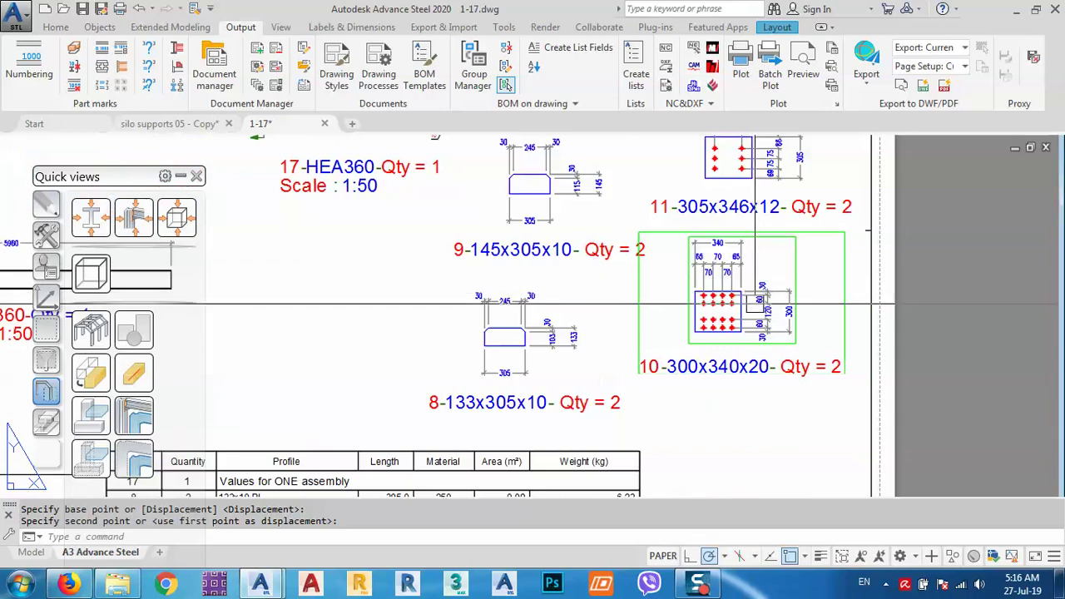
scroll(708, 266, down, 2)
scroll(691, 268, up, 3)
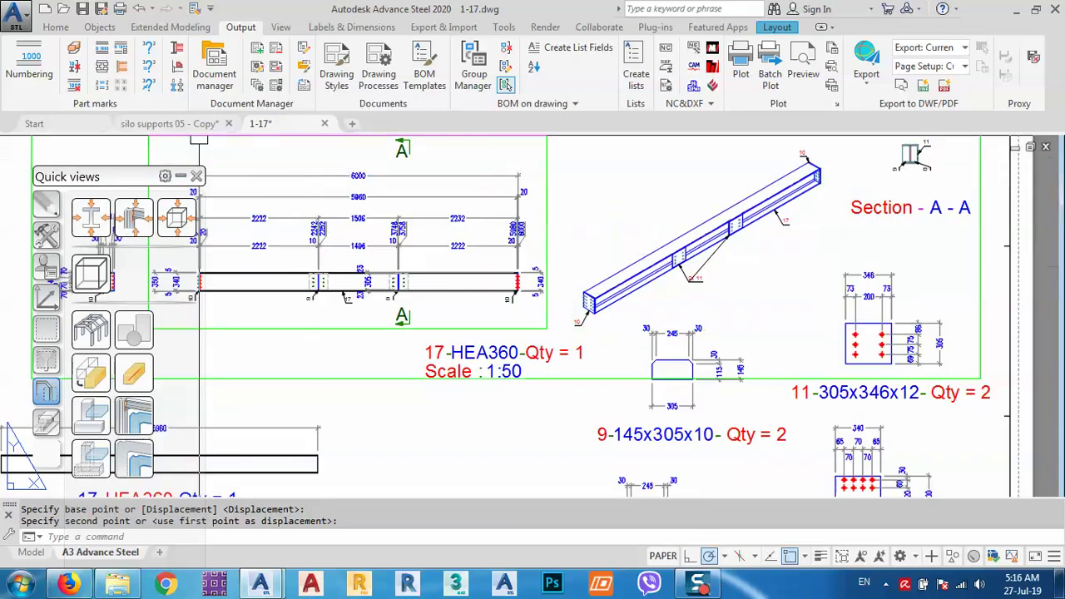
click(178, 125)
scroll(642, 295, down, 3)
scroll(642, 295, down, 2)
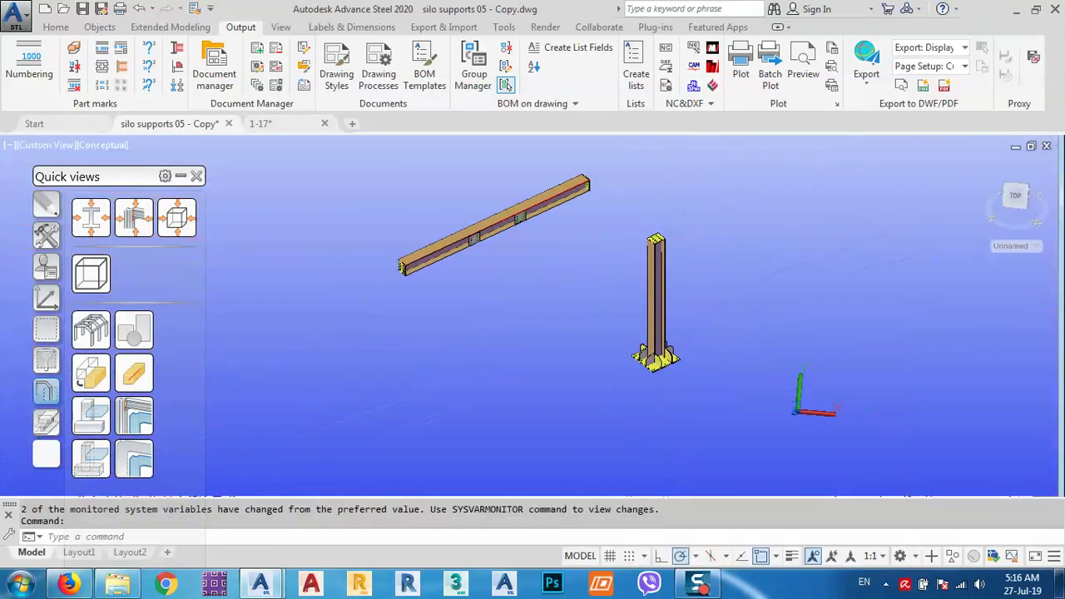
right_click(543, 296)
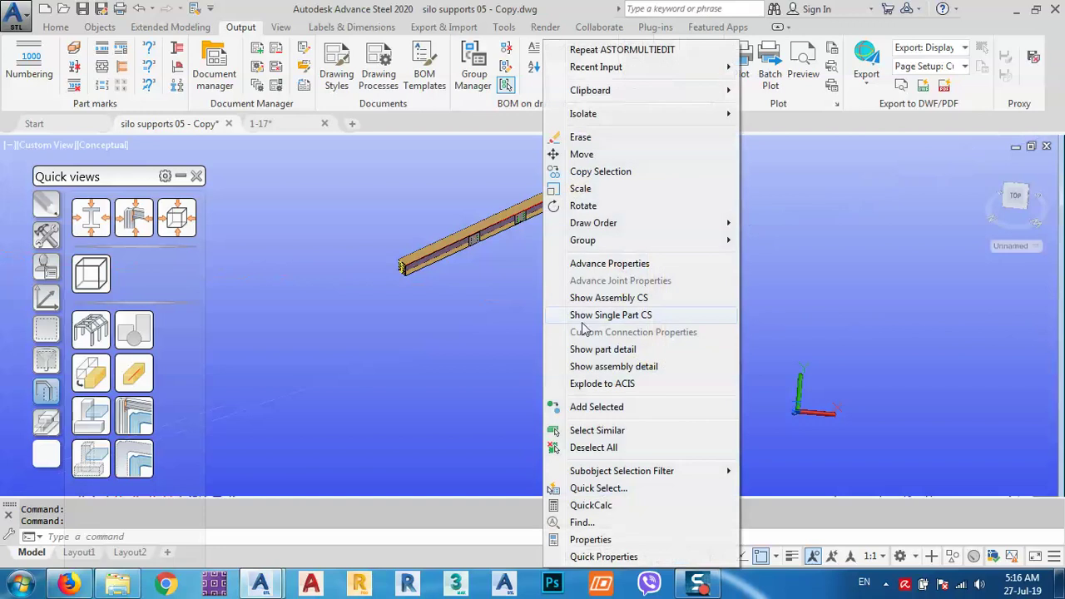
click(583, 368)
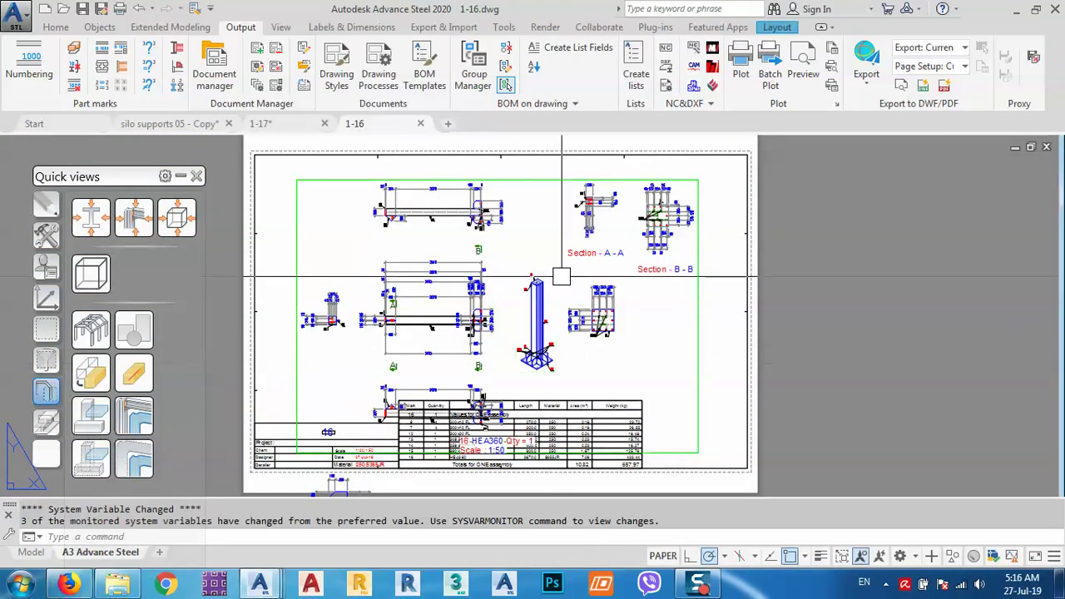
scroll(530, 307, up, 4)
scroll(557, 211, down, 2)
scroll(532, 250, down, 1)
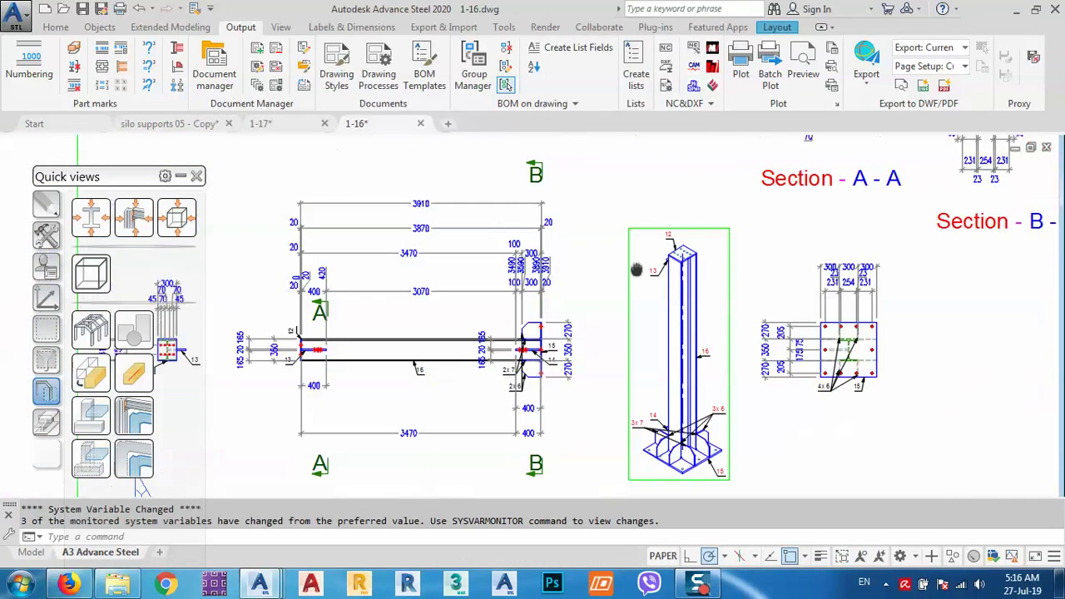
scroll(494, 262, up, 1)
mouse_move(470, 296)
middle_down()
mouse_move(567, 311)
mouse_move(550, 226)
middle_up()
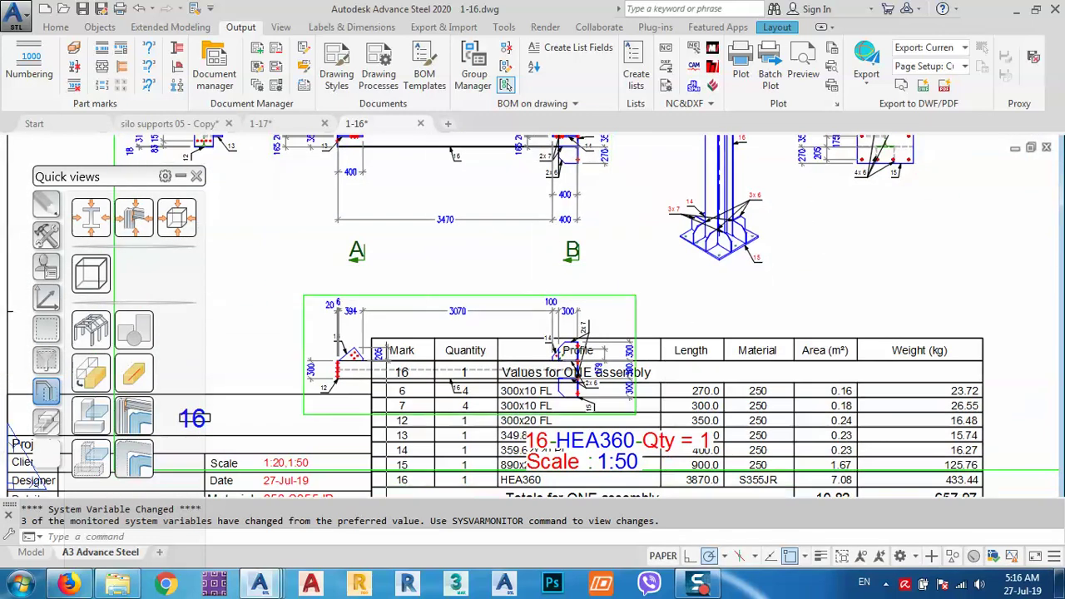
scroll(304, 378, up, 2)
scroll(500, 400, down, 4)
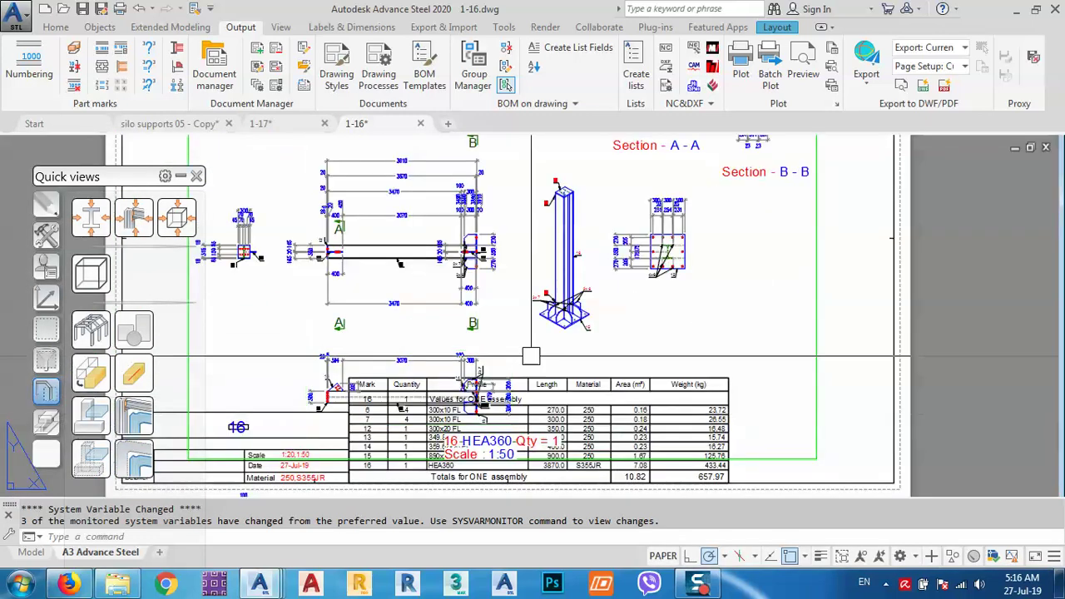
scroll(563, 450, up, 2)
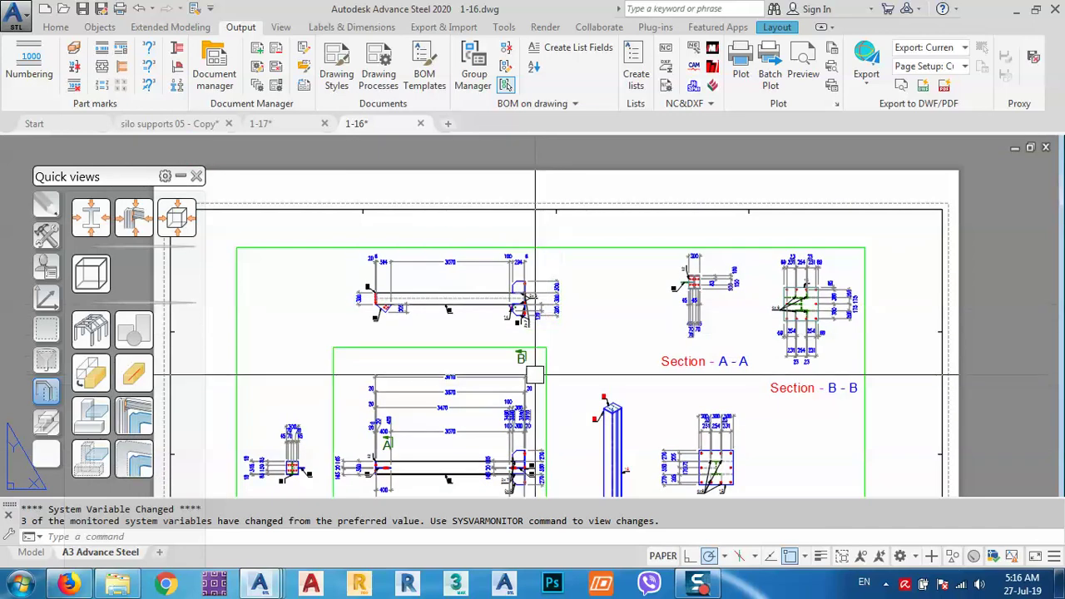
Erase the surplus overall dimension above the middle beam detail.
middle_drag(498, 285, 520, 303)
scroll(519, 303, up, 4)
mouse_move(457, 361)
middle_down()
mouse_move(546, 319)
mouse_move(540, 287)
middle_up()
click(546, 273)
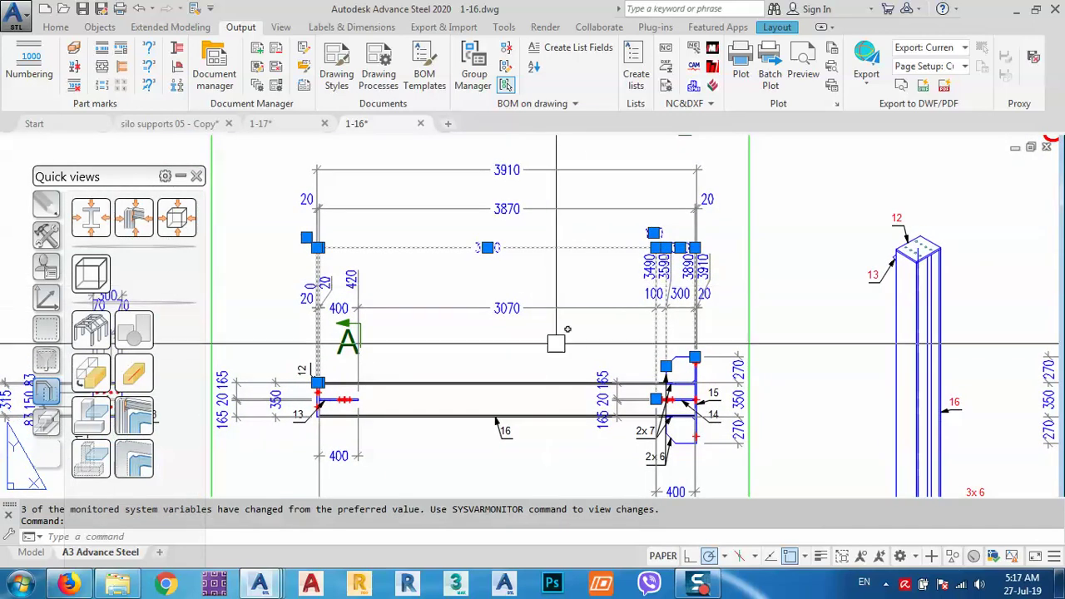
middle_drag(575, 318, 575, 371)
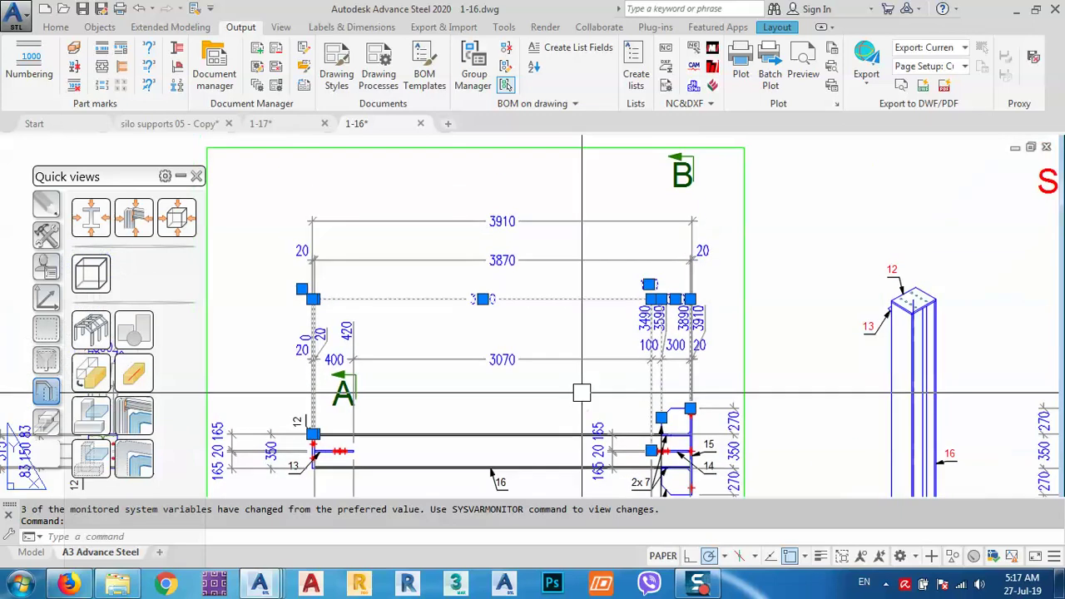
text(e)
key(Return)
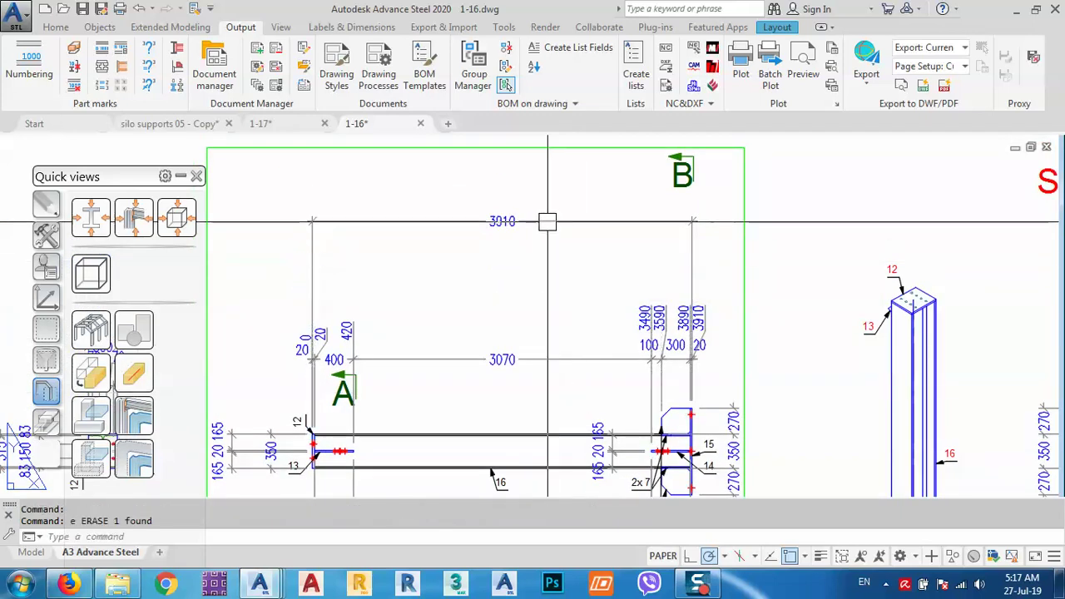
Stretch the 3910 dimension line down below the beam.
click(546, 222)
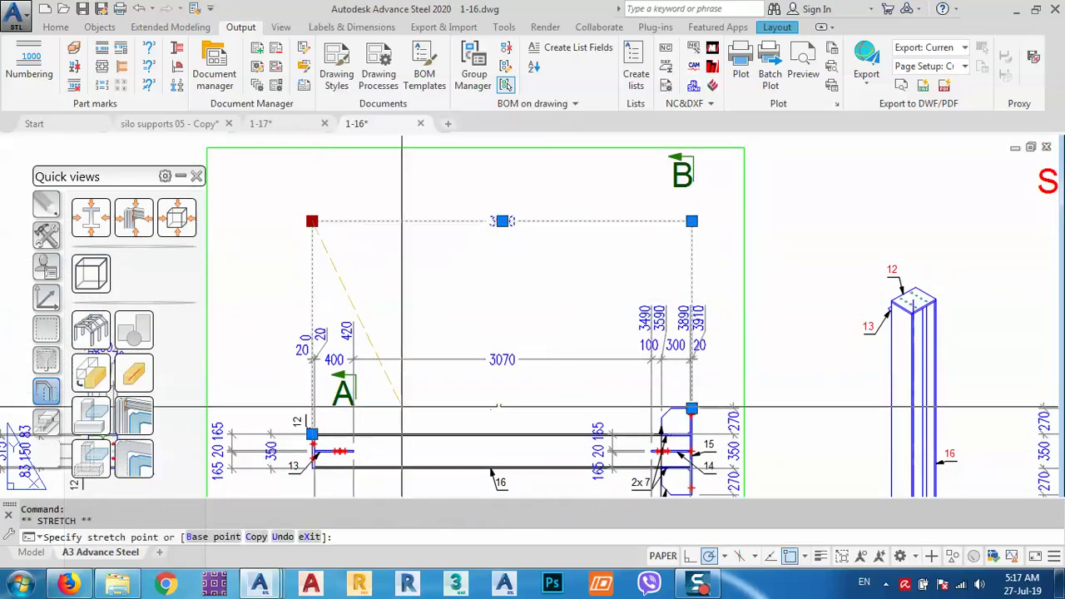
click(404, 409)
scroll(547, 337, down, 4)
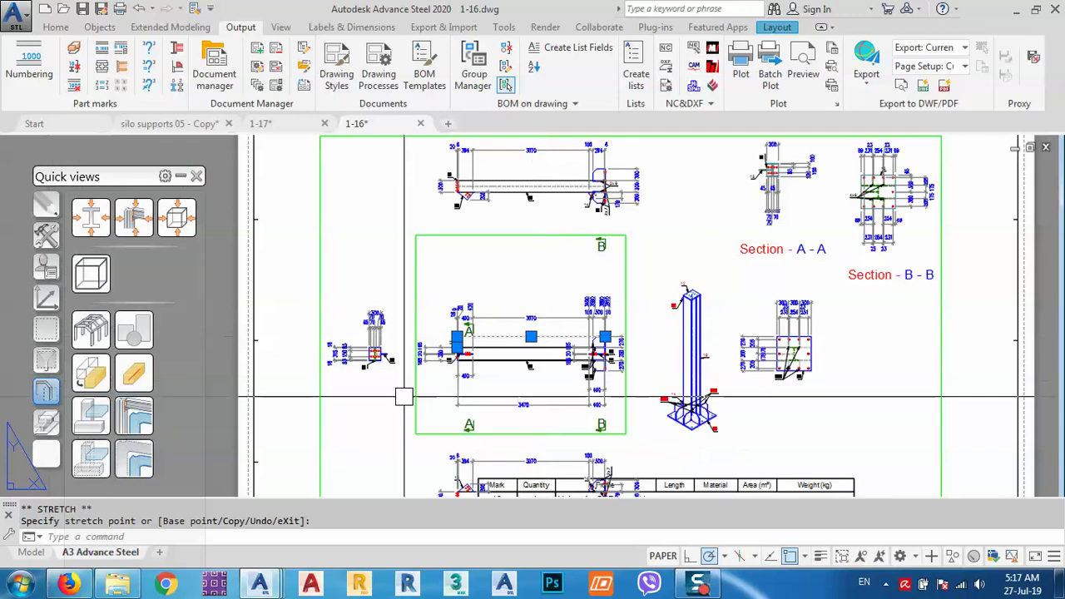
scroll(590, 230, up, 4)
scroll(632, 200, up, 1)
Move the section B label down to a lower position.
click(637, 200)
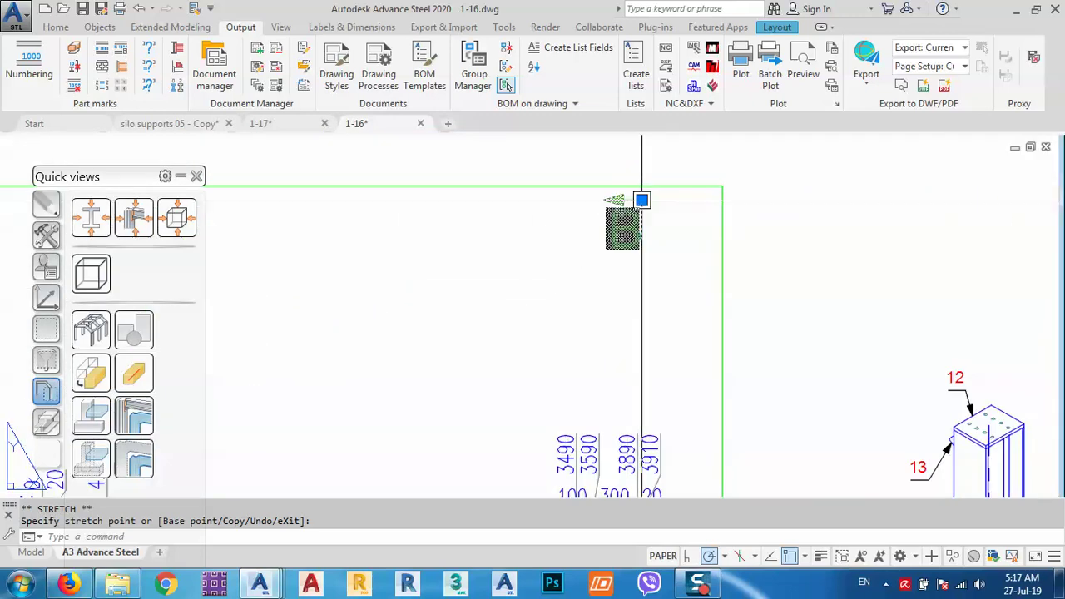
text(m)
key(Return)
click(464, 222)
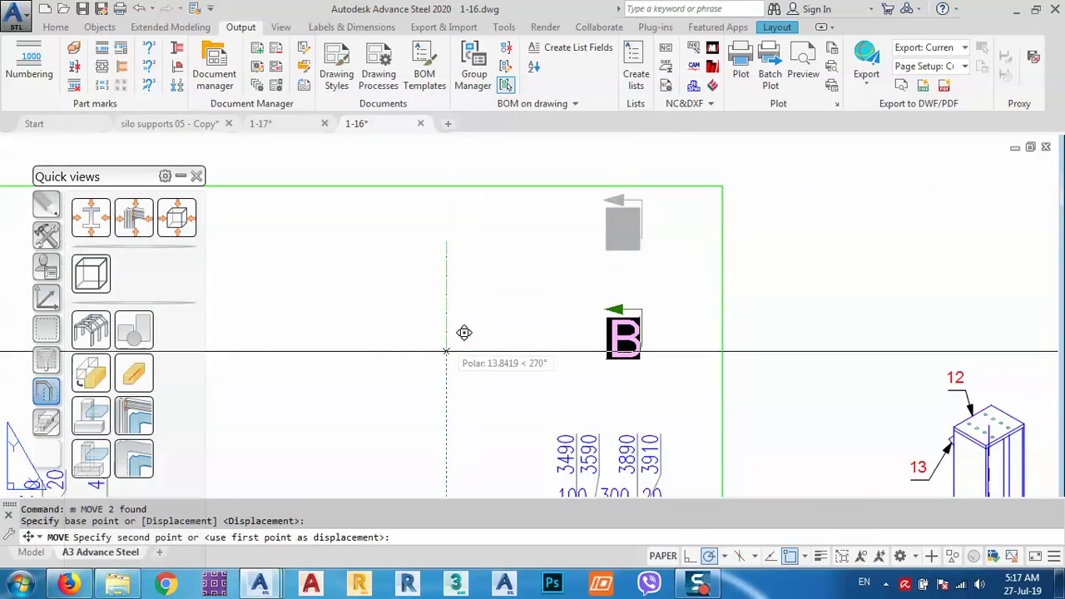
click(446, 412)
scroll(736, 362, down, 2)
scroll(736, 362, down, 2)
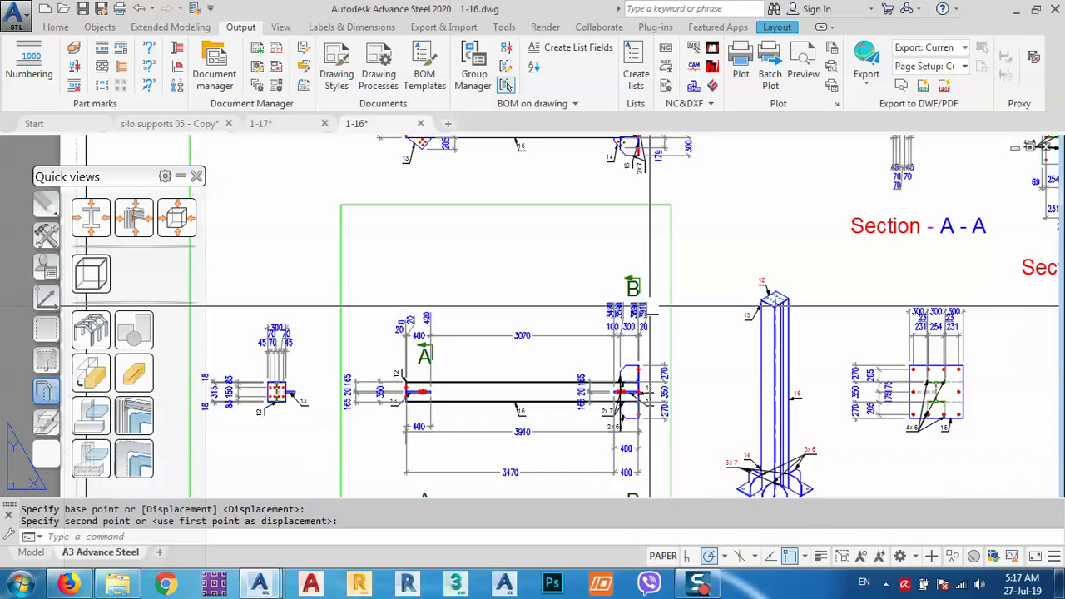
scroll(737, 362, down, 2)
scroll(761, 209, up, 2)
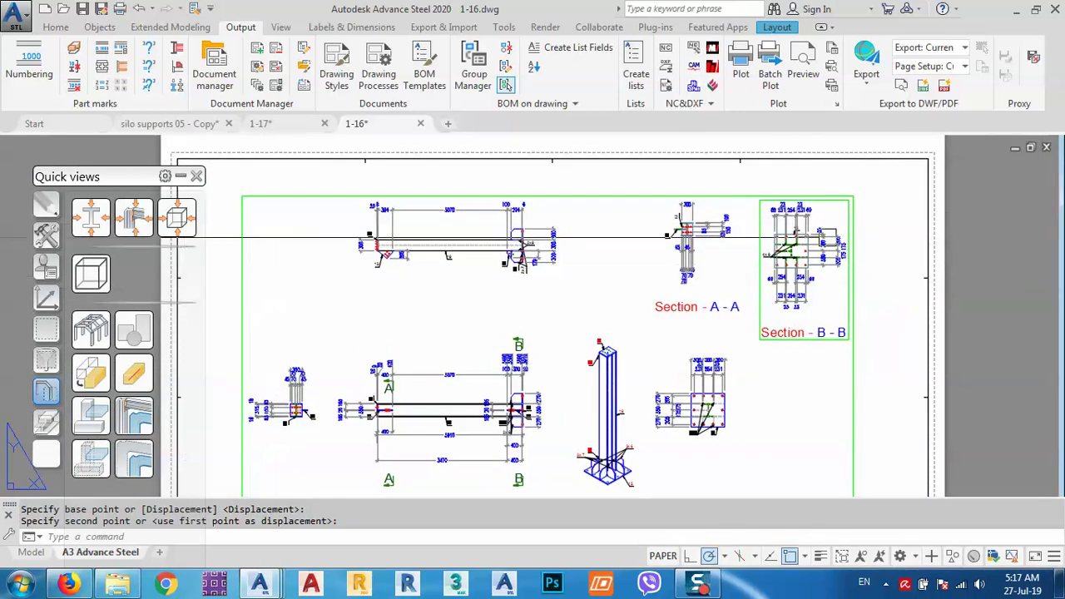
scroll(791, 217, up, 2)
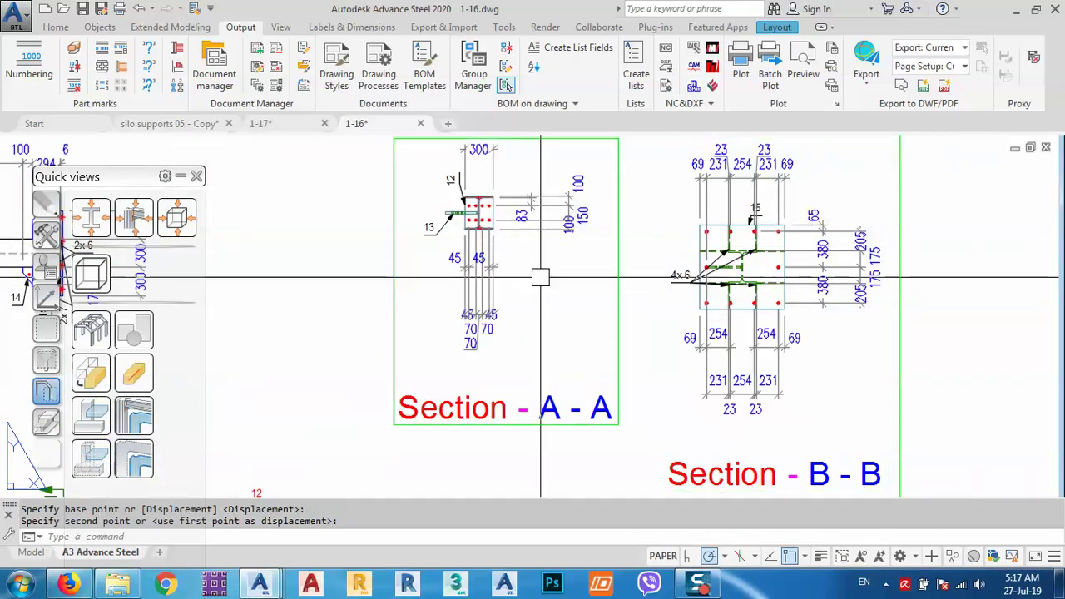
middle_drag(532, 278, 563, 226)
scroll(563, 226, down, 3)
scroll(350, 267, up, 2)
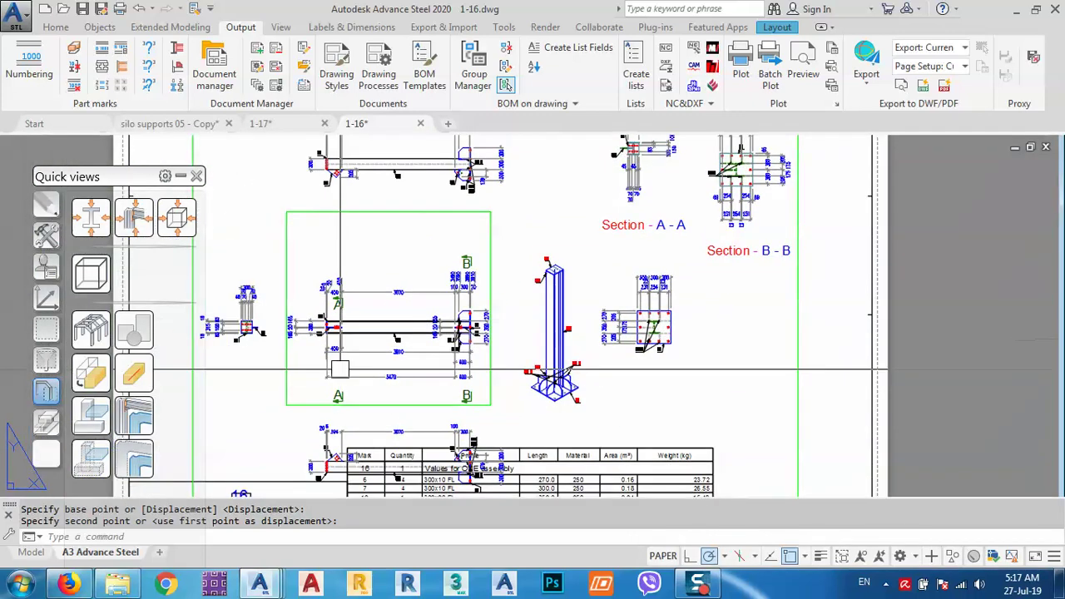
scroll(350, 266, up, 2)
middle_drag(589, 361, 594, 427)
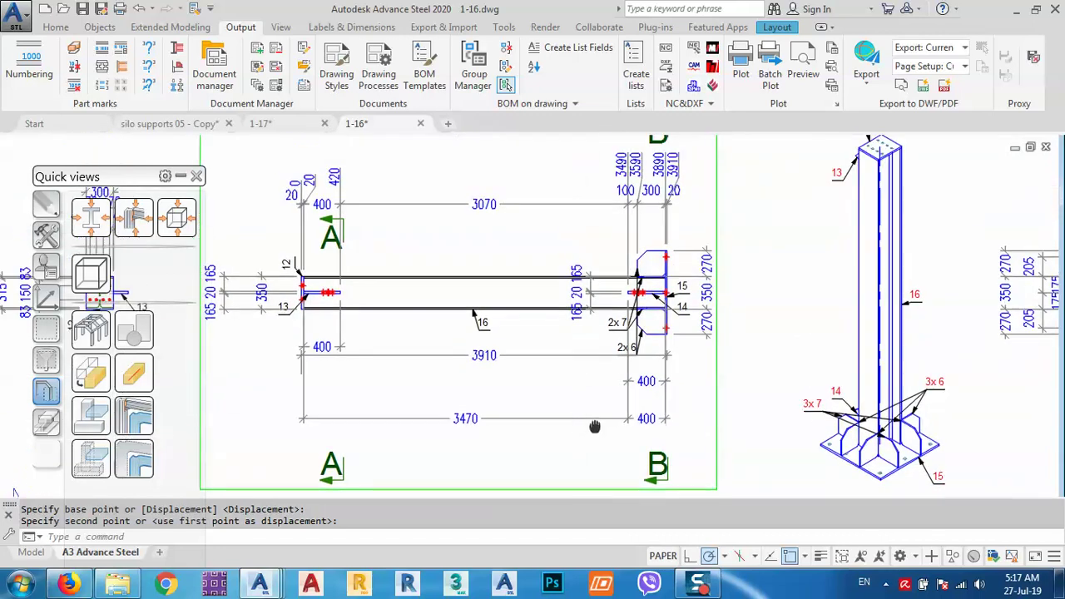
scroll(643, 383, up, 4)
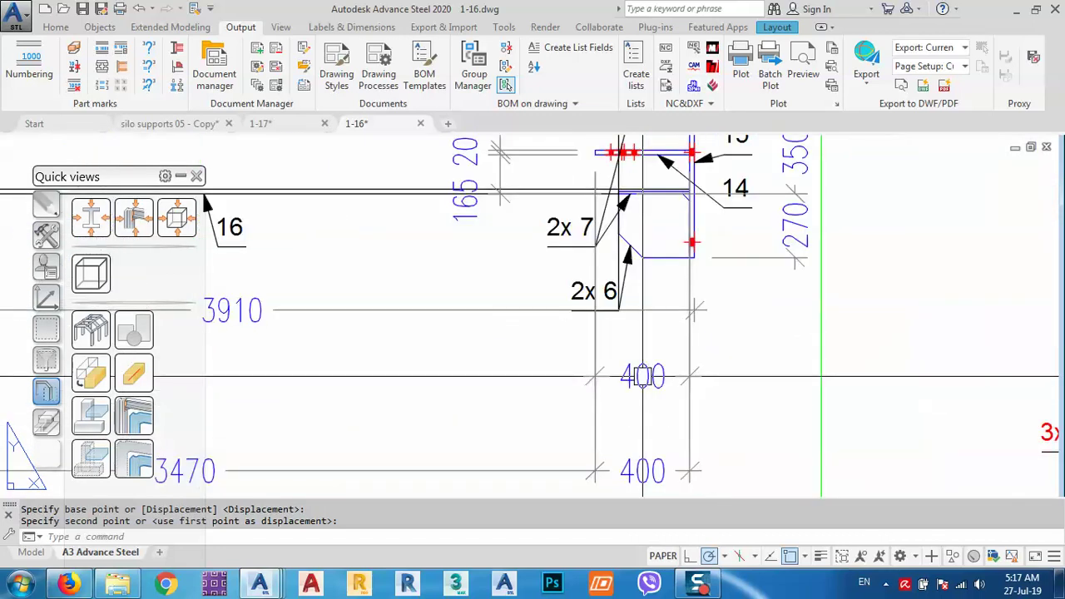
click(653, 376)
key(Escape)
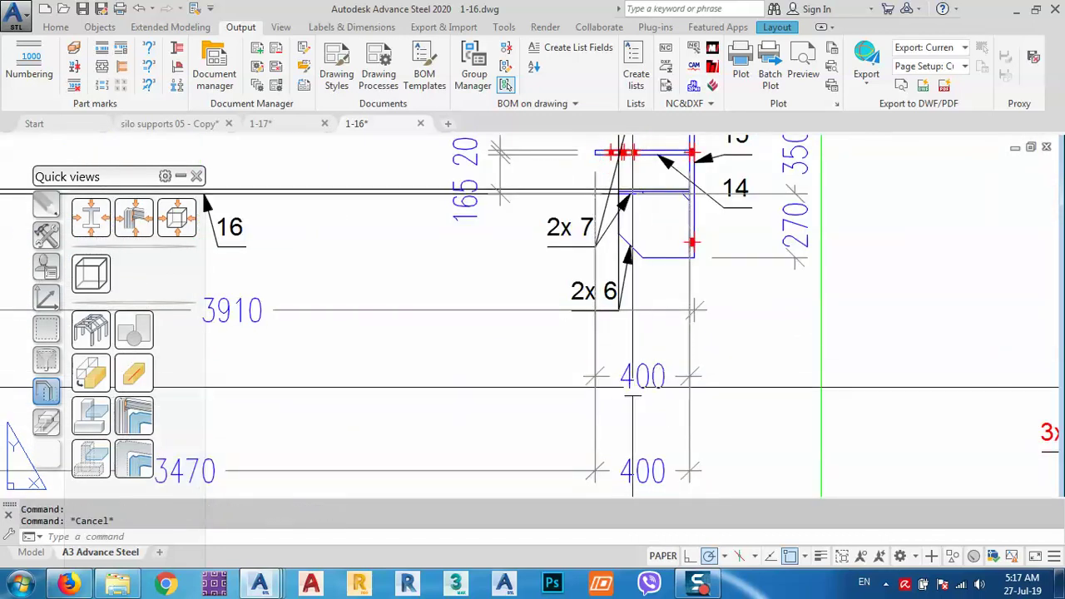
scroll(630, 397, down, 4)
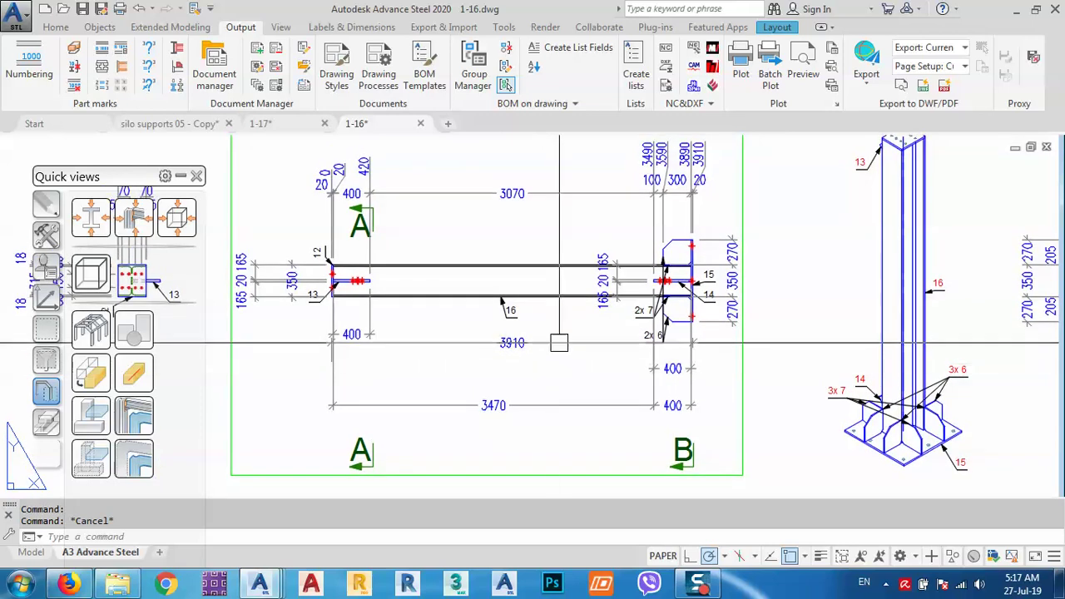
scroll(559, 343, down, 4)
middle_drag(560, 343, 507, 273)
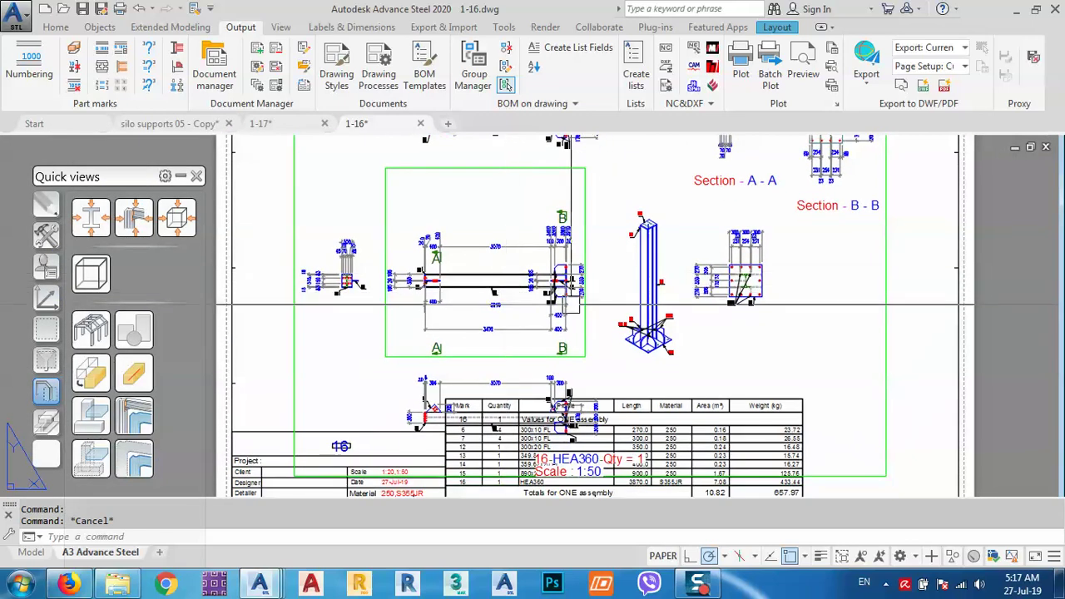
scroll(570, 305, up, 1)
scroll(524, 316, up, 3)
scroll(526, 316, up, 2)
scroll(531, 319, down, 3)
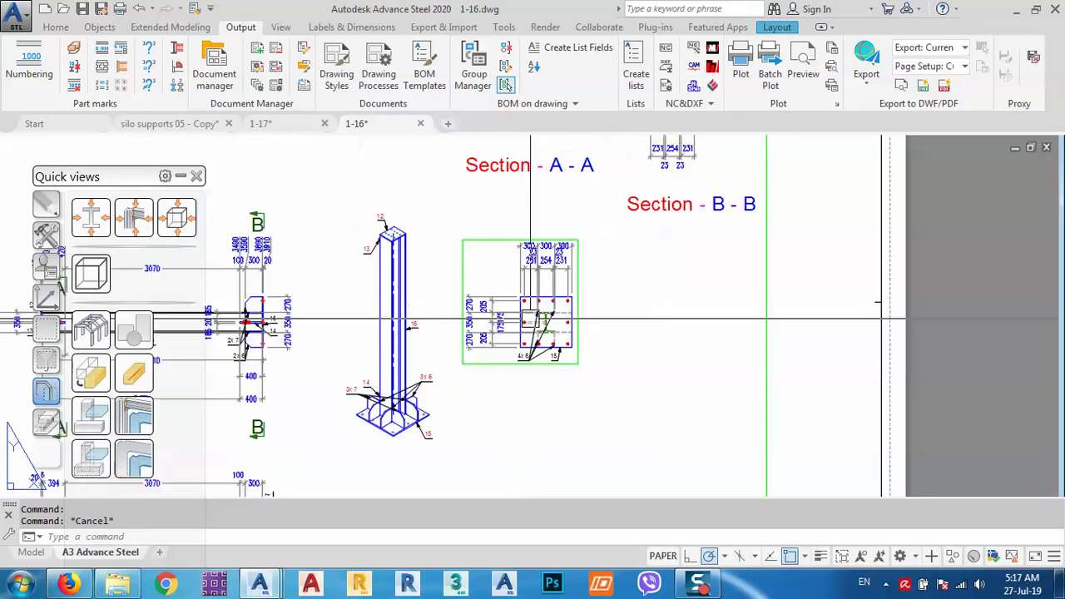
scroll(531, 319, down, 3)
mouse_move(523, 343)
middle_down()
mouse_move(536, 298)
mouse_move(499, 364)
middle_up()
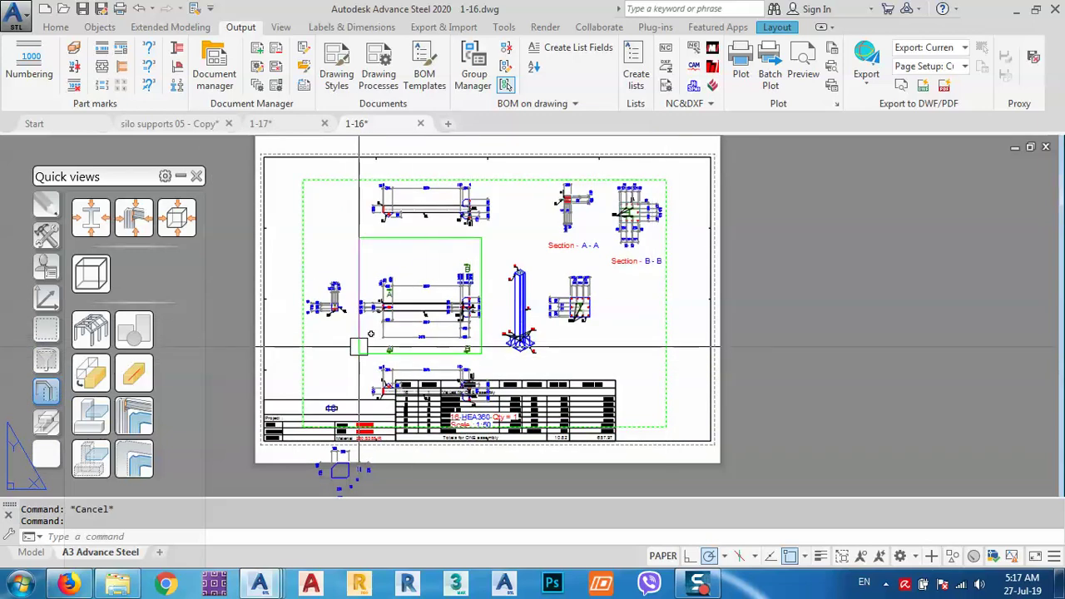
Shift the selected views slightly higher on the A3 sheet.
text(m)
key(Return)
click(337, 368)
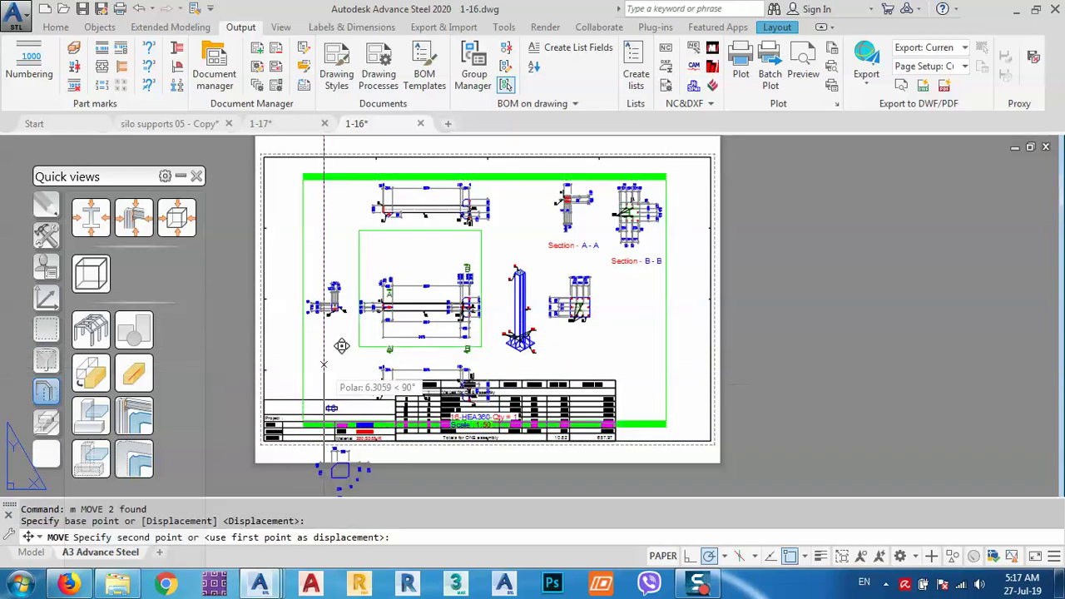
click(337, 337)
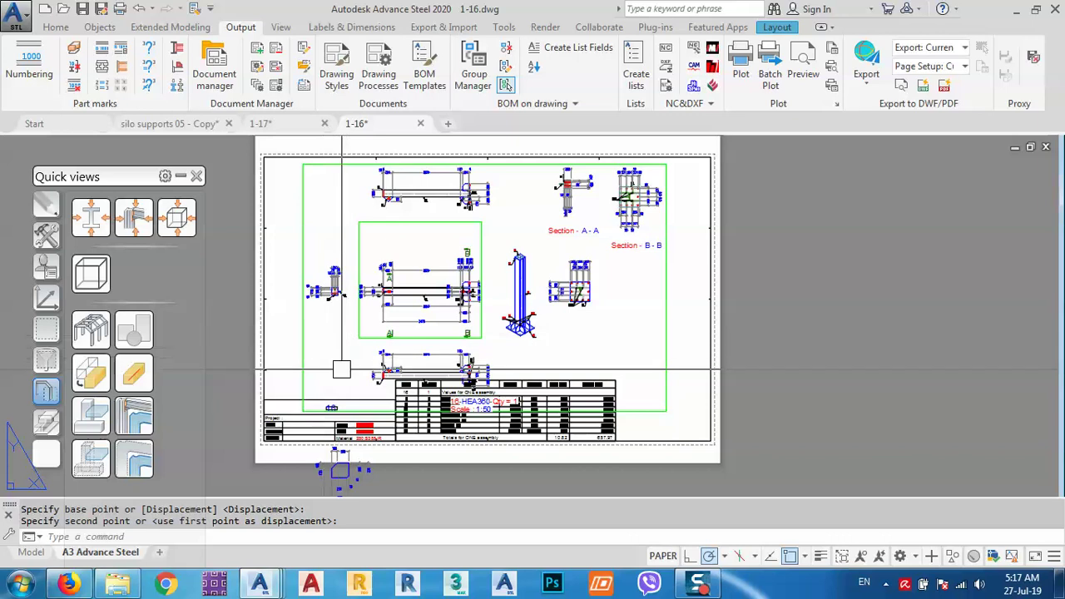
middle_drag(304, 351, 373, 432)
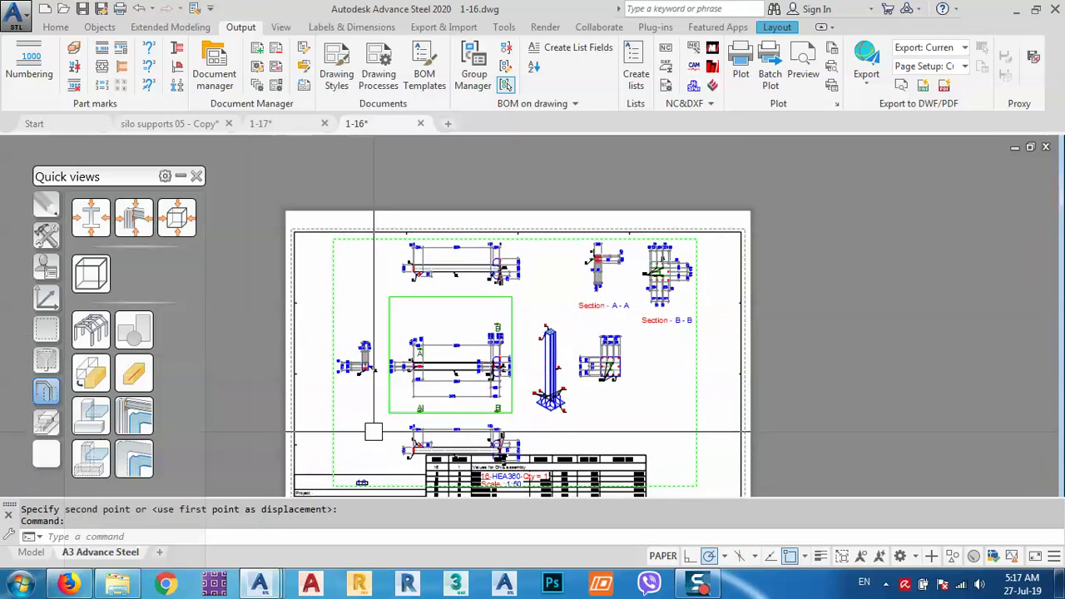
Reposition a lower viewport toward the title block area.
text(m)
key(Return)
click(387, 442)
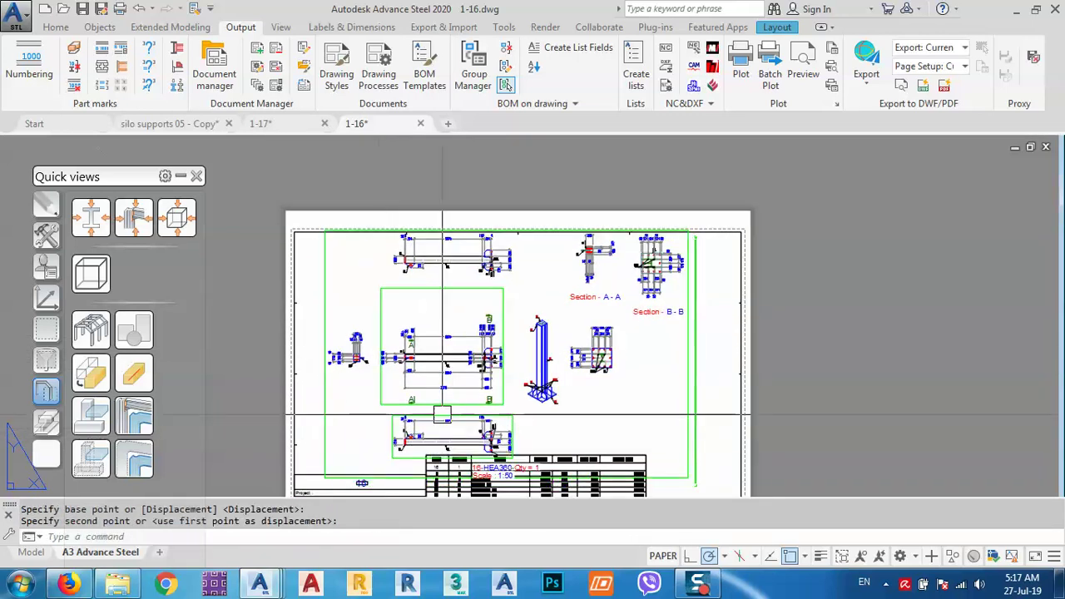
middle_drag(464, 433, 448, 395)
scroll(500, 403, up, 3)
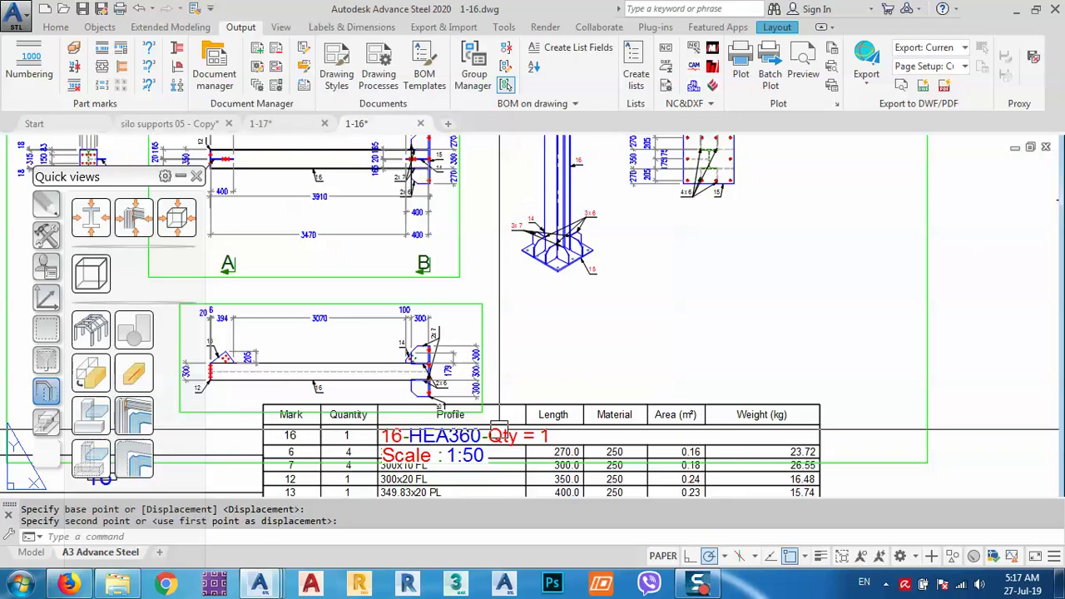
click(466, 407)
Move the assembly title text down to its new position on the sheet.
text(m)
key(Return)
click(464, 406)
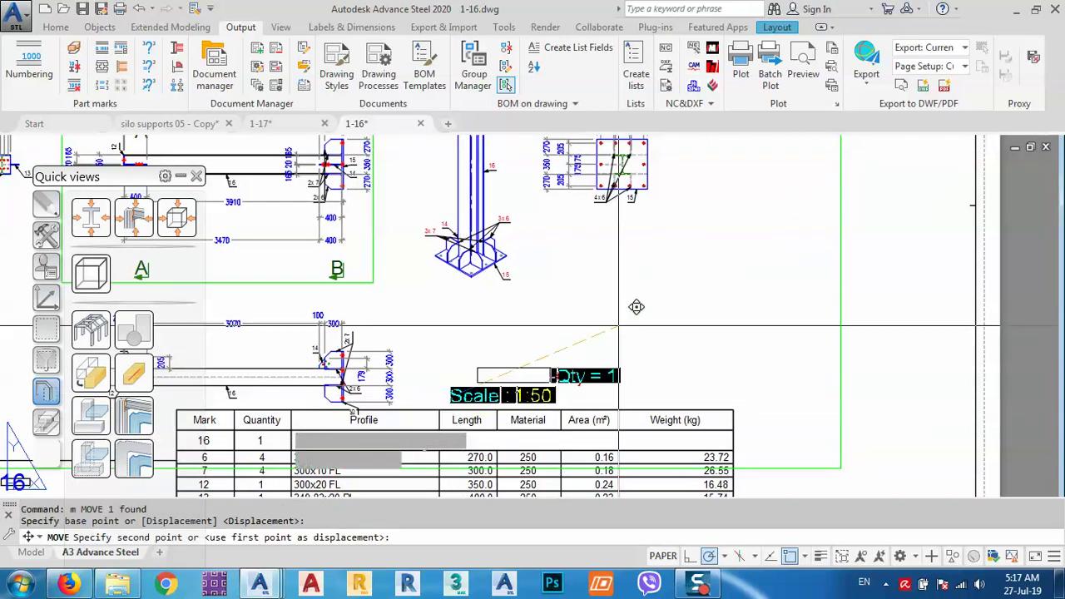
scroll(624, 316, down, 1)
scroll(466, 323, up, 1)
mouse_move(466, 323)
middle_down()
mouse_move(444, 461)
mouse_move(424, 426)
middle_up()
click(441, 446)
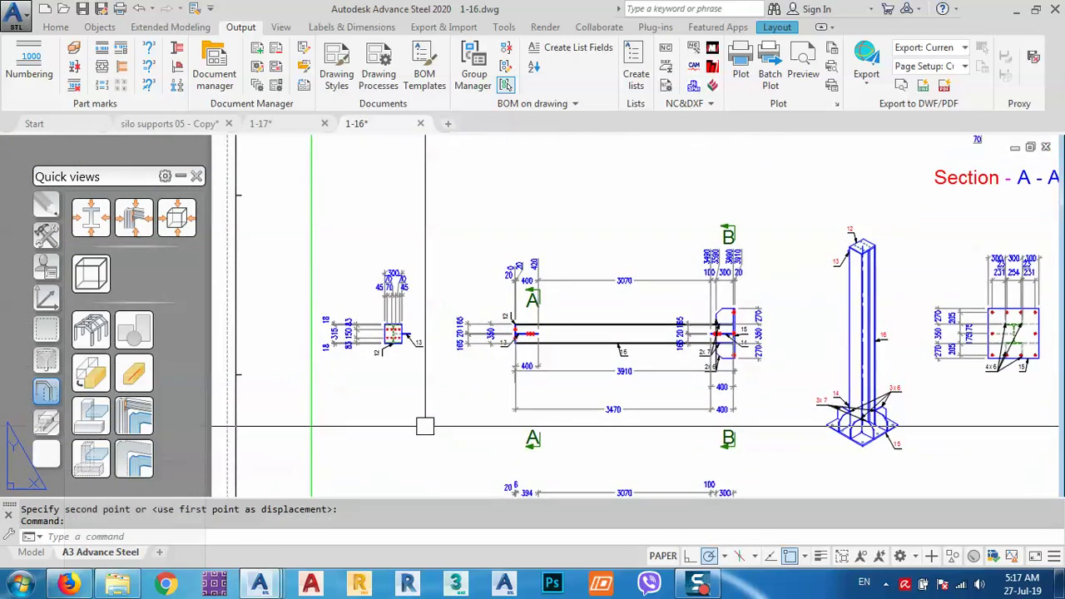
Move another view higher up on the sheet.
text(m)
key(Return)
click(406, 456)
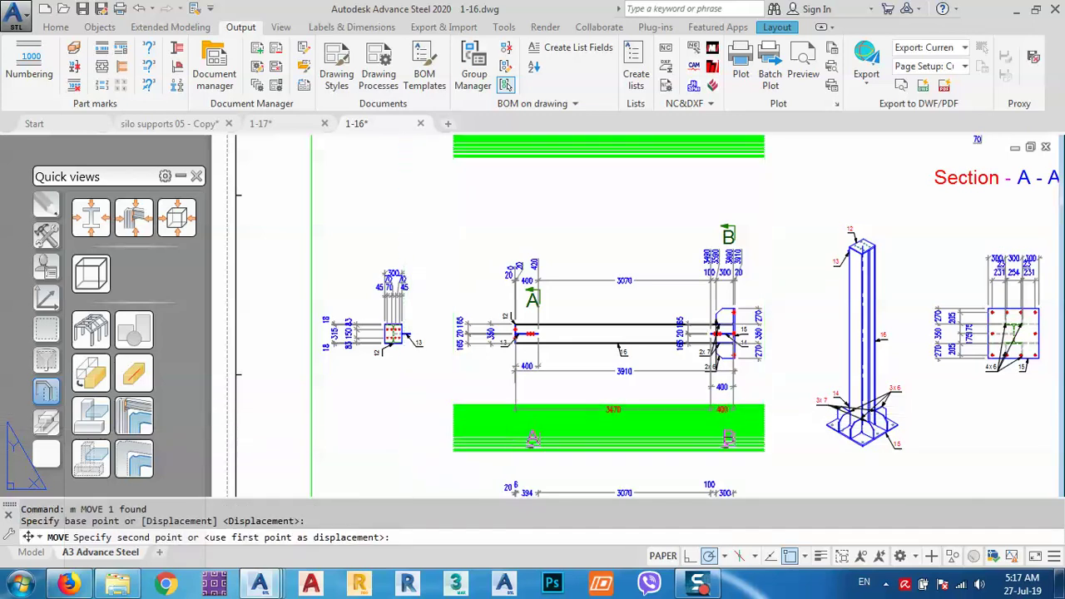
click(404, 406)
click(442, 405)
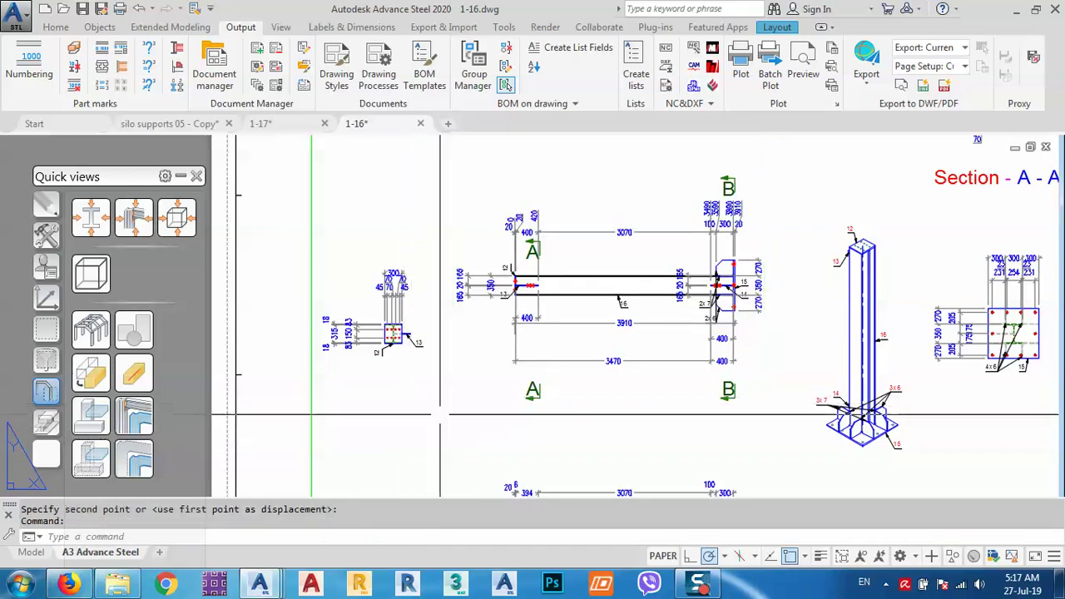
Reposition the next view to a new spot lower on the sheet.
text(m)
key(Return)
click(410, 444)
click(553, 358)
scroll(559, 382, down, 3)
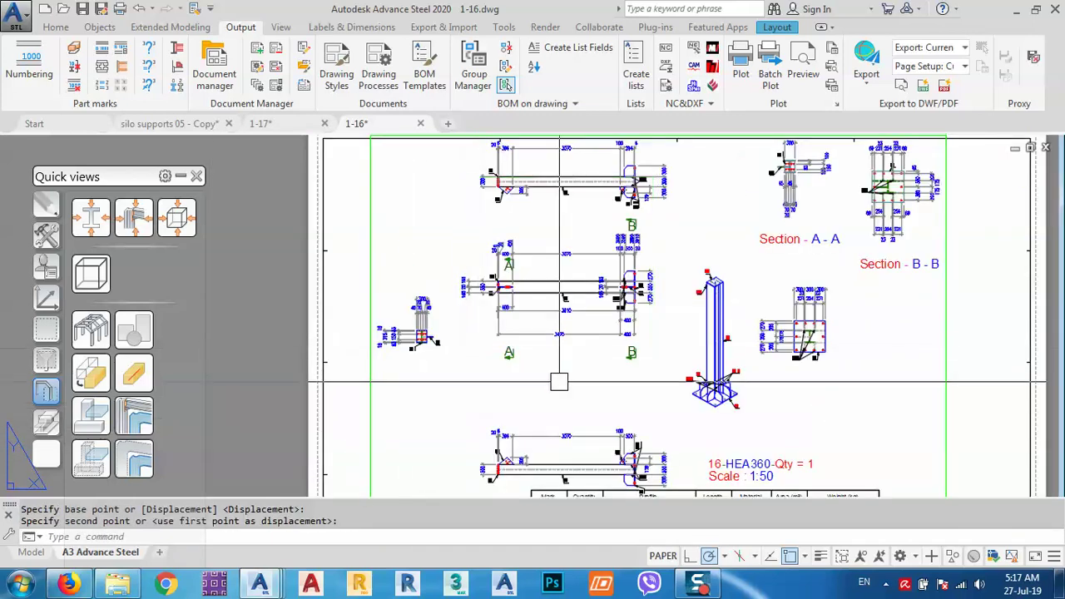
middle_drag(560, 382, 557, 377)
click(462, 426)
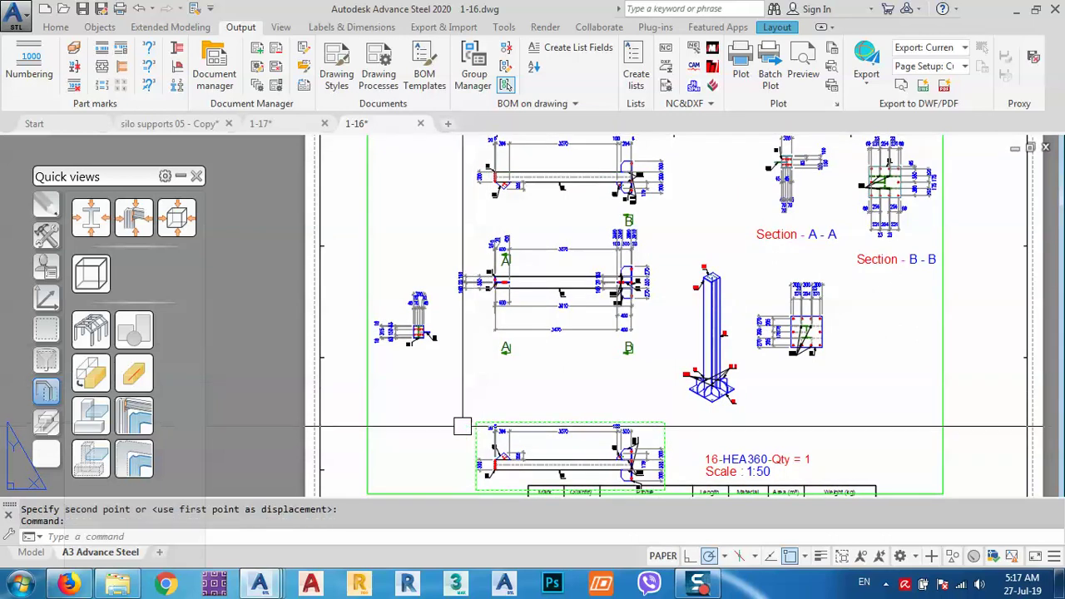
Begin relocating the bottom beam view, panning to its target area.
text(m)
key(Return)
click(425, 449)
click(433, 400)
middle_drag(804, 317, 638, 327)
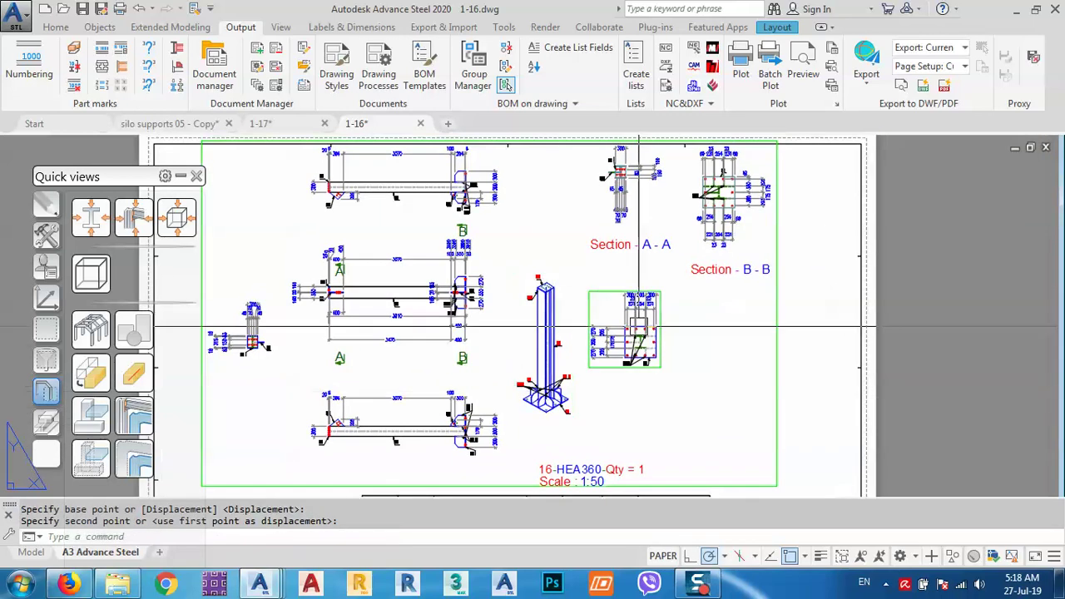
scroll(638, 328, down, 5)
Set down the bottom beam view and place plate 6 detail beside Section B-B.
scroll(449, 374, up, 5)
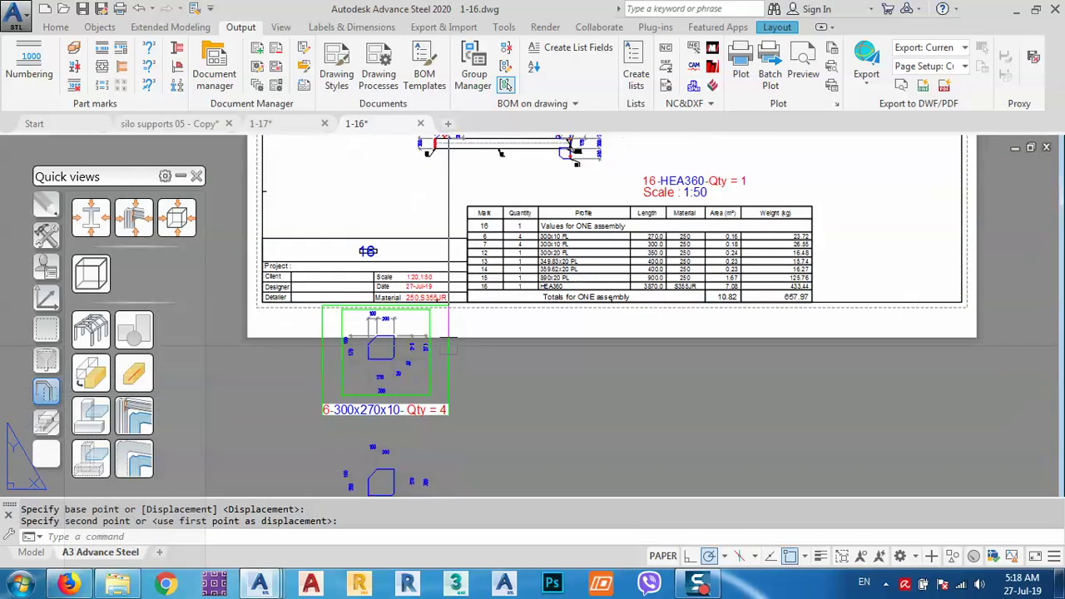
click(449, 342)
scroll(555, 387, down, 5)
text(m)
key(Return)
click(499, 441)
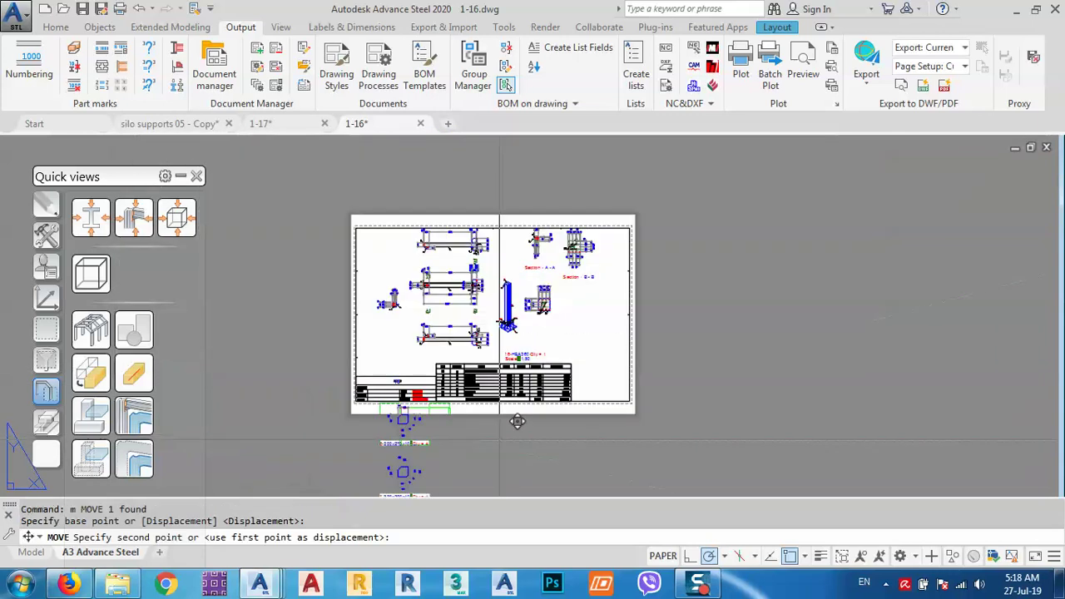
scroll(677, 328, up, 4)
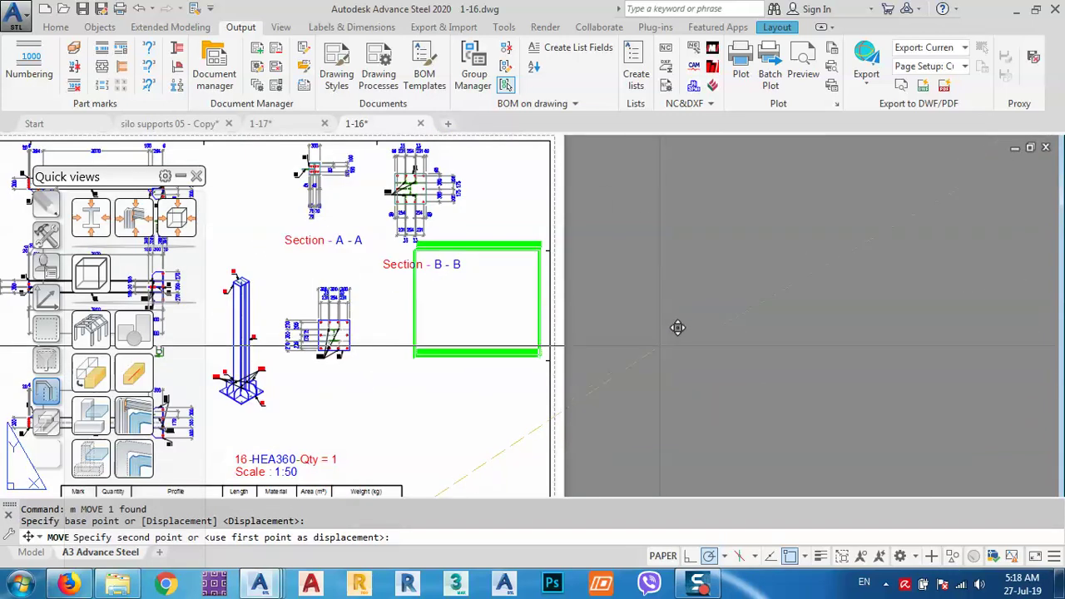
click(686, 360)
Window-select the remaining plate detail drawings and move them next to the sheet.
scroll(550, 233, down, 3)
scroll(550, 233, down, 3)
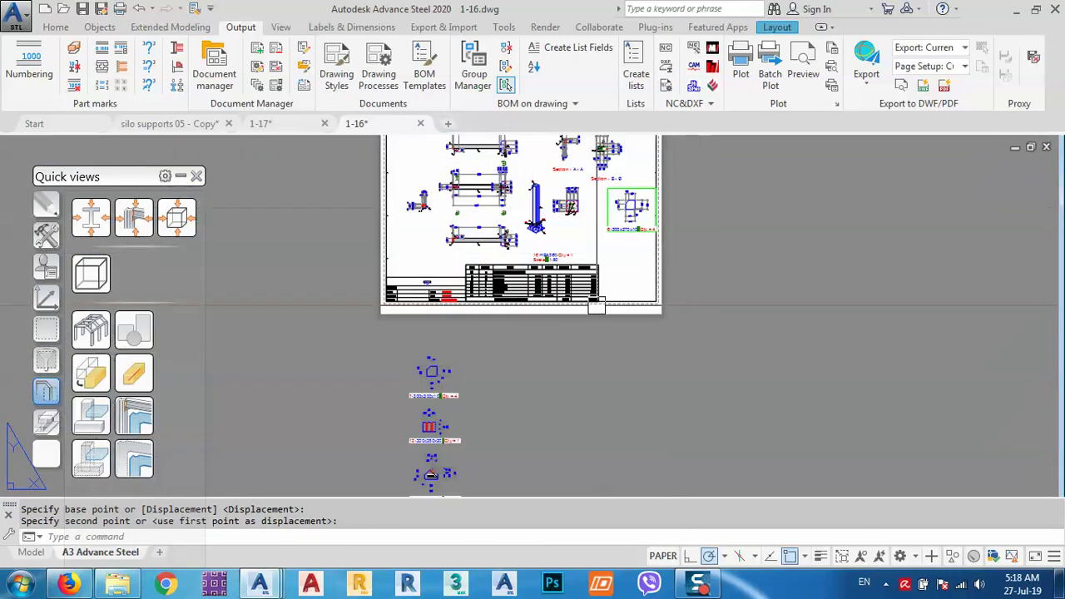
scroll(550, 233, down, 2)
click(546, 463)
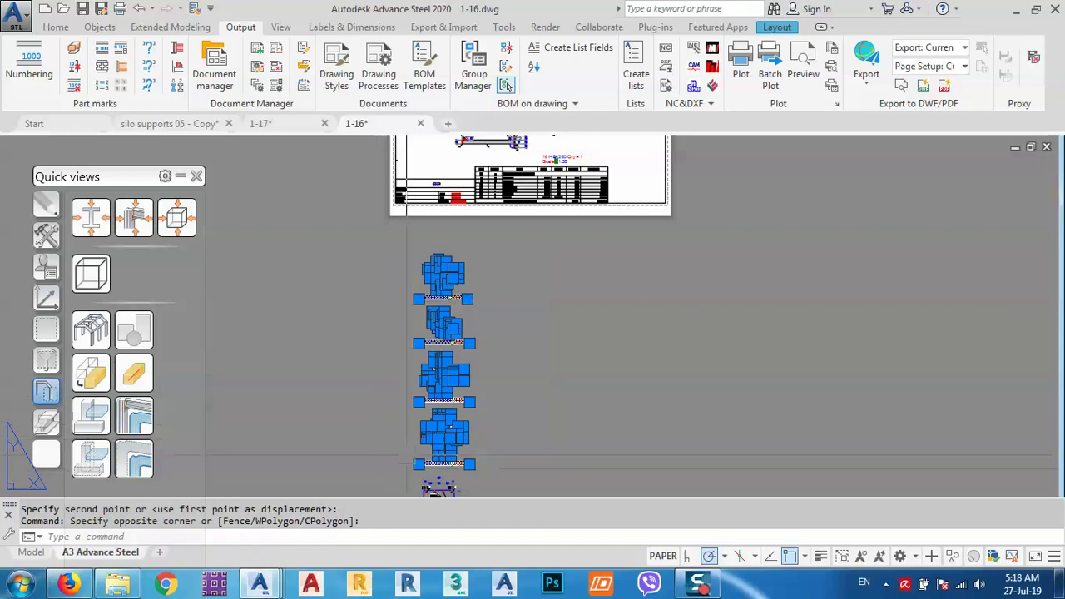
text(m)
key(Return)
click(578, 445)
middle_drag(670, 446, 668, 452)
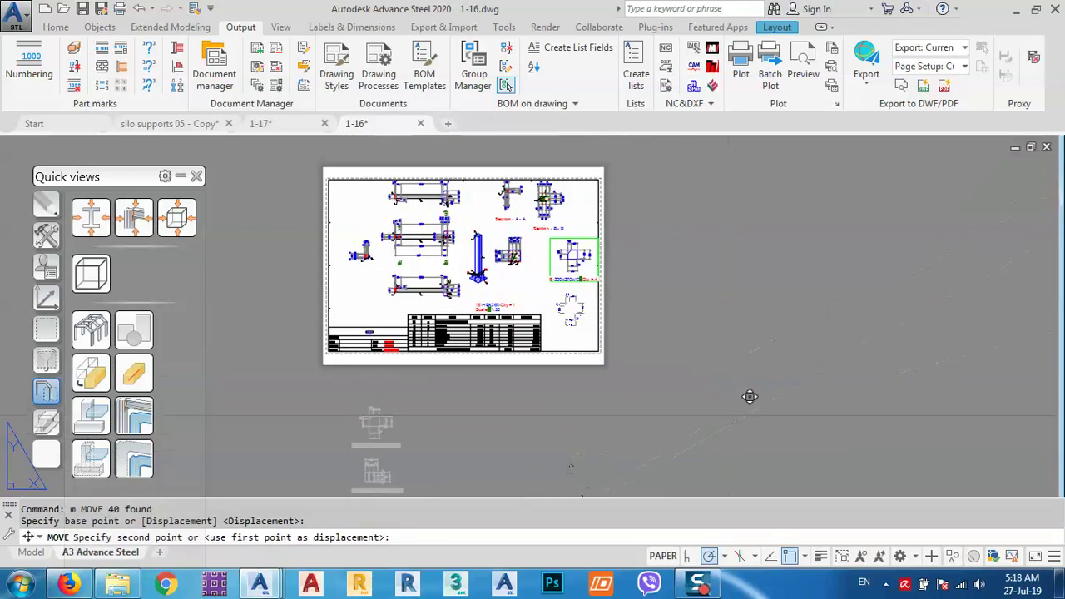
click(556, 345)
scroll(556, 202, up, 3)
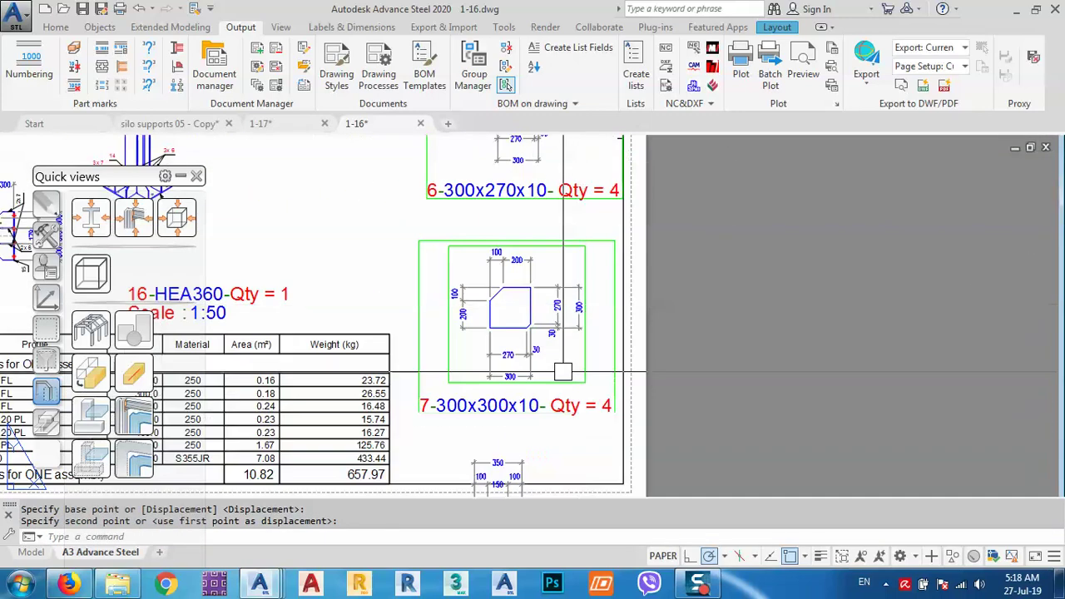
scroll(556, 201, up, 3)
scroll(623, 245, down, 3)
scroll(545, 304, up, 3)
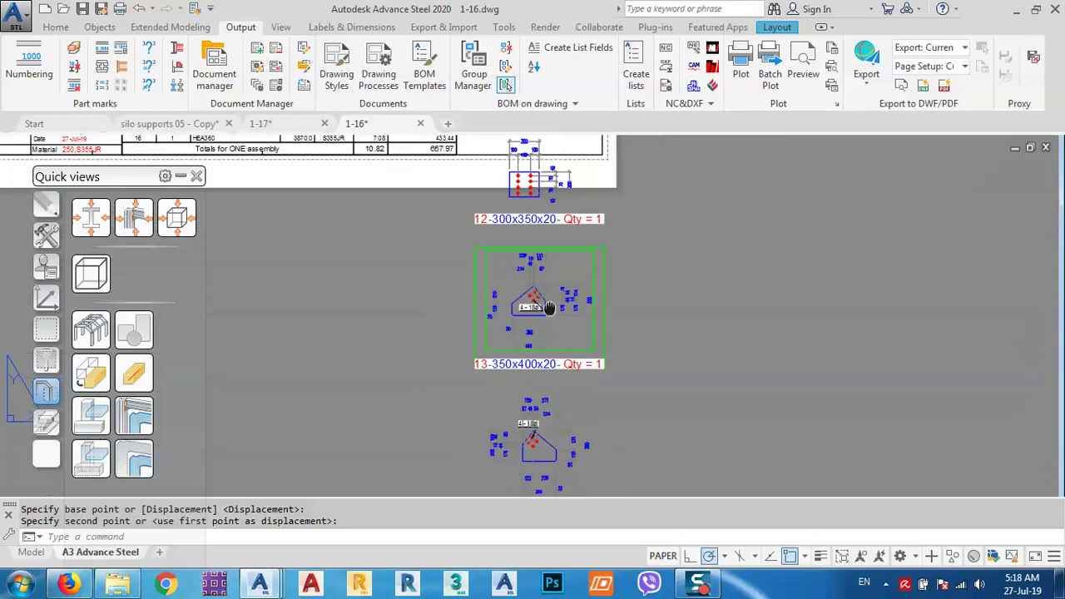
scroll(540, 297, up, 3)
scroll(508, 298, down, 3)
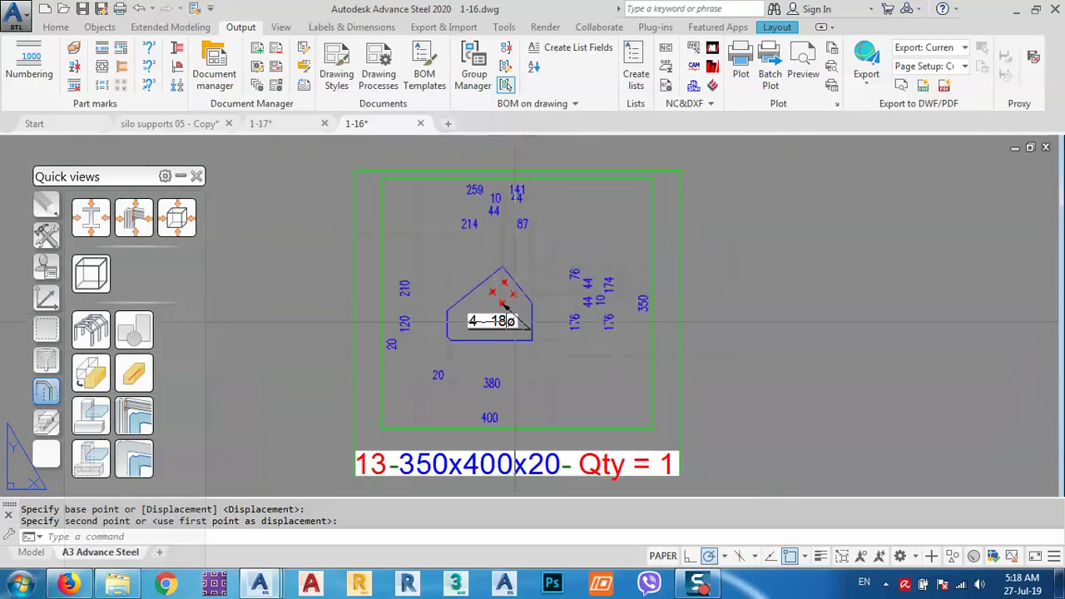
scroll(508, 298, down, 2)
mouse_move(507, 309)
middle_down()
mouse_move(504, 233)
mouse_move(465, 289)
middle_up()
scroll(505, 237, down, 1)
scroll(504, 237, down, 2)
scroll(505, 237, down, 3)
scroll(384, 327, down, 4)
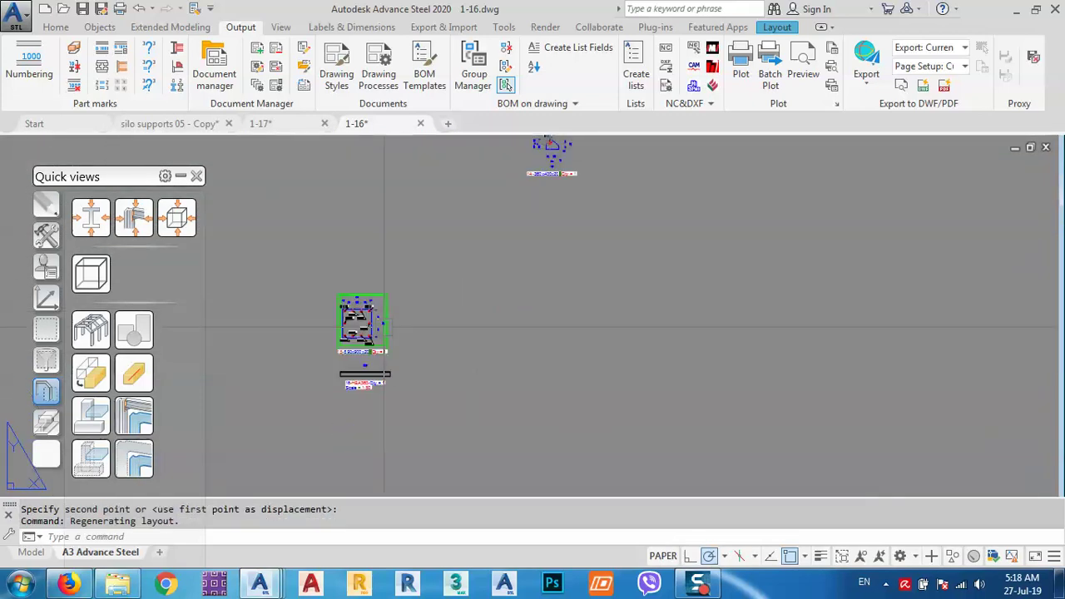
scroll(356, 323, up, 5)
middle_drag(356, 325, 471, 315)
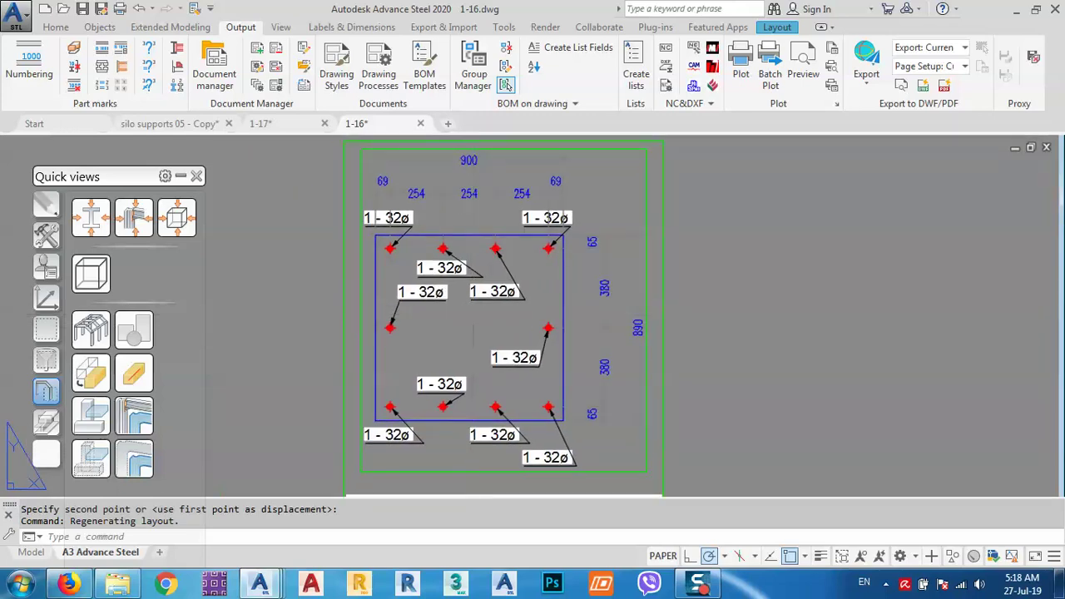
middle_drag(488, 385, 487, 303)
scroll(484, 289, down, 1)
scroll(480, 244, down, 3)
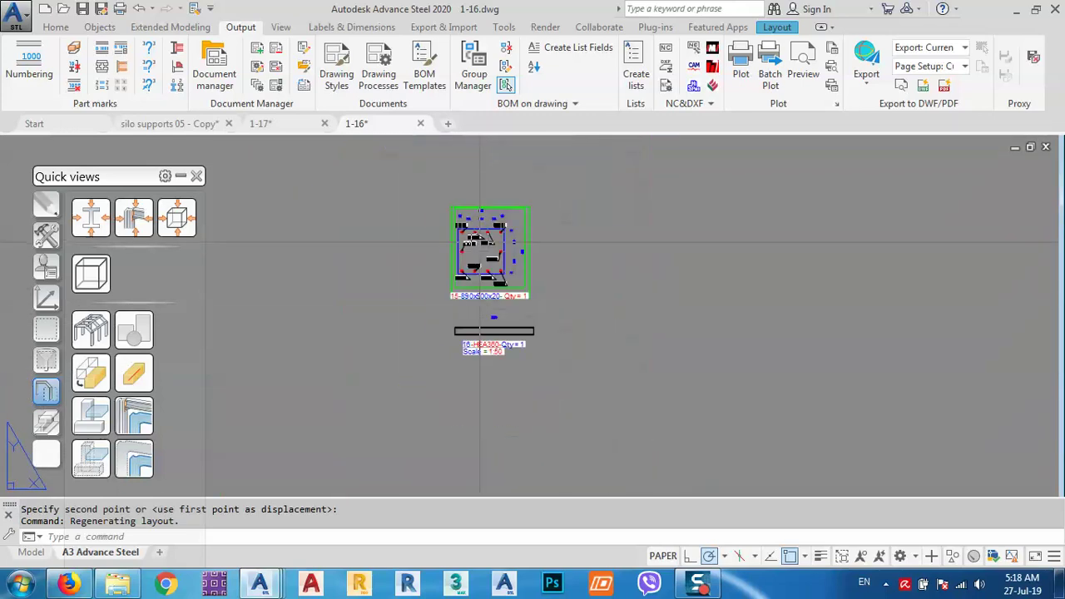
scroll(487, 340, up, 4)
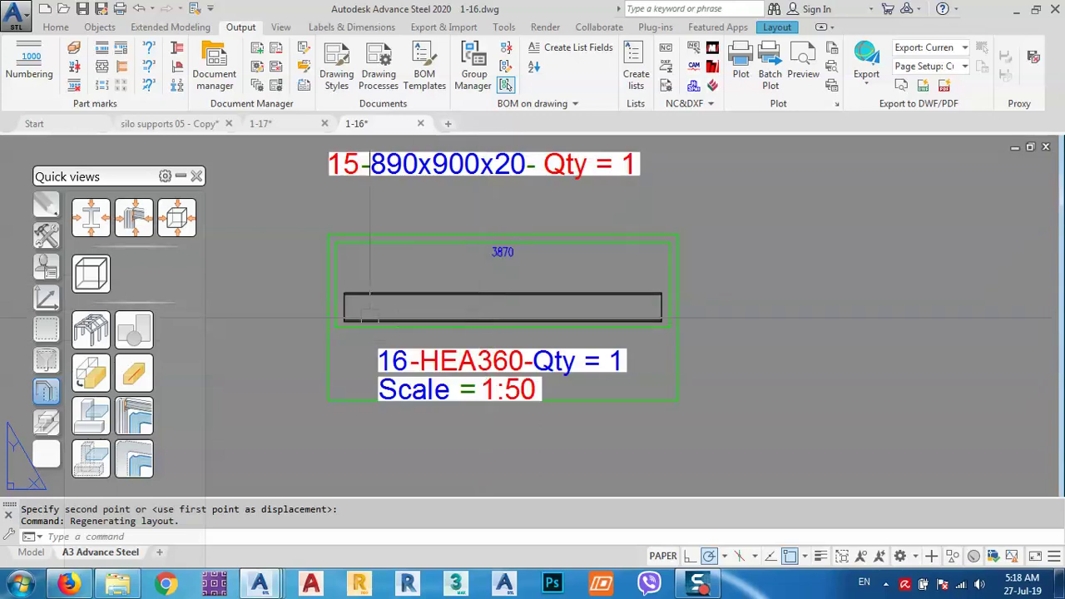
scroll(472, 389, down, 2)
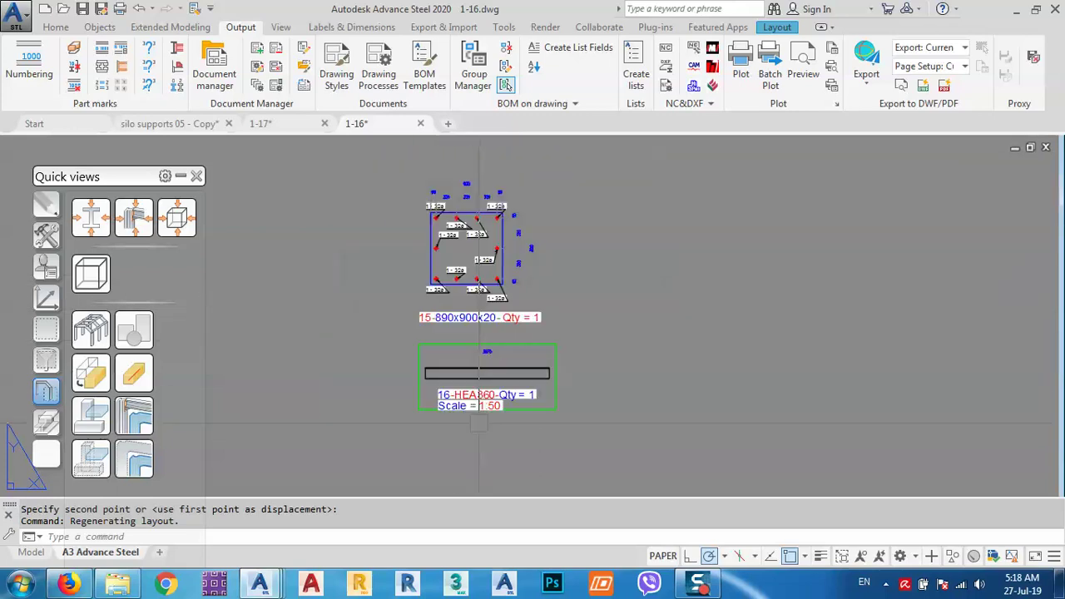
scroll(471, 390, down, 2)
mouse_move(504, 230)
middle_down()
mouse_move(504, 304)
mouse_move(484, 283)
middle_up()
scroll(504, 305, up, 1)
scroll(500, 302, up, 2)
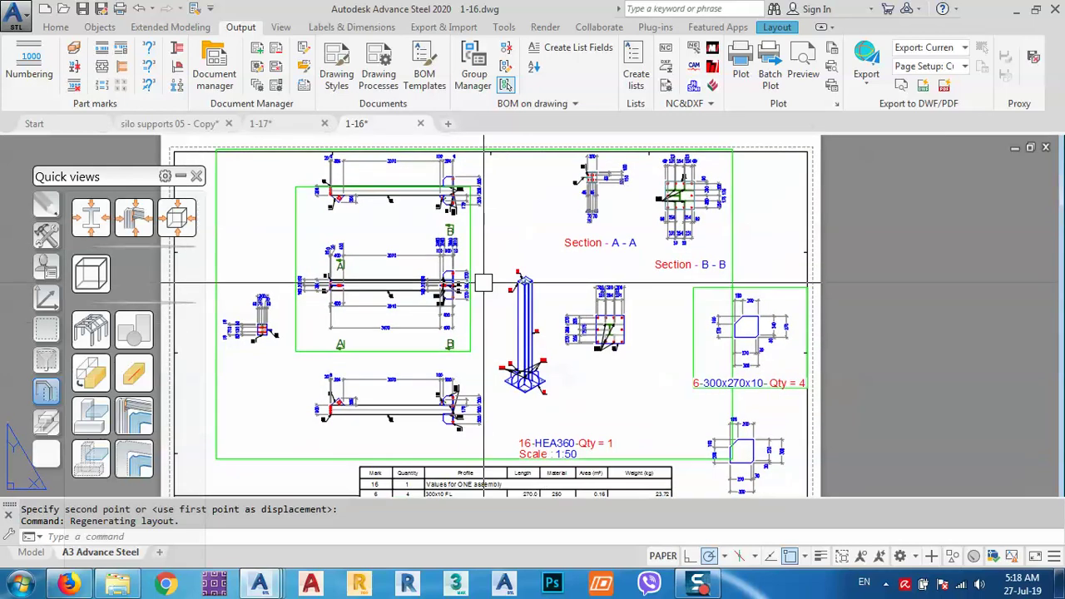
Erase the 45 dimension and leftover dimension lines from Section A-A.
scroll(591, 206, up, 5)
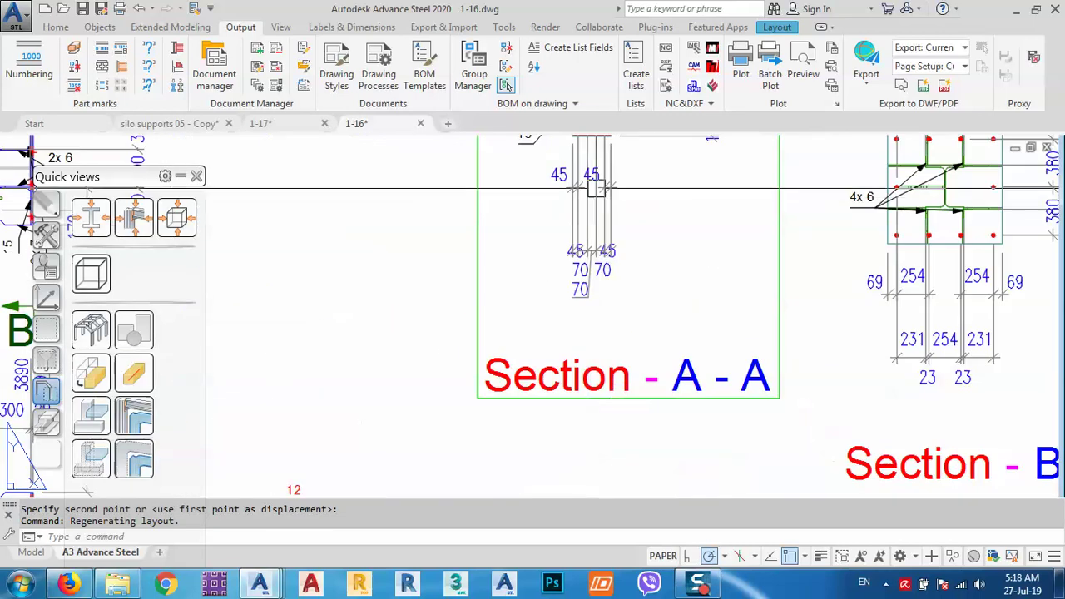
middle_drag(611, 147, 614, 322)
scroll(627, 321, up, 2)
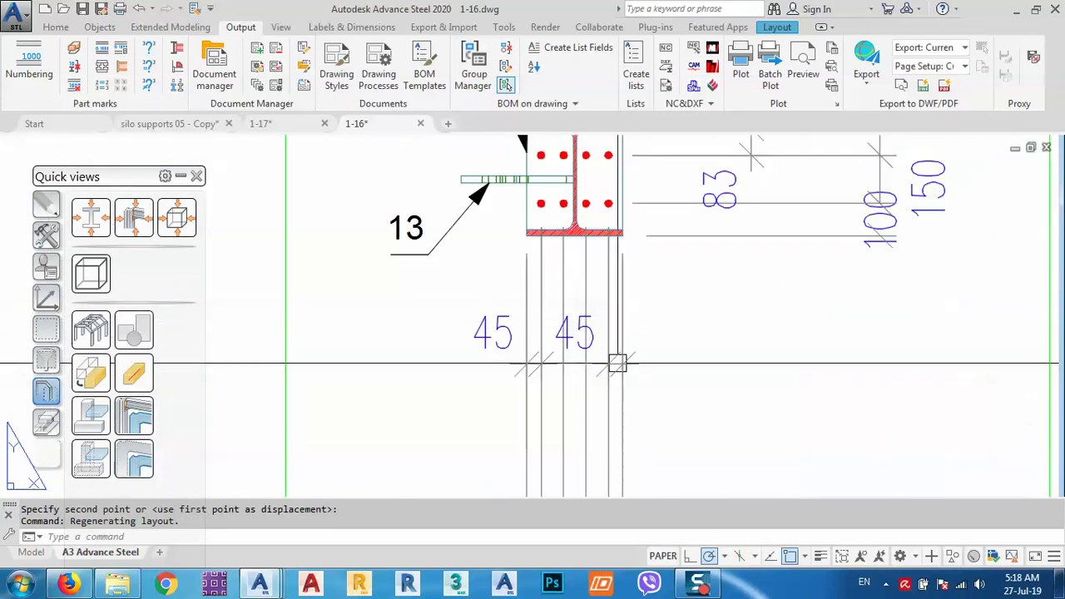
key(e)
key(Return)
click(689, 341)
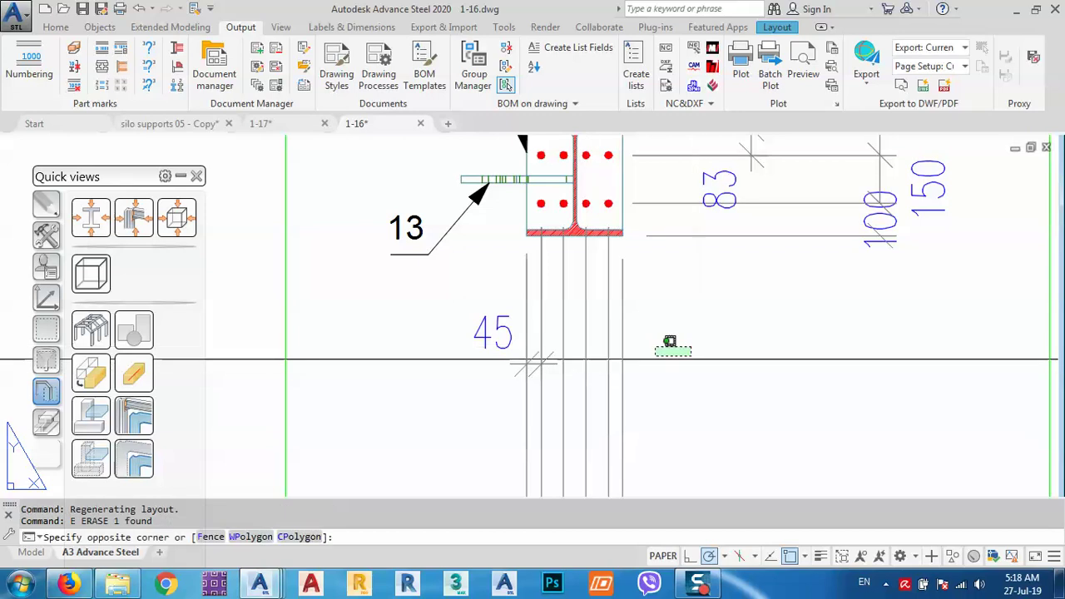
click(475, 382)
key(e)
key(Return)
Erase the 83, 100 and 150 dimensions, keeping the 300 width.
scroll(590, 366, down, 4)
middle_drag(590, 366, 556, 408)
click(655, 265)
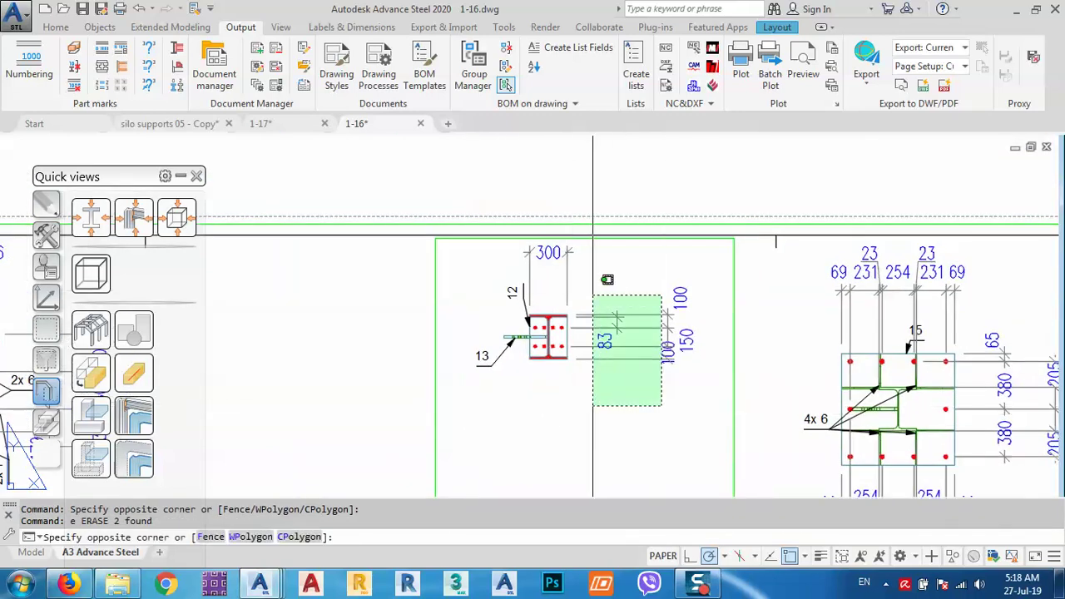
click(595, 408)
key(e)
key(Return)
middle_drag(588, 319, 606, 367)
scroll(577, 315, up, 2)
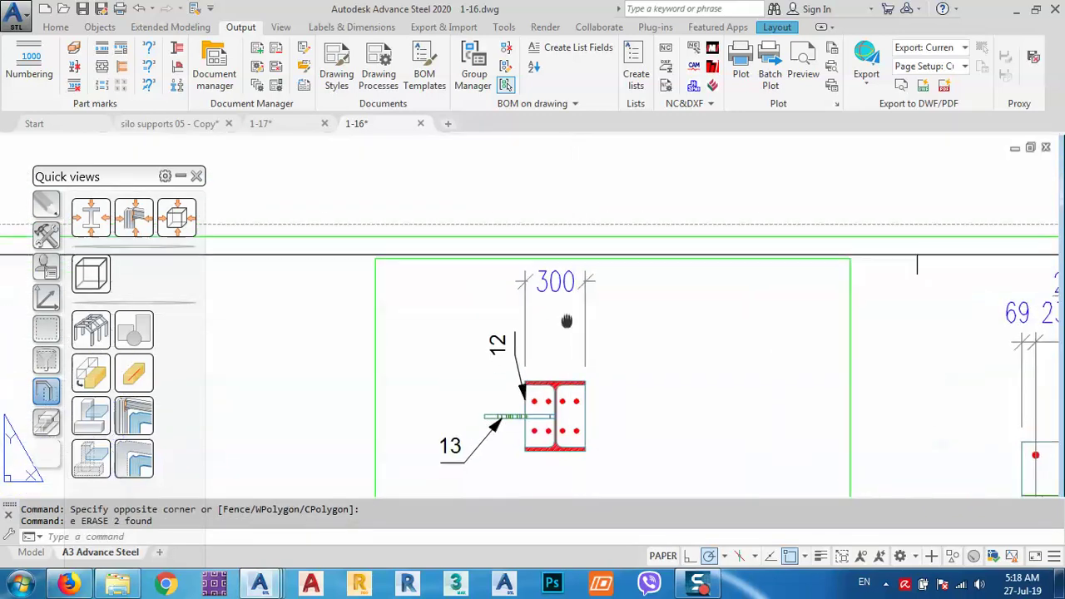